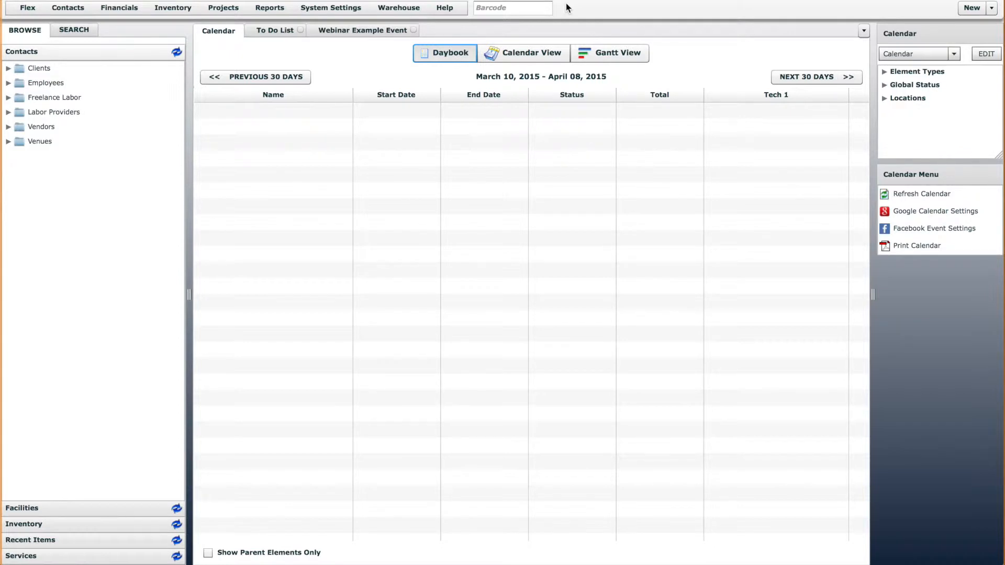
Open the Quote project element definition for editing and display its contact associations
click(220, 8)
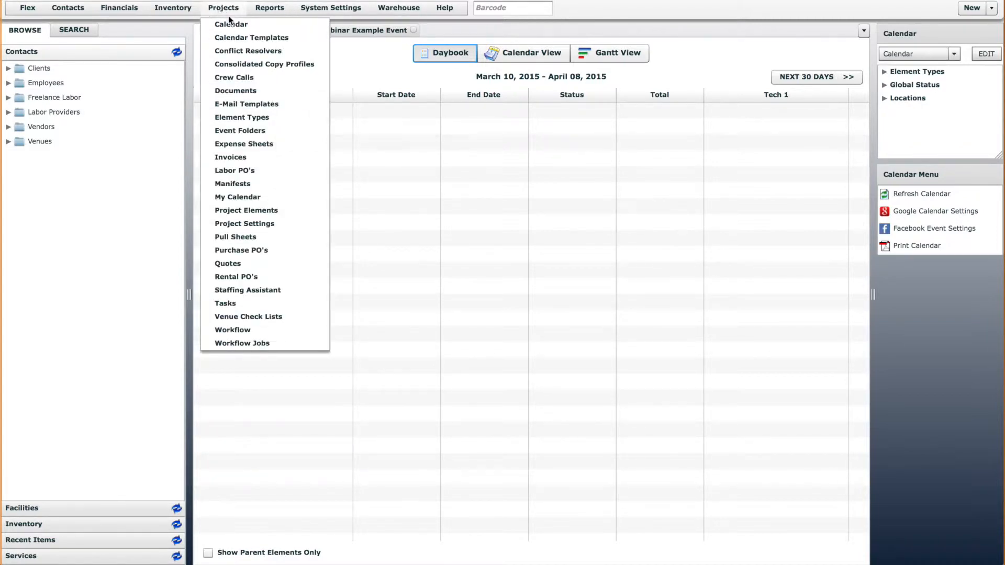
click(246, 210)
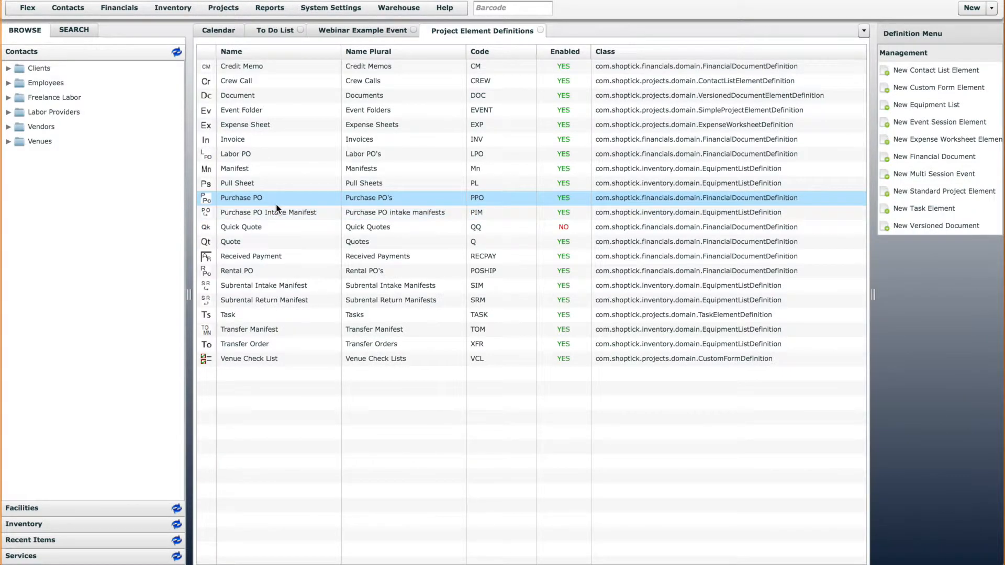
click(251, 244)
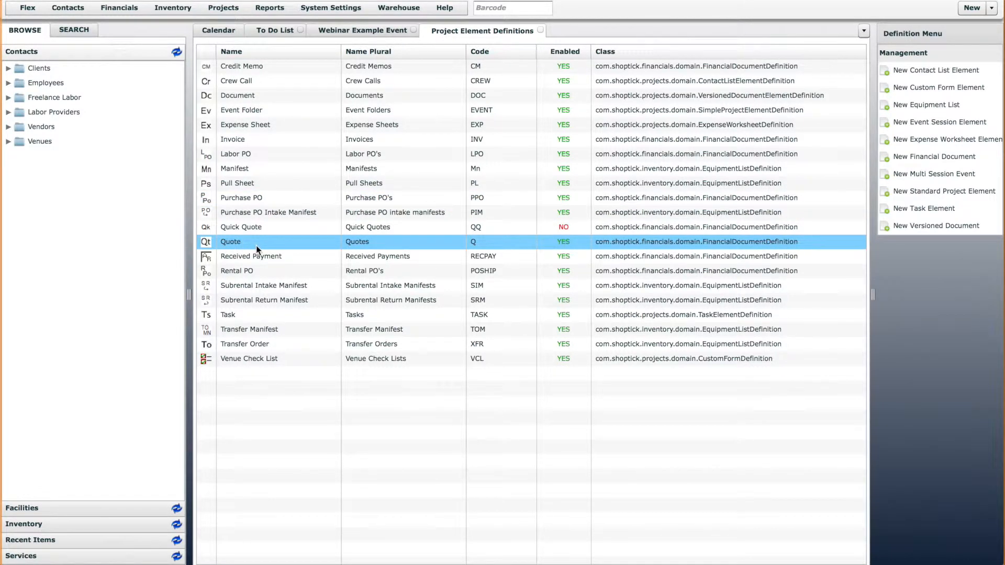
double_click(256, 246)
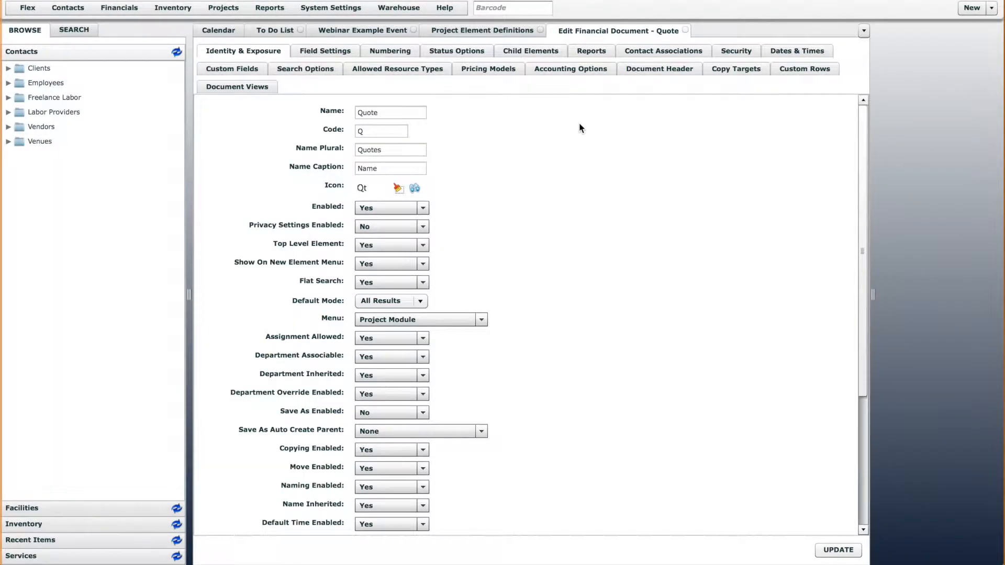
click(671, 52)
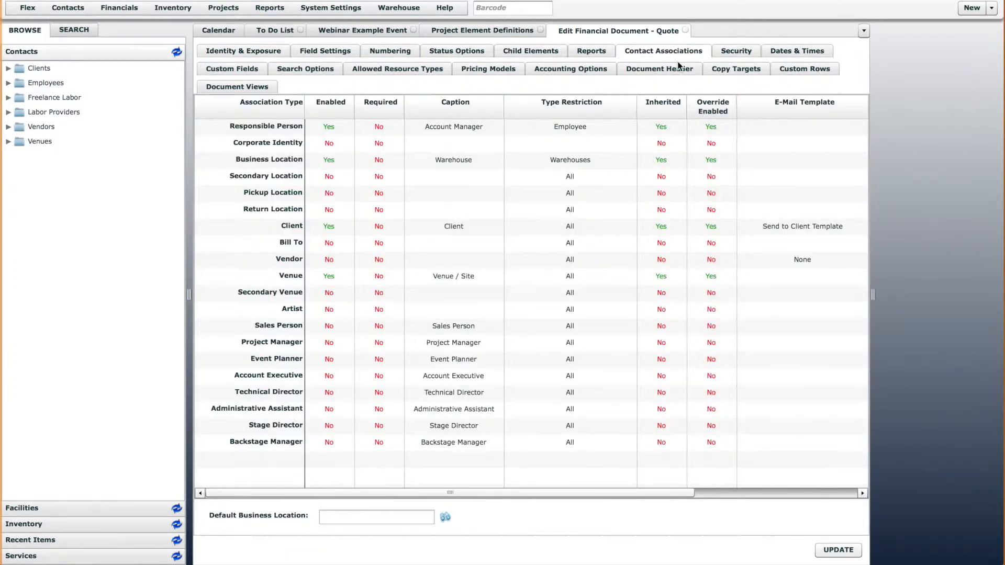
click(398, 79)
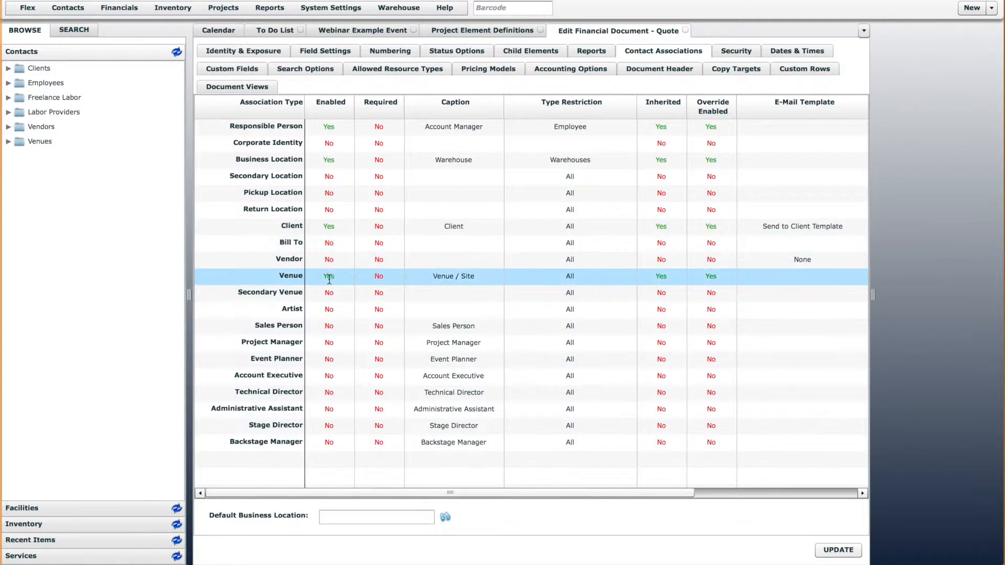
Start a new quote to review which contact fields its form offers, and cancel it
click(992, 8)
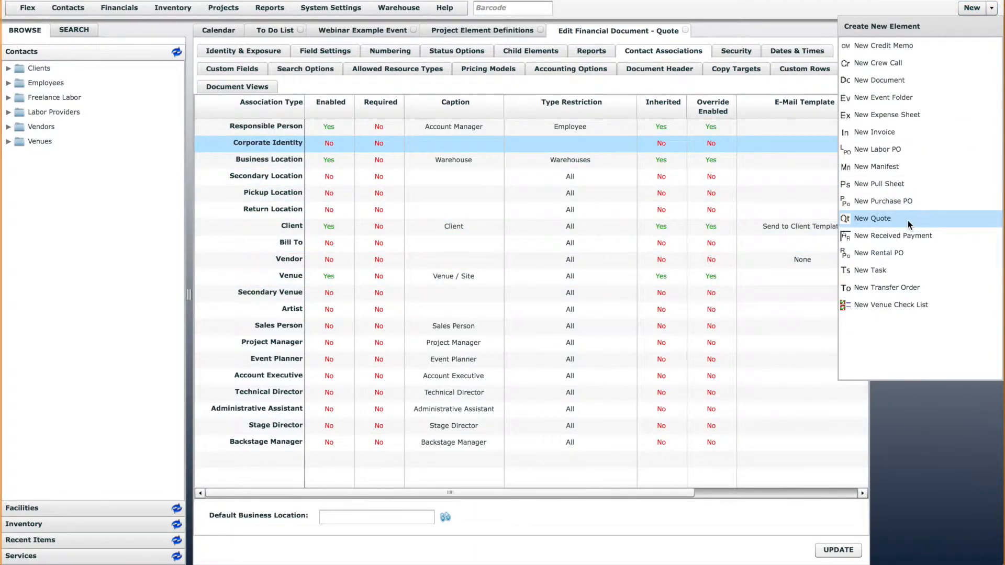
click(908, 221)
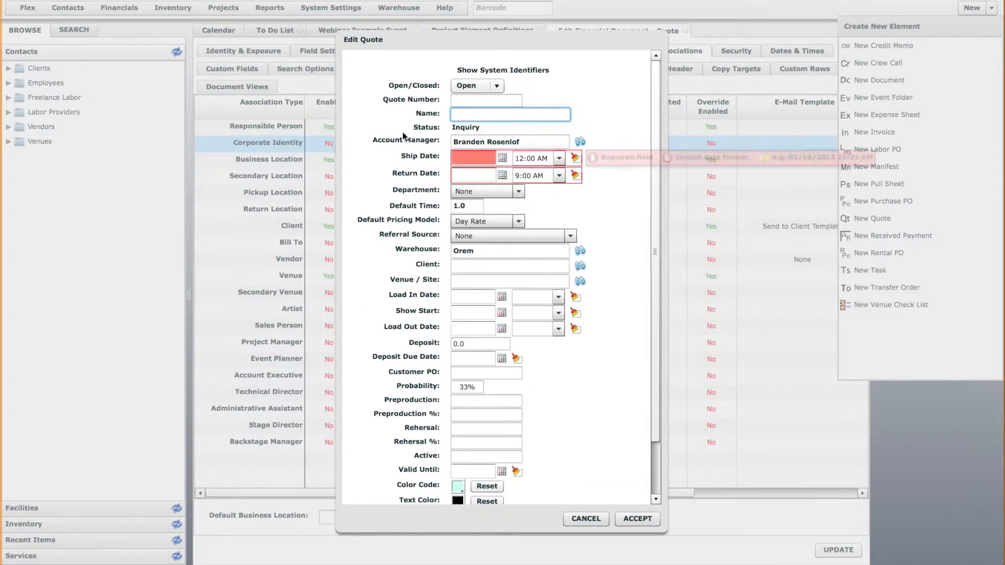
drag(427, 36, 616, 28)
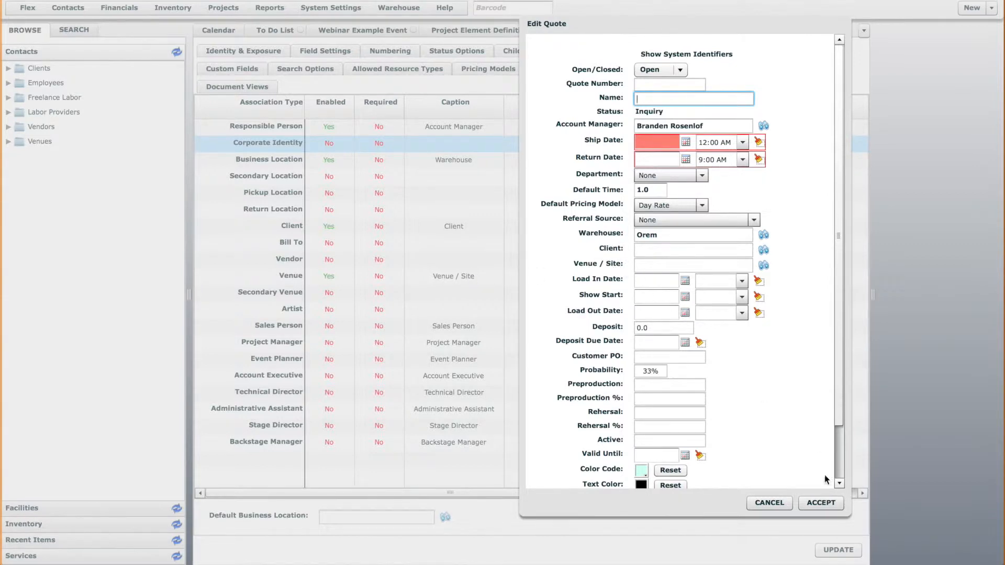
click(770, 502)
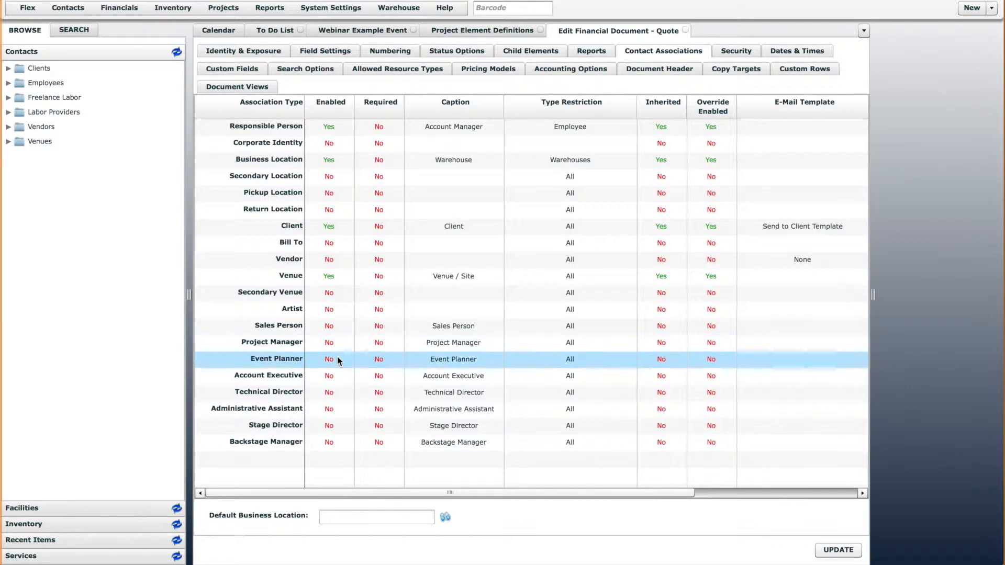
Enable the Technical Director and Project Manager contact associations for quotes and save the definition
click(333, 393)
click(338, 393)
click(351, 420)
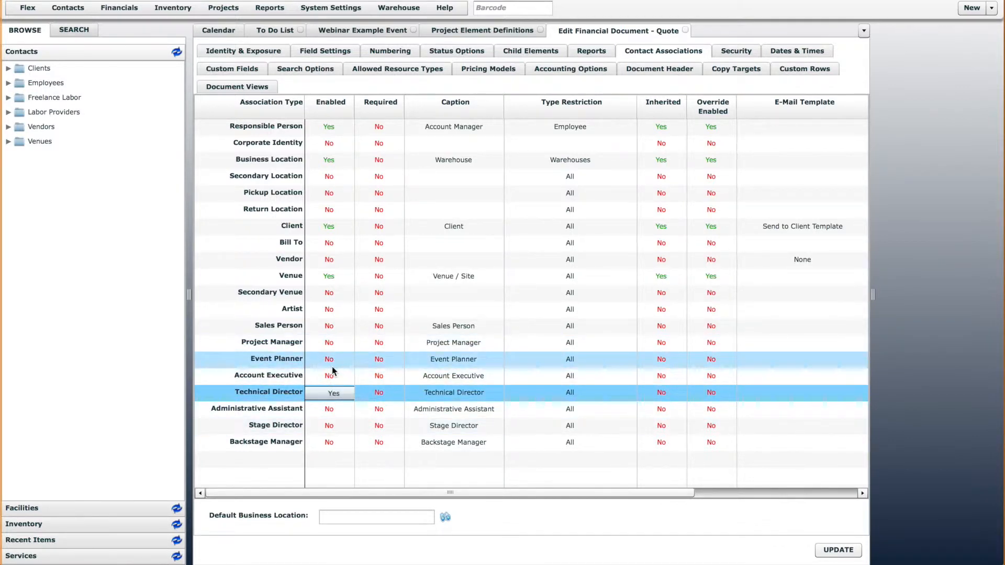
click(332, 343)
click(337, 344)
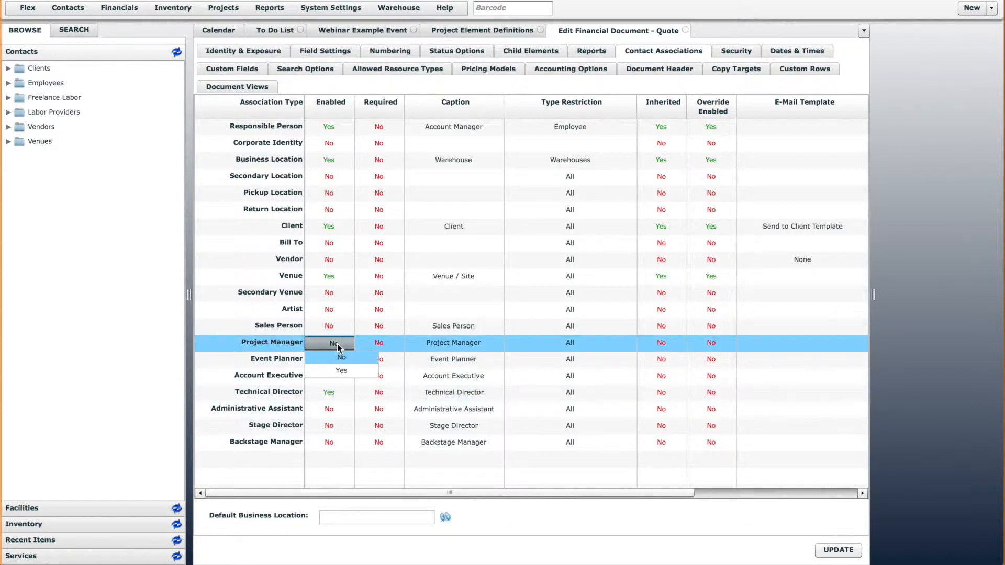
click(344, 370)
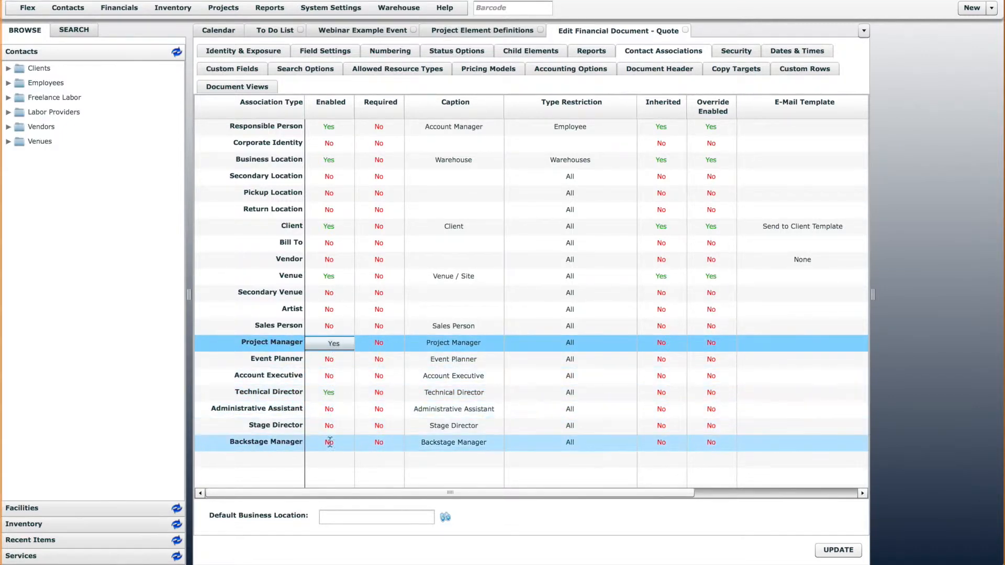
click(837, 551)
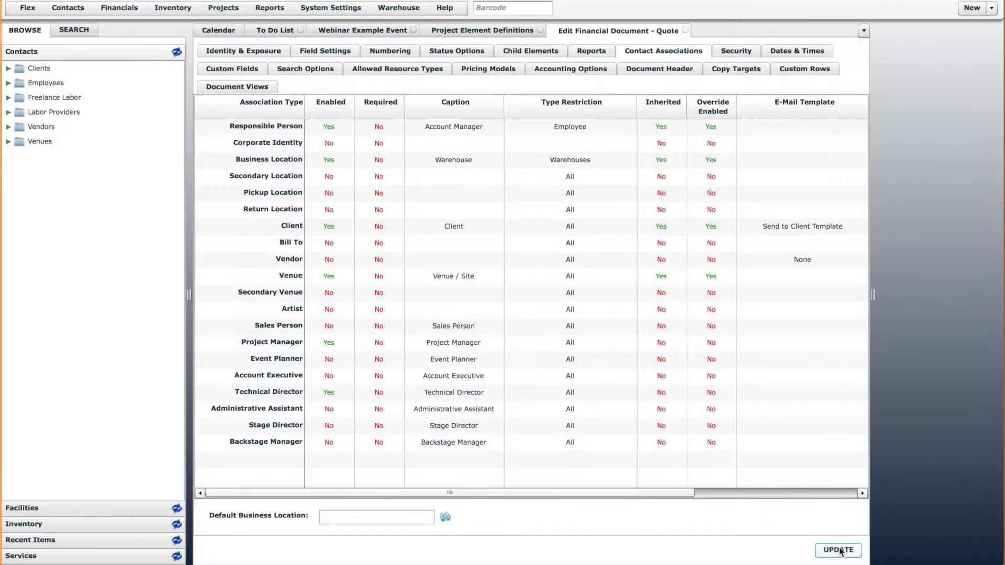
Check a blank new quote for the Project Manager and Technical Director fields, and cancel it
click(992, 8)
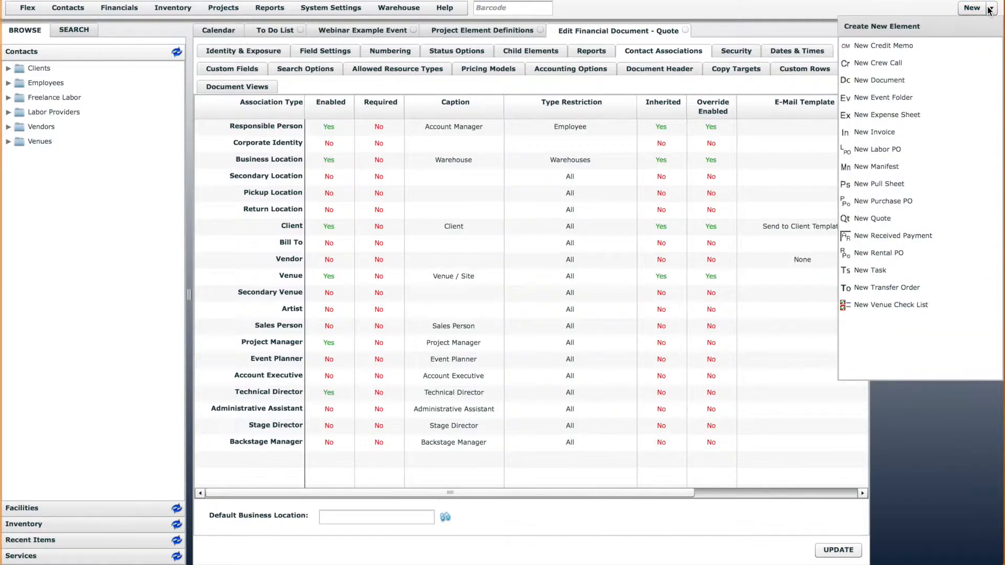
click(897, 220)
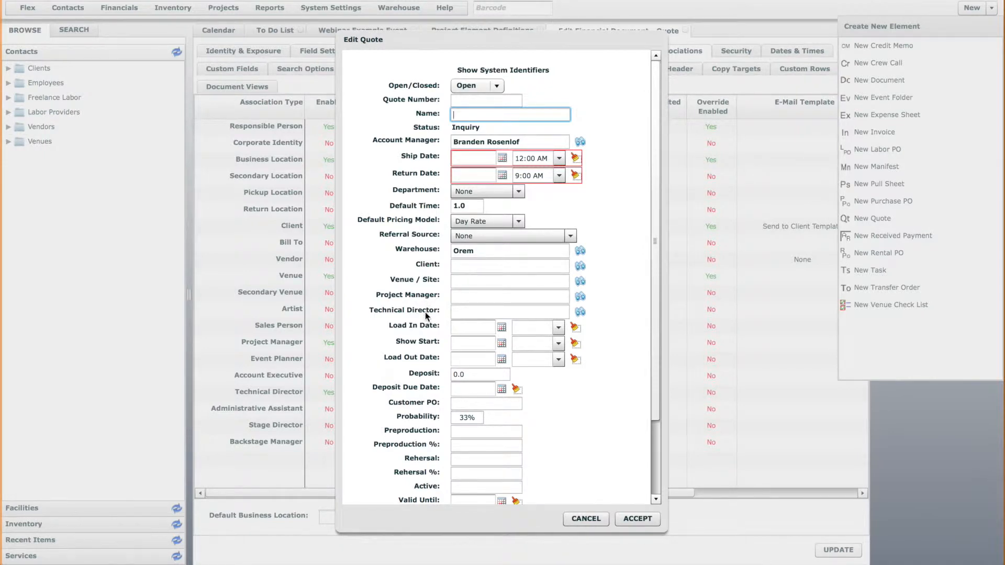
click(578, 515)
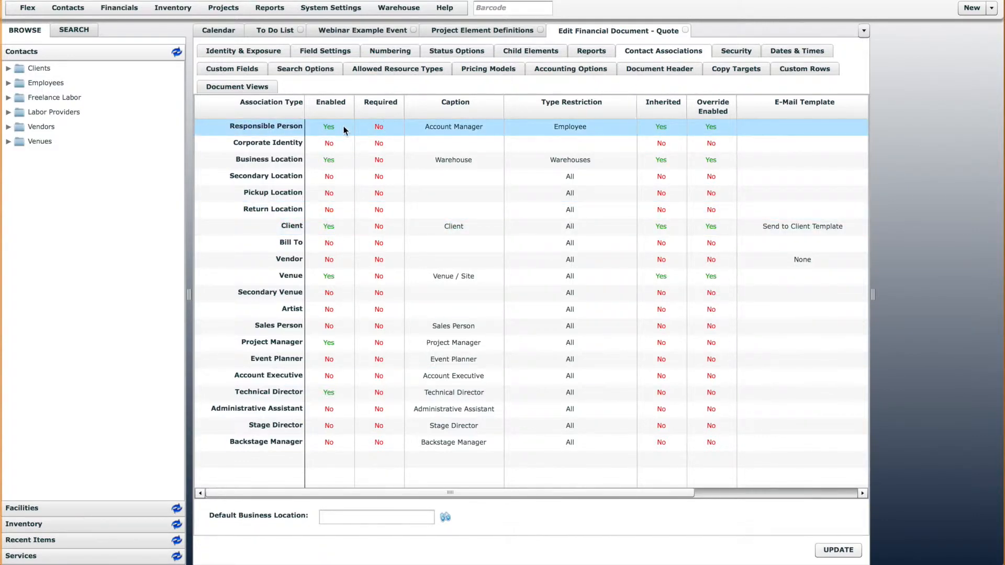
Make the Client contact association required on quotes and save the definition
click(394, 131)
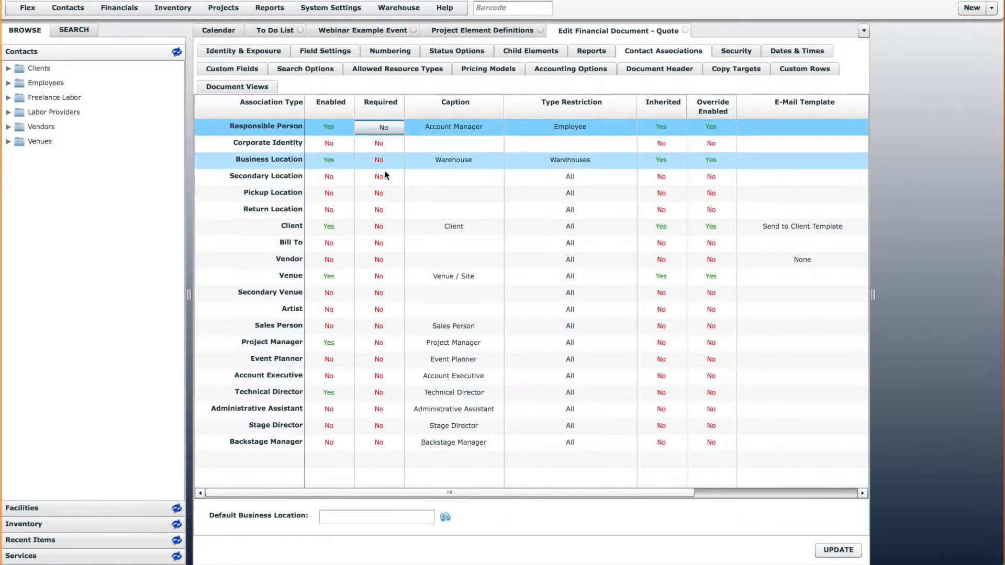
click(385, 228)
click(386, 228)
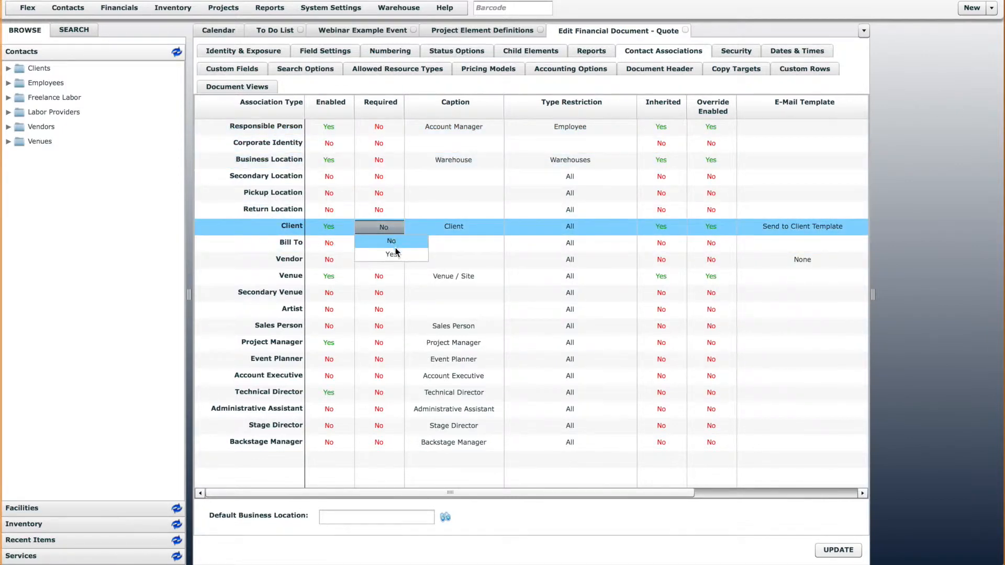
click(392, 254)
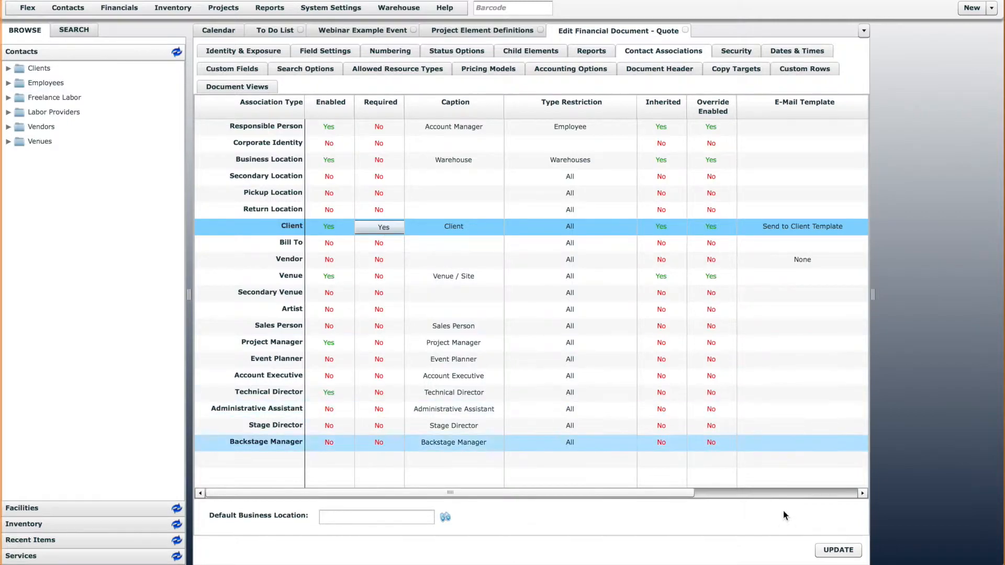
click(839, 550)
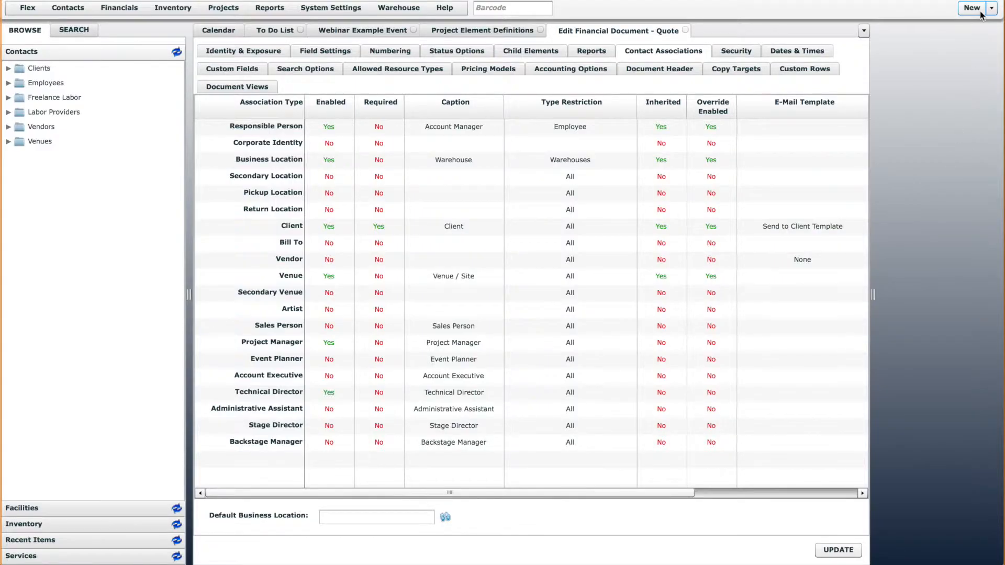
Start a new quote with ship date 03/11/2015 and return date 03/12/2015
click(980, 11)
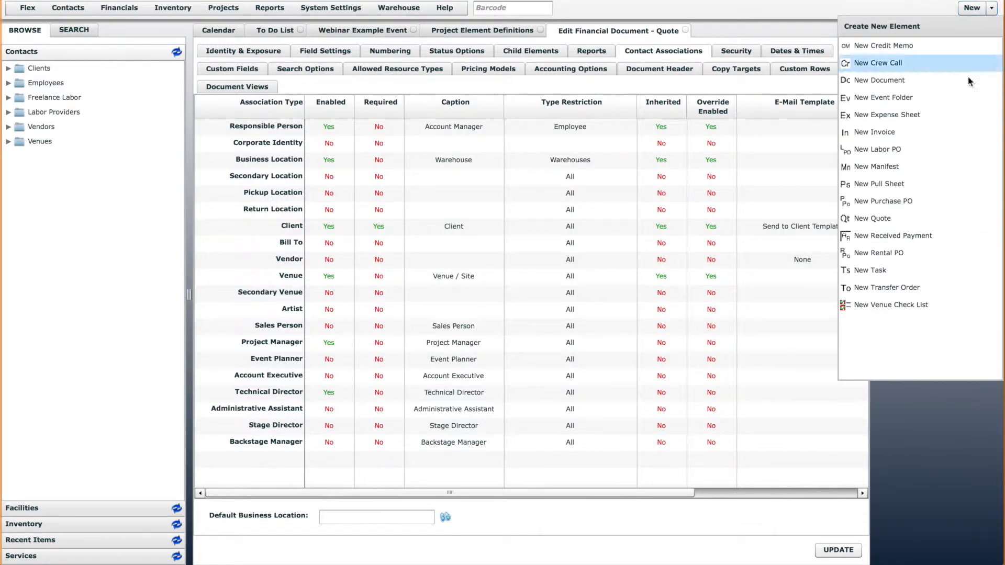
click(902, 218)
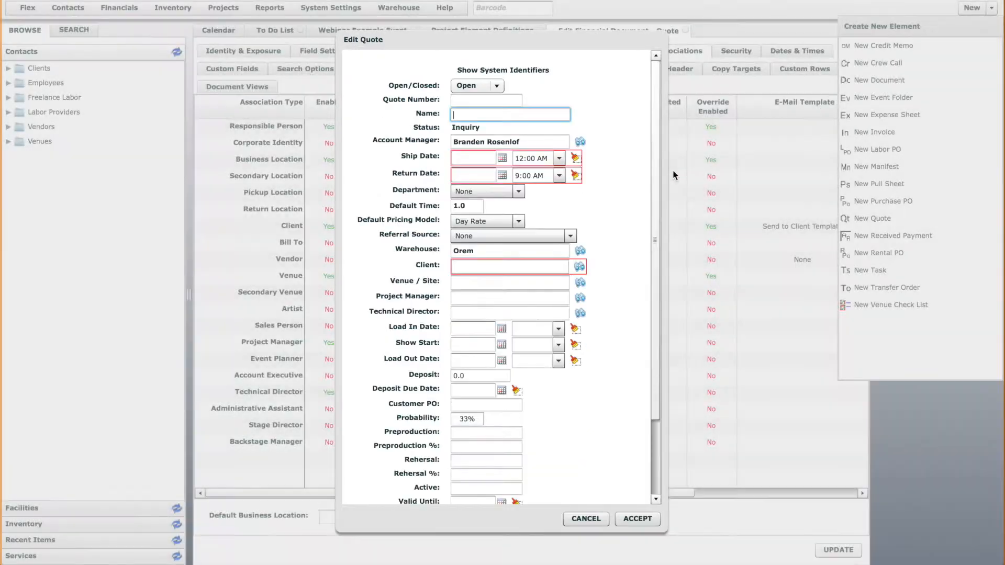
click(502, 267)
drag(567, 38, 635, 32)
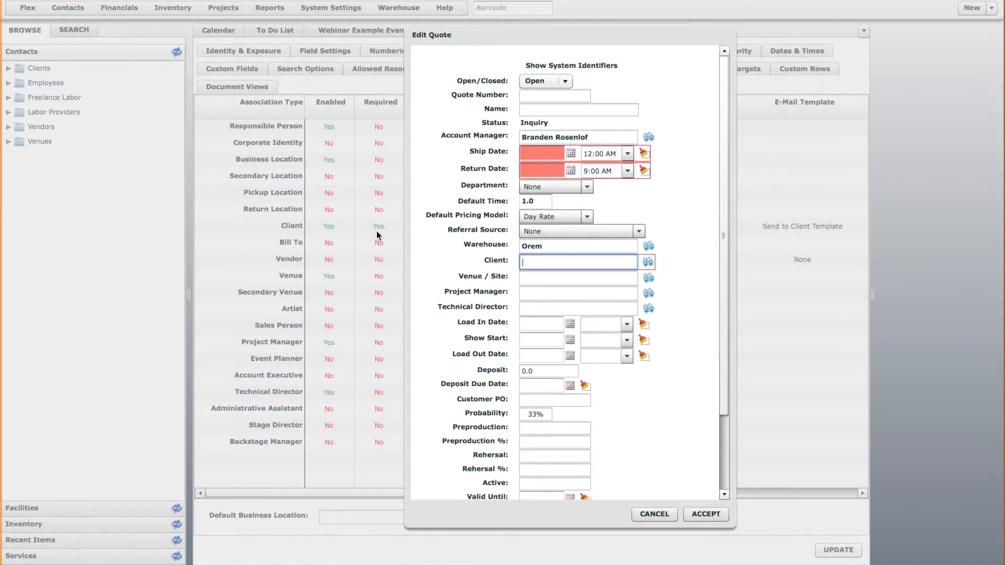
click(570, 154)
click(620, 202)
click(569, 169)
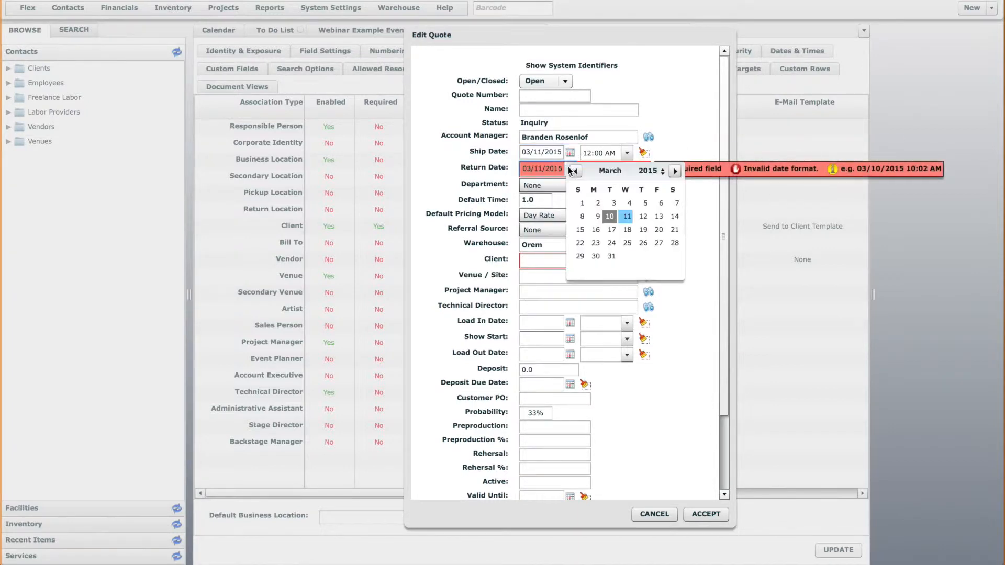
click(644, 216)
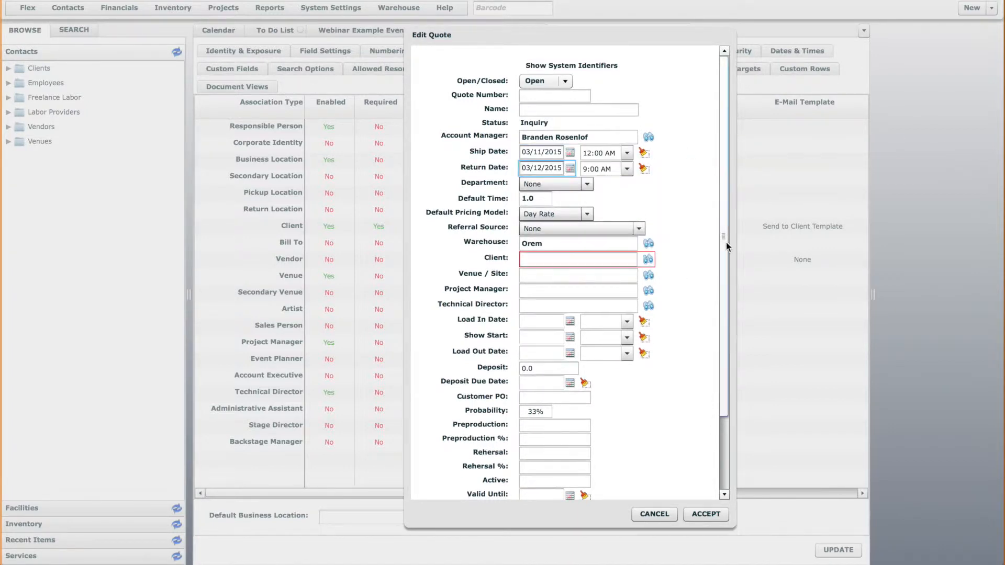
Try to accept the quote with the Client field left empty, and cancel the quote
click(707, 515)
click(701, 514)
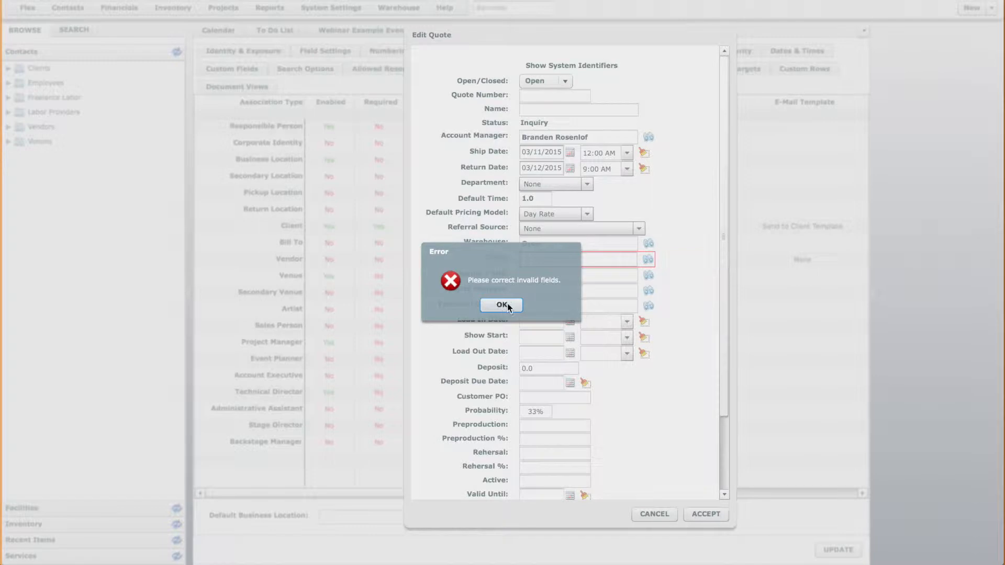
click(506, 305)
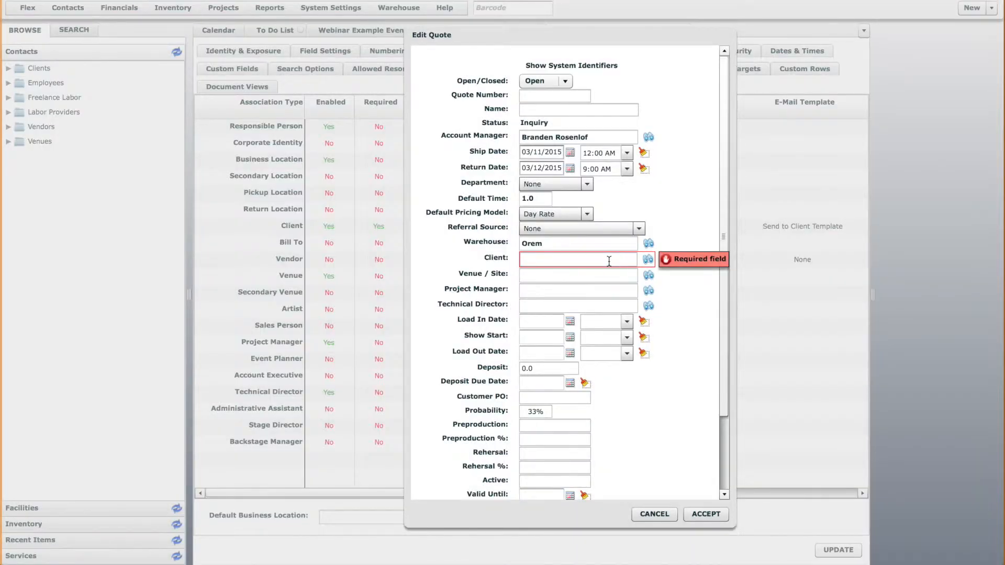
click(592, 259)
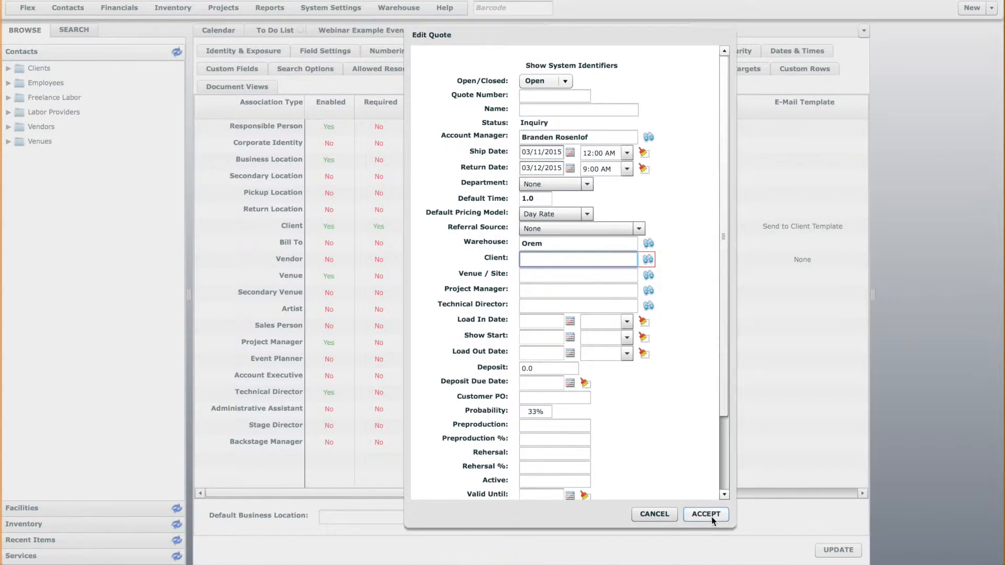
click(654, 514)
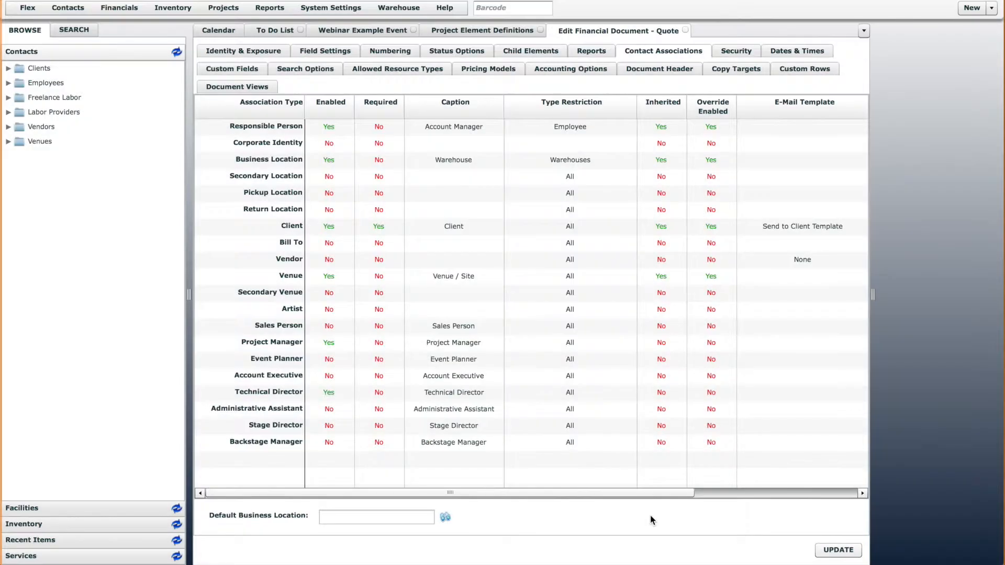
Inspect the required fields, including the ship and return dates, on another new quote and cancel it
click(991, 7)
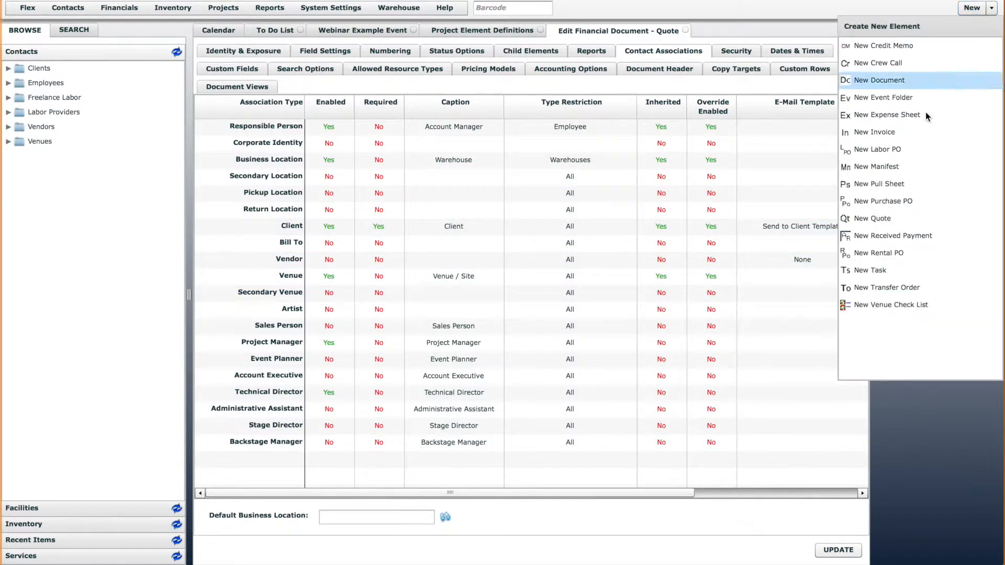
click(879, 219)
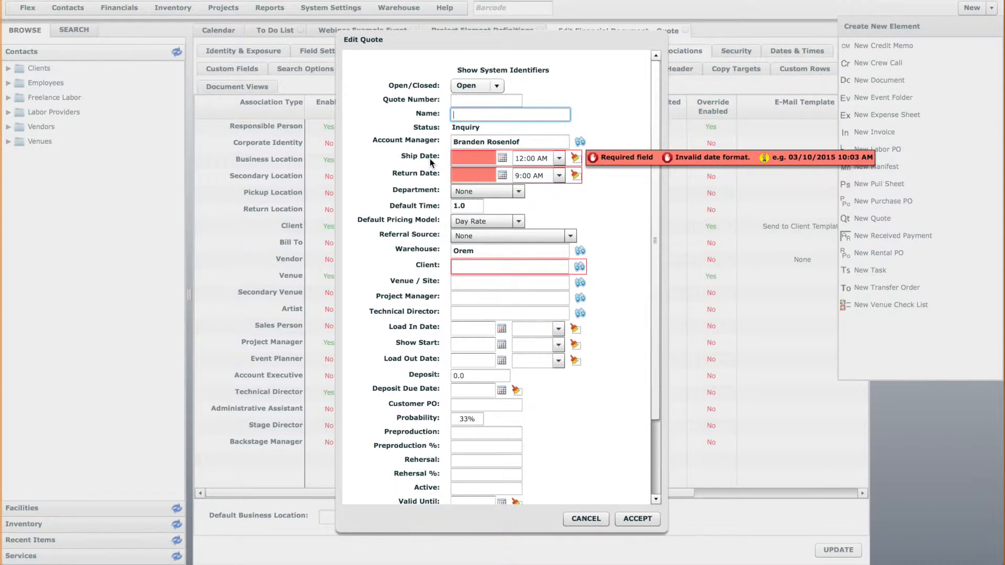
click(584, 519)
Examine the Quote definition's date and time settings, including whether the start date is required
click(803, 52)
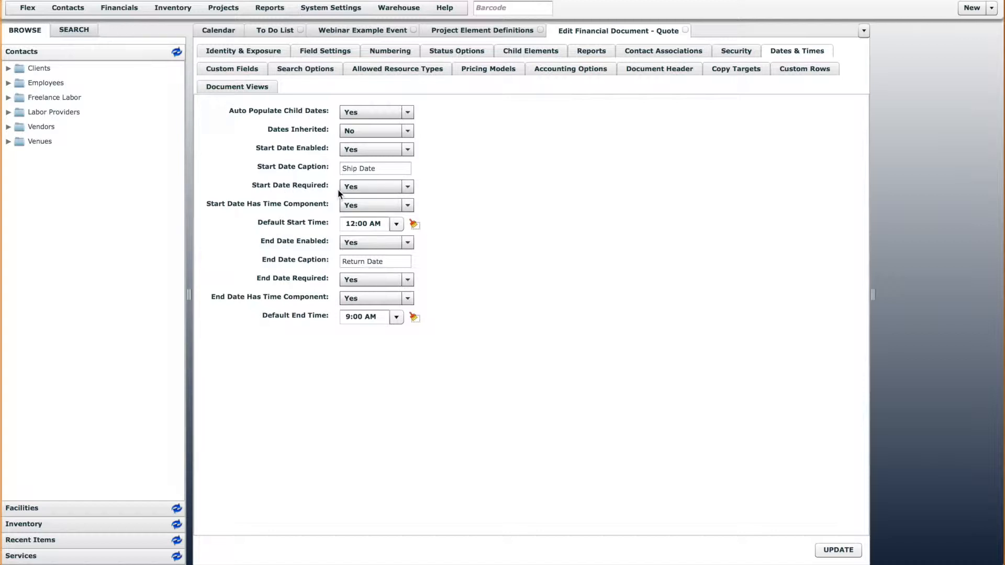
click(372, 187)
click(499, 236)
Examine the Quote definition's contact association captions, including Responsible Person, Client, Business Location, Venue, Sales Person, Project Manager and Event Planner
click(675, 51)
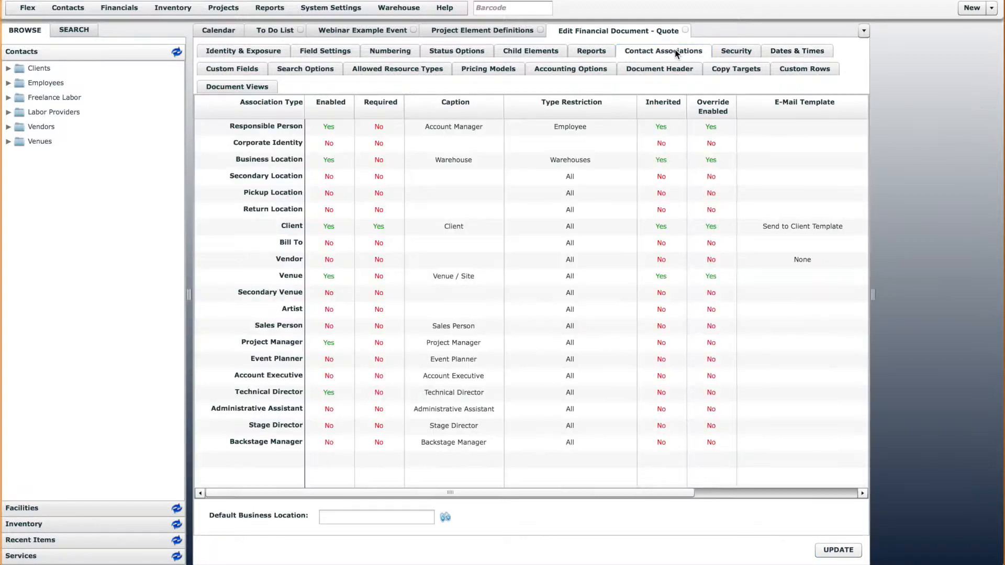
click(460, 126)
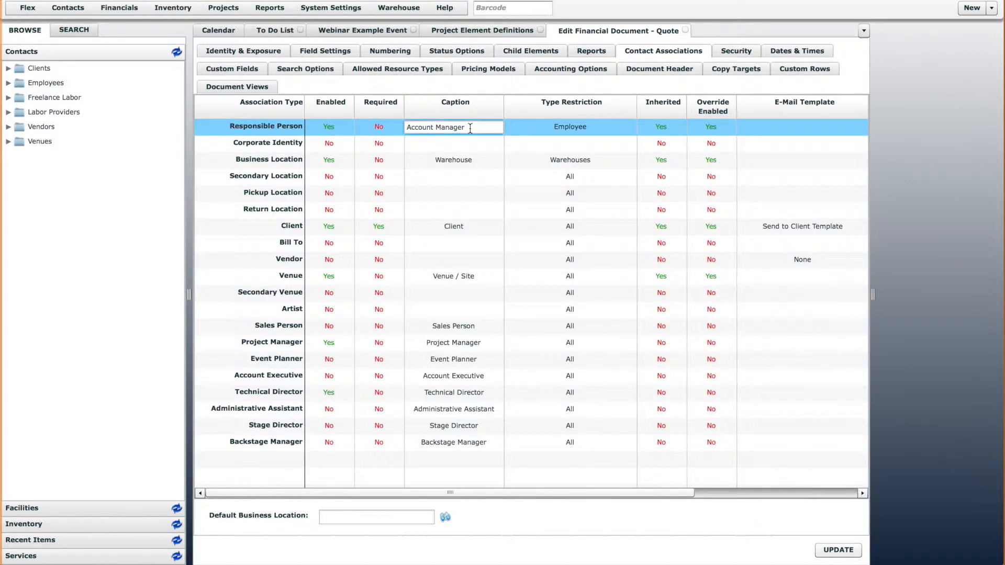
click(477, 226)
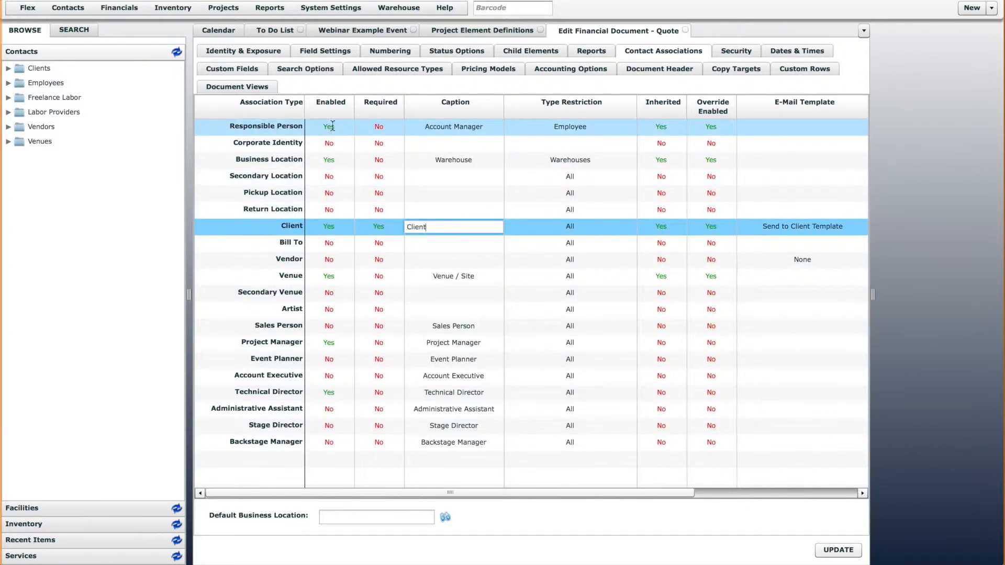
click(460, 127)
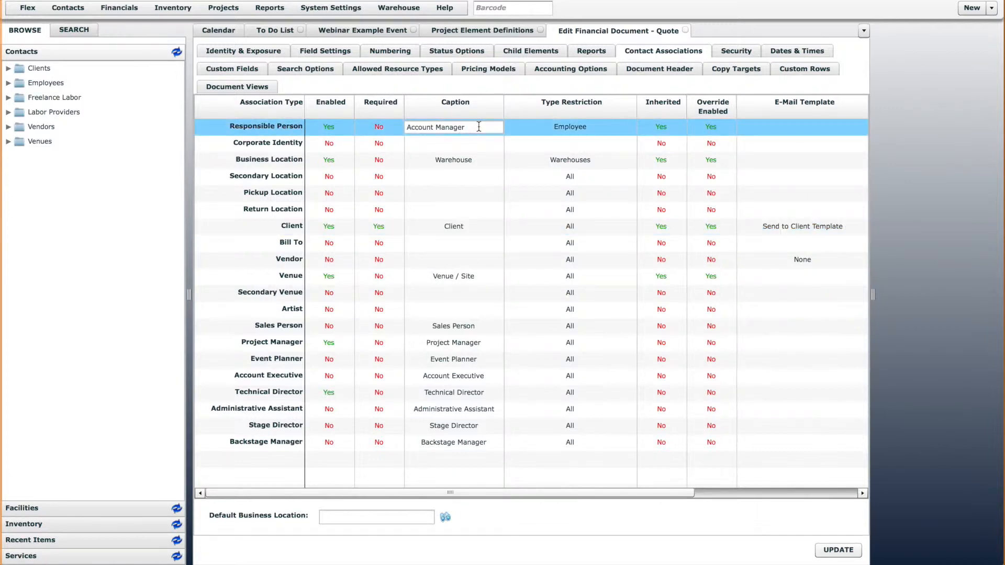
drag(464, 127, 403, 128)
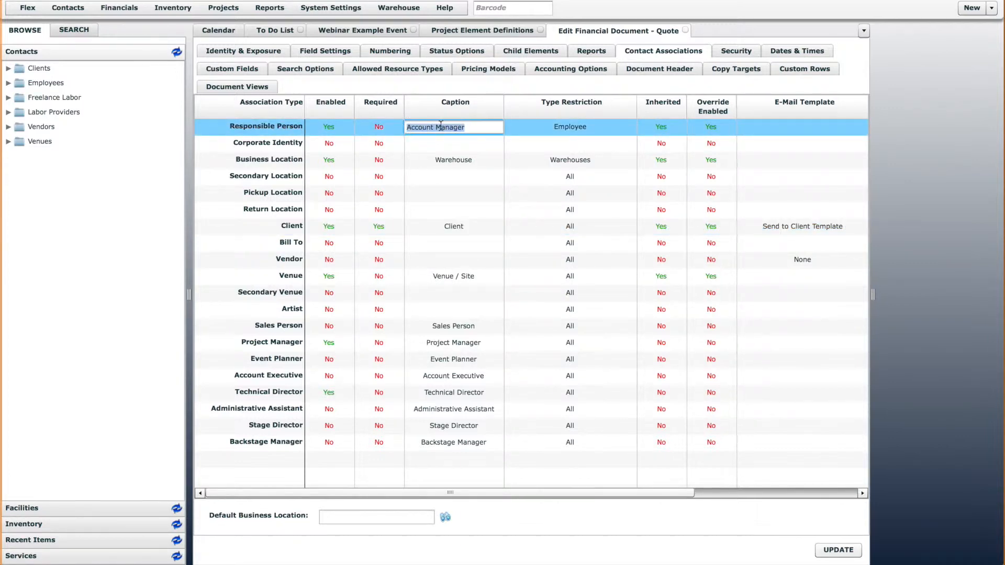
click(473, 127)
click(461, 160)
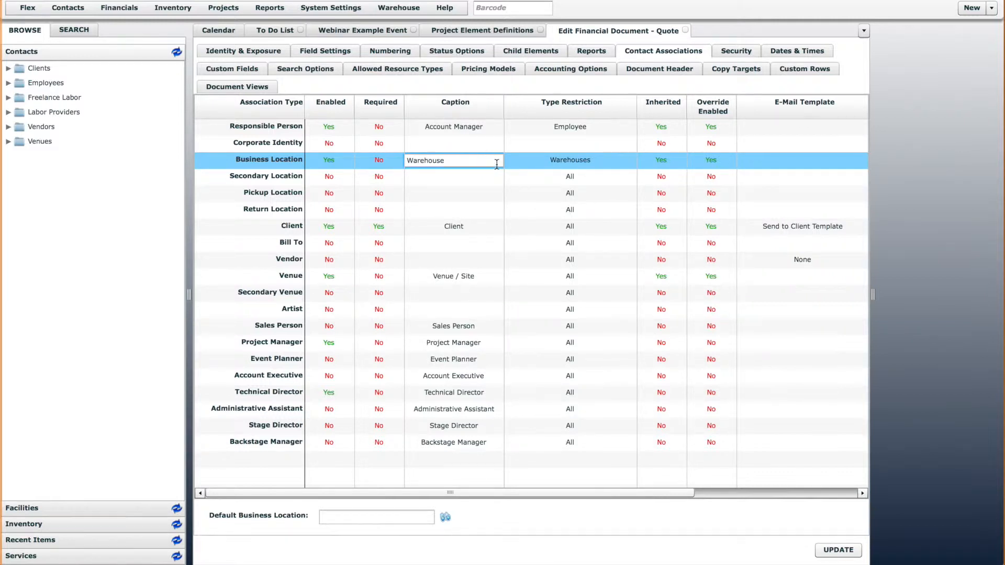
click(457, 276)
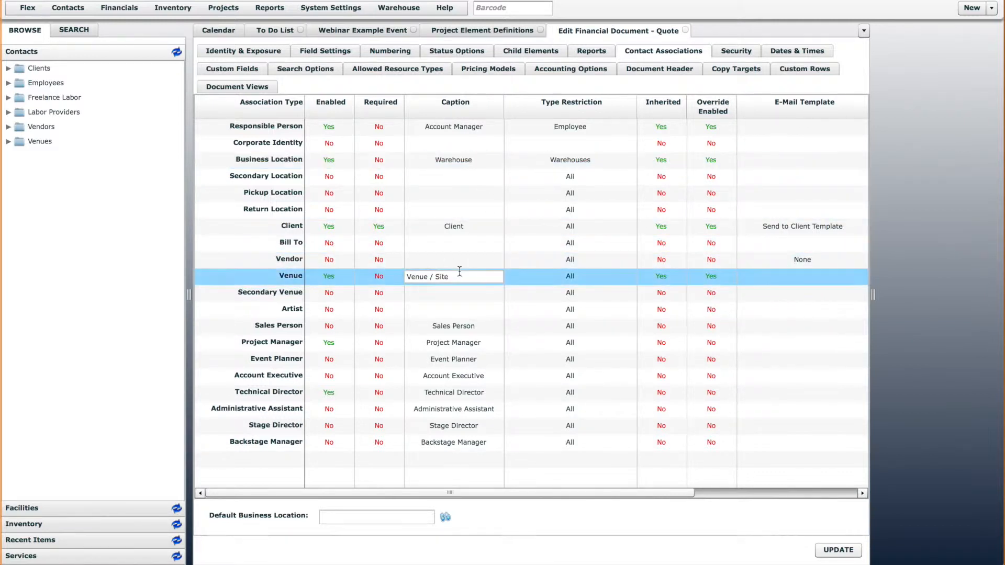
click(452, 326)
click(481, 342)
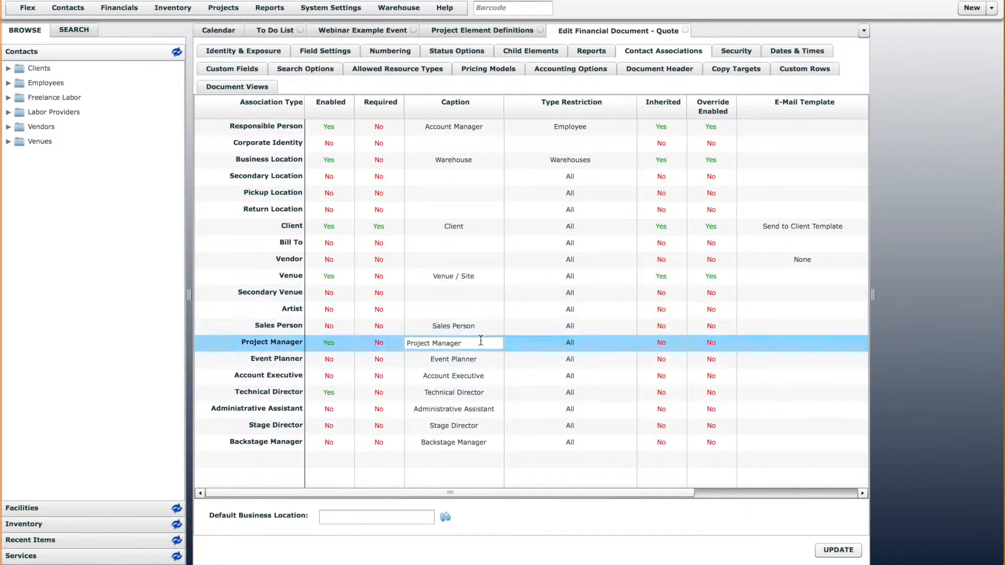
click(480, 360)
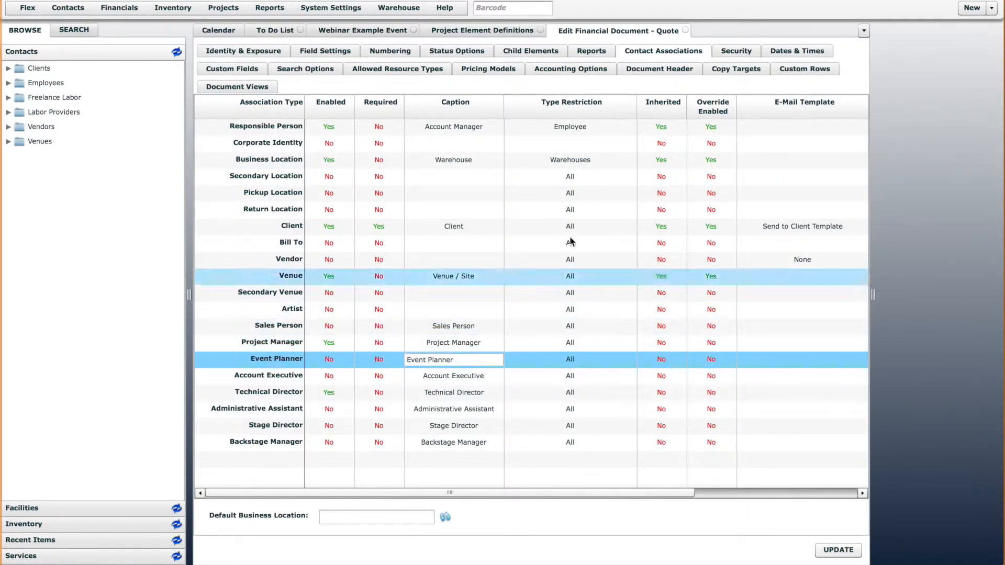
click(600, 86)
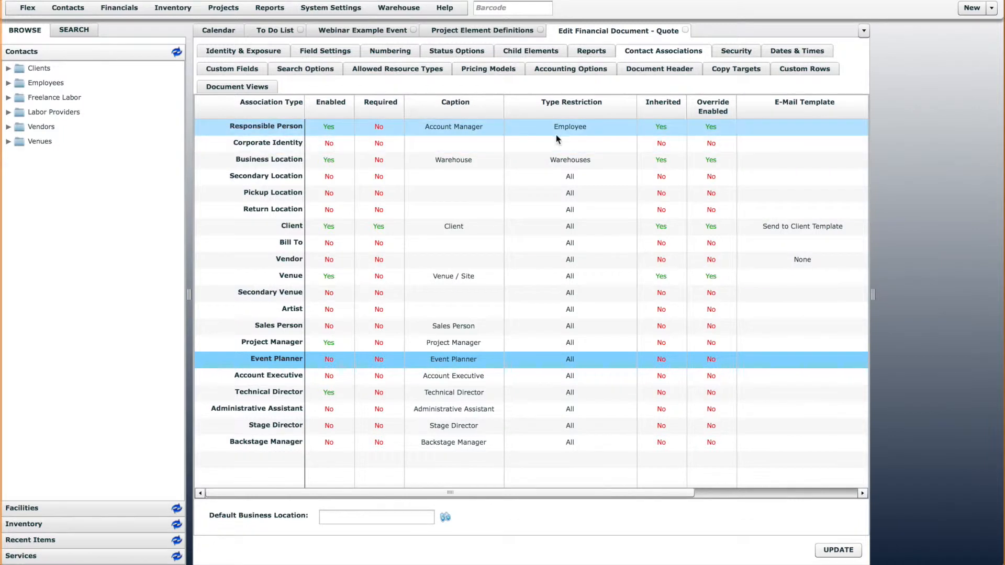
Examine the type restriction choices for Responsible Person, keeping Employee, and browse the contacts in the Employees folder
click(582, 128)
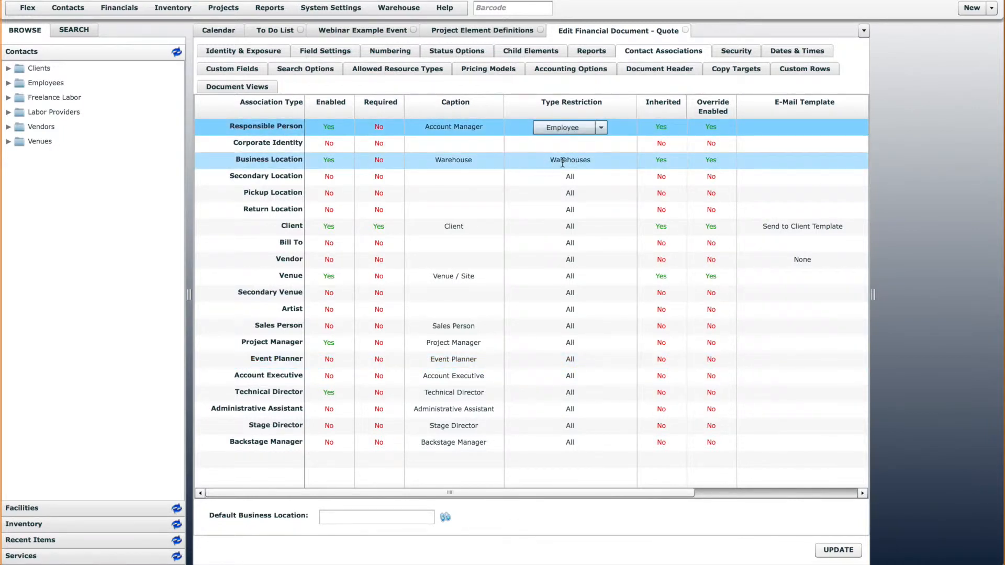
click(602, 130)
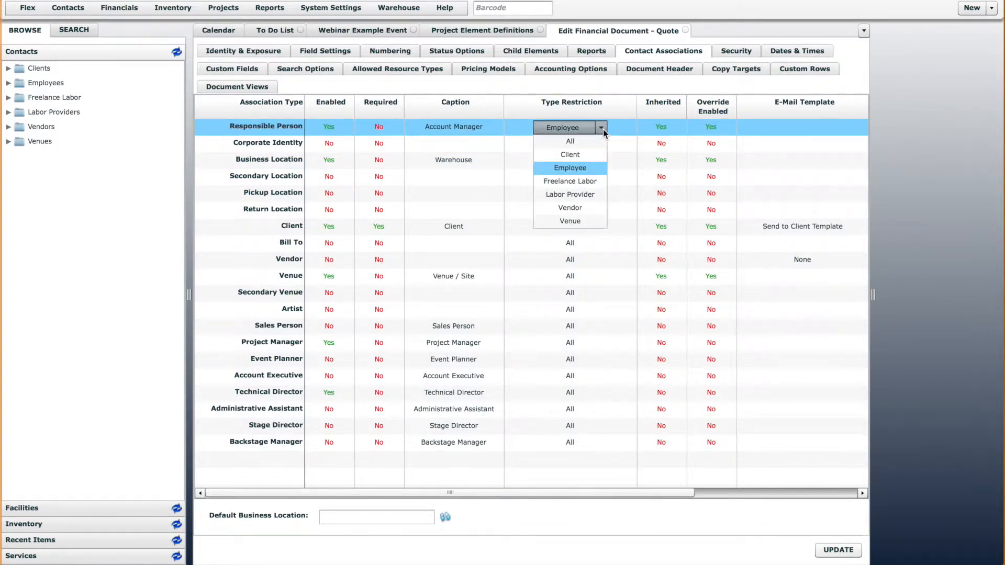
click(580, 174)
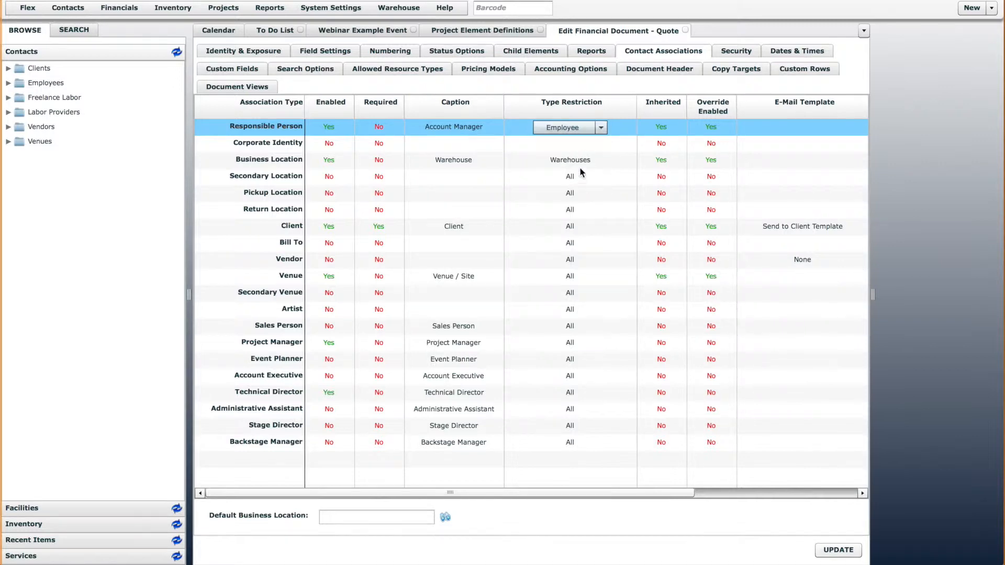
click(9, 83)
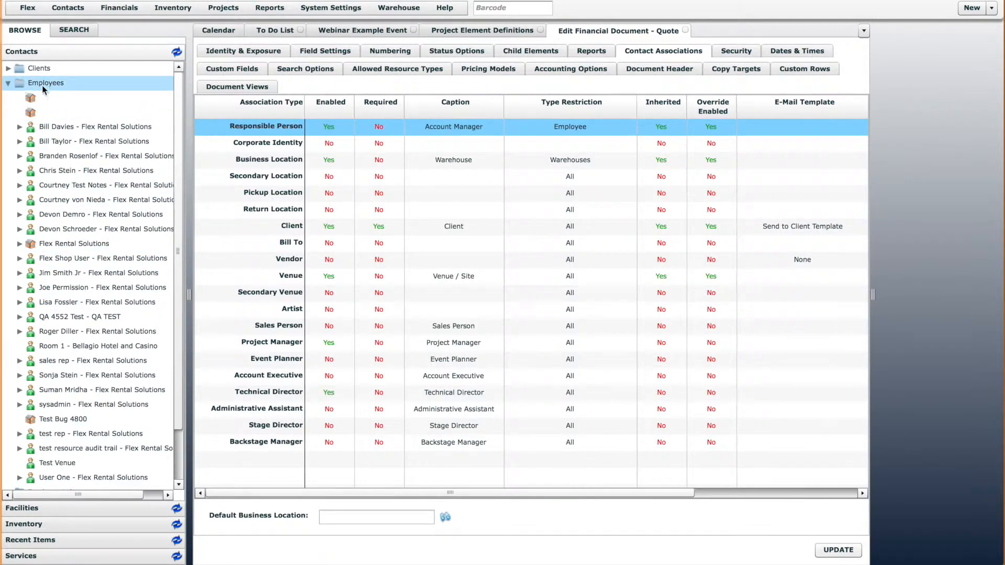
click(8, 82)
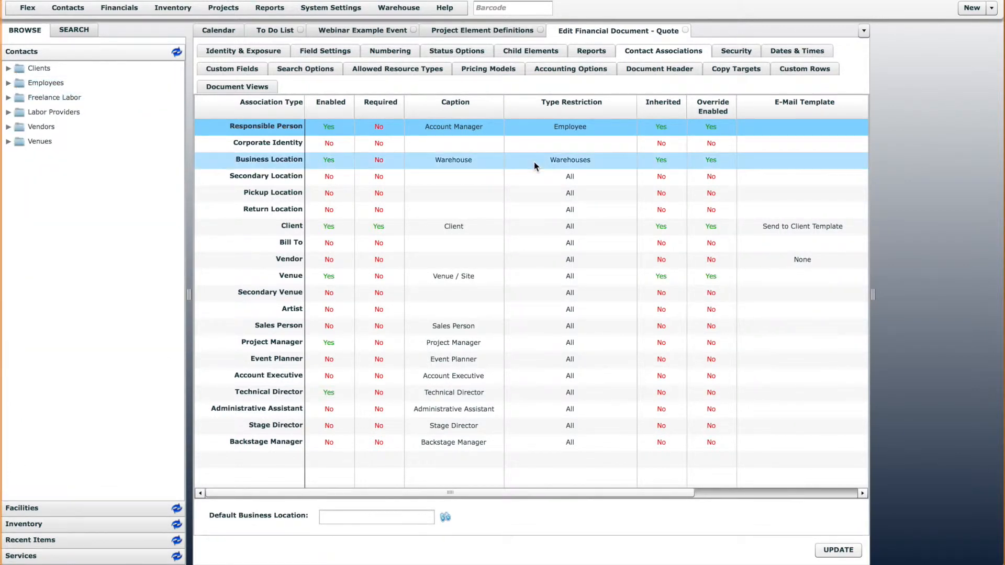
click(576, 128)
Examine the Business Location type restriction and browse the facilities in the Warehouses folder, returning to the contacts
click(571, 161)
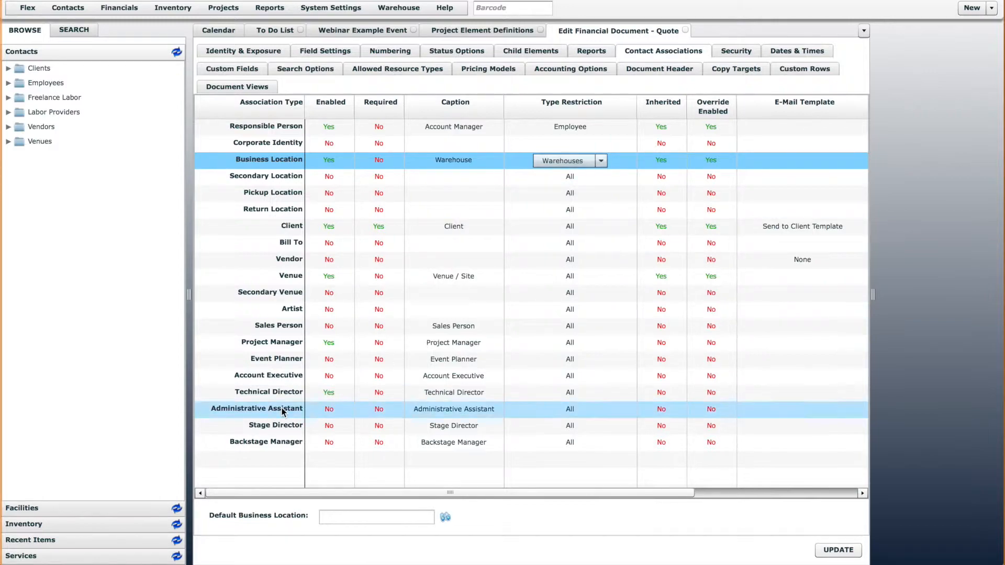
click(109, 507)
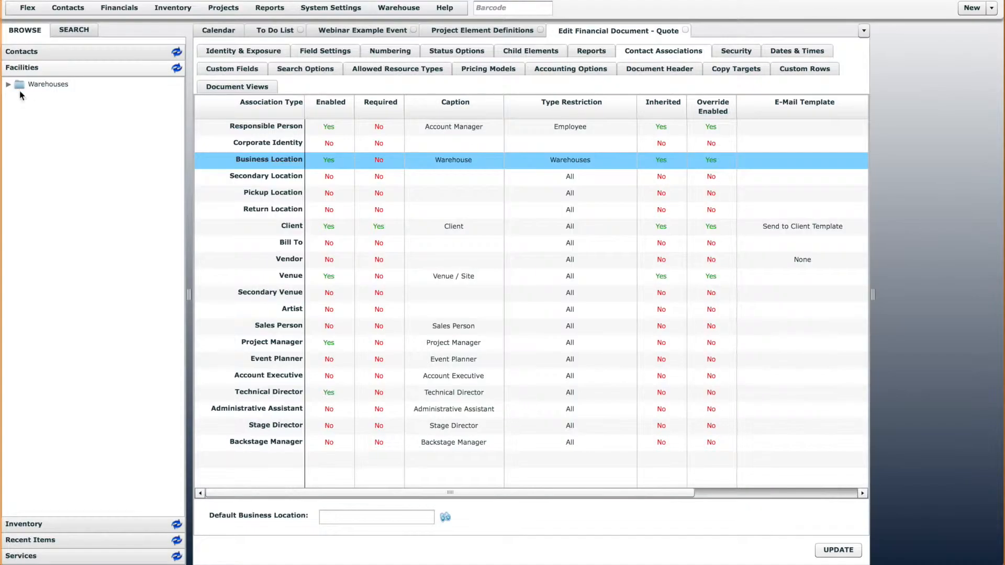
click(9, 84)
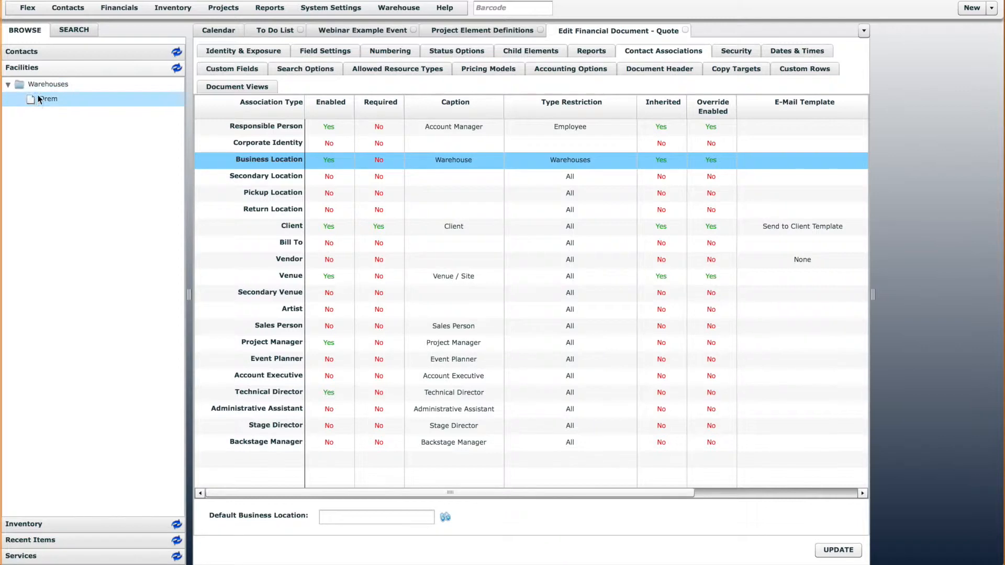
click(8, 85)
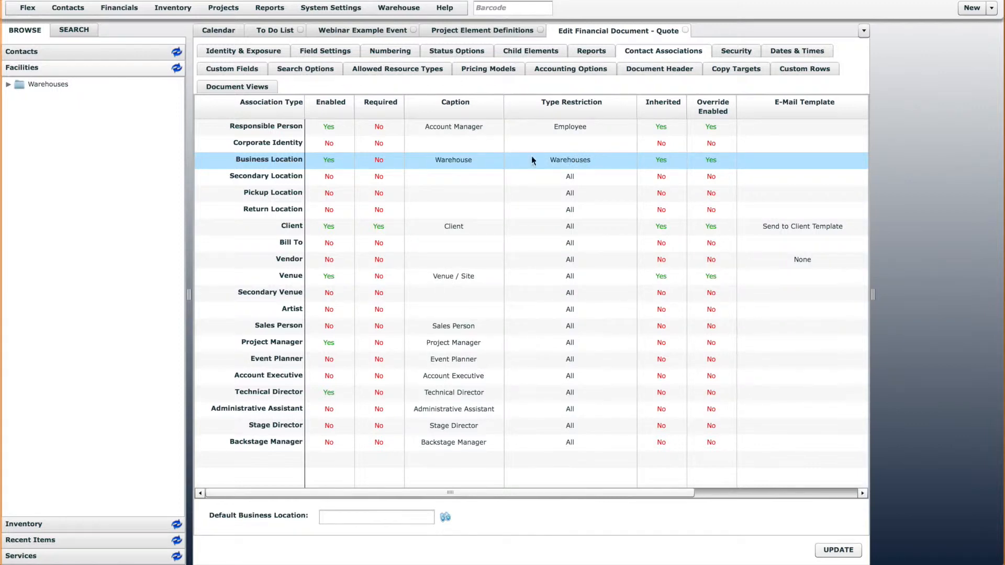
click(105, 51)
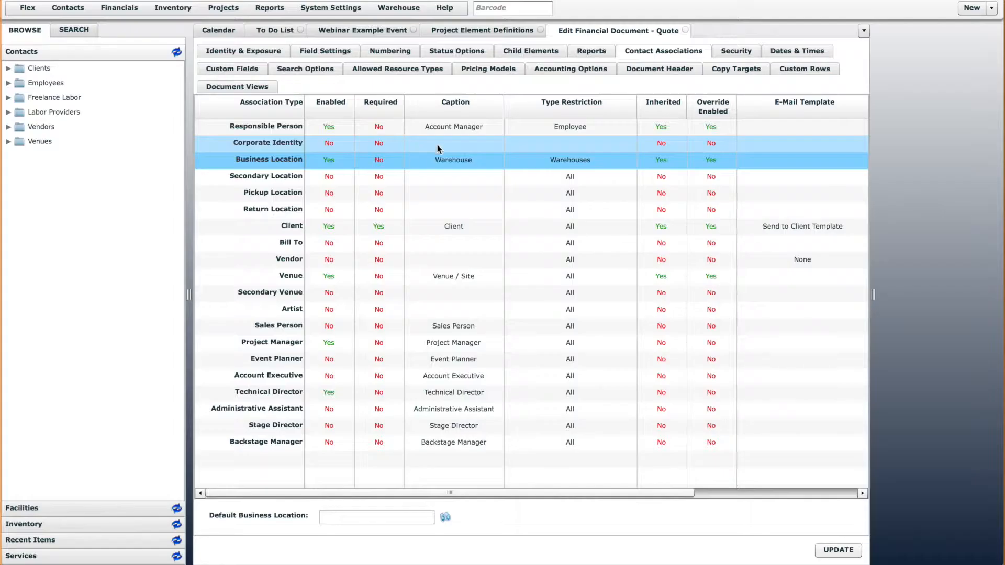
Set the Project Manager association's type restriction to Employee and save the Quote definition
click(588, 326)
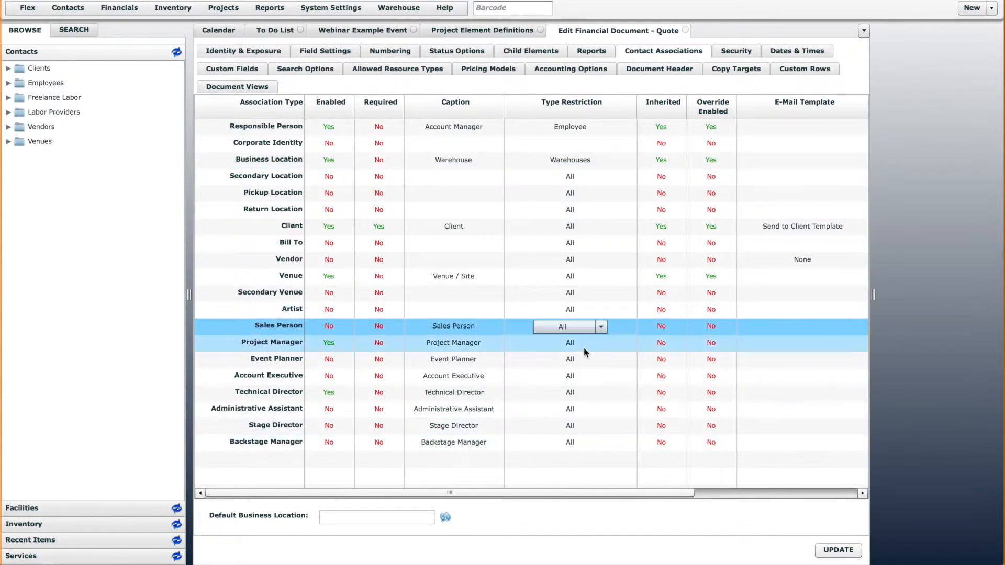
click(579, 346)
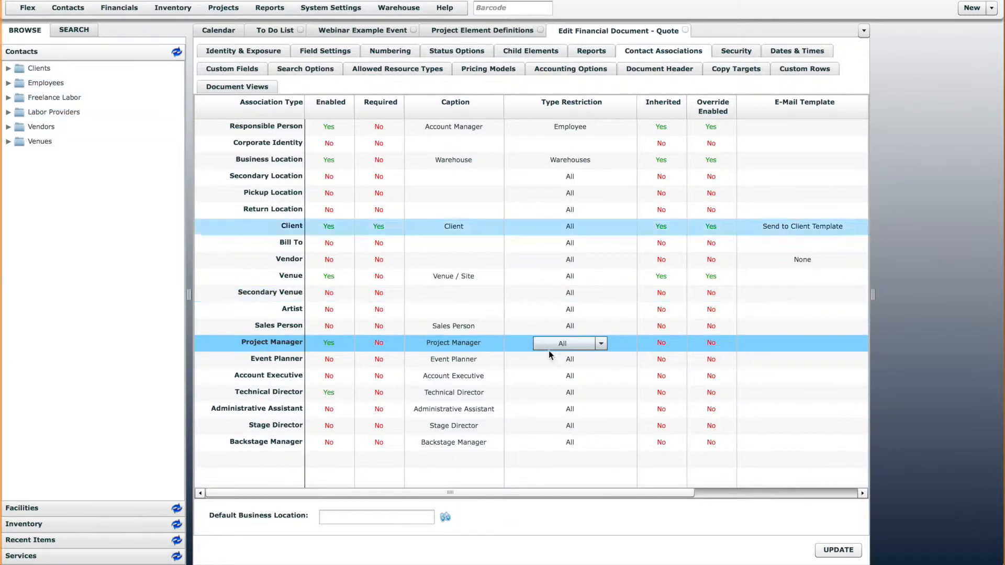
click(584, 344)
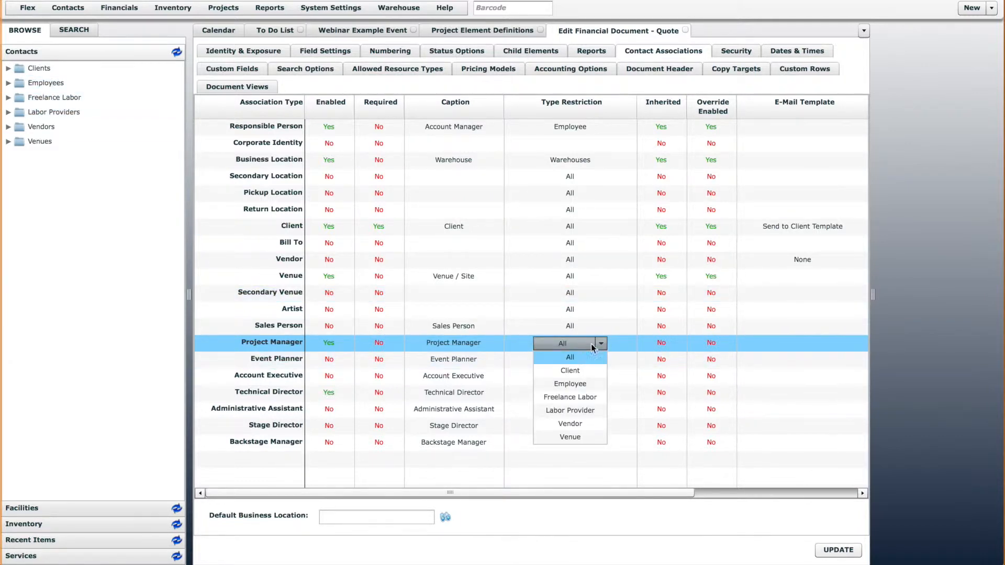
click(575, 388)
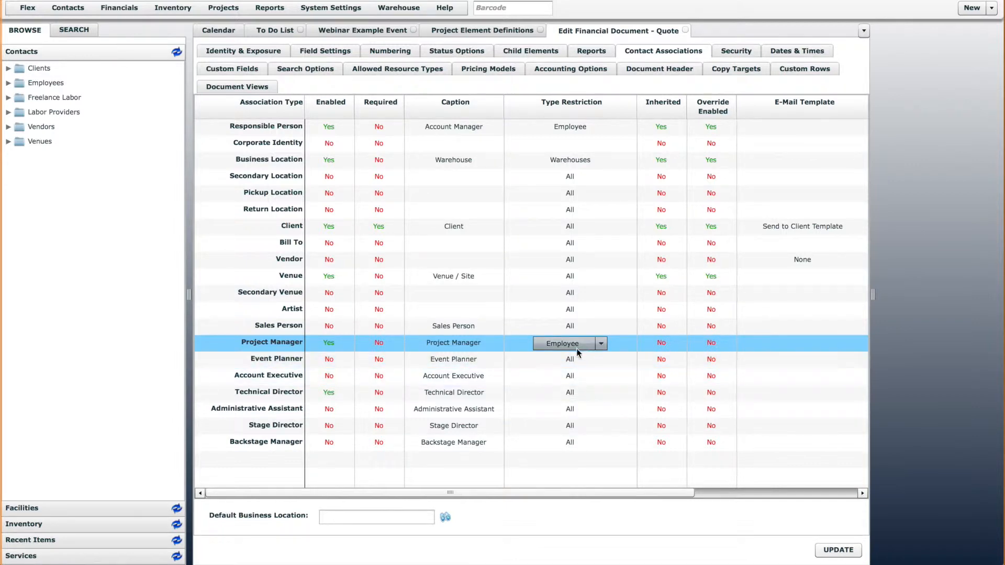
click(838, 551)
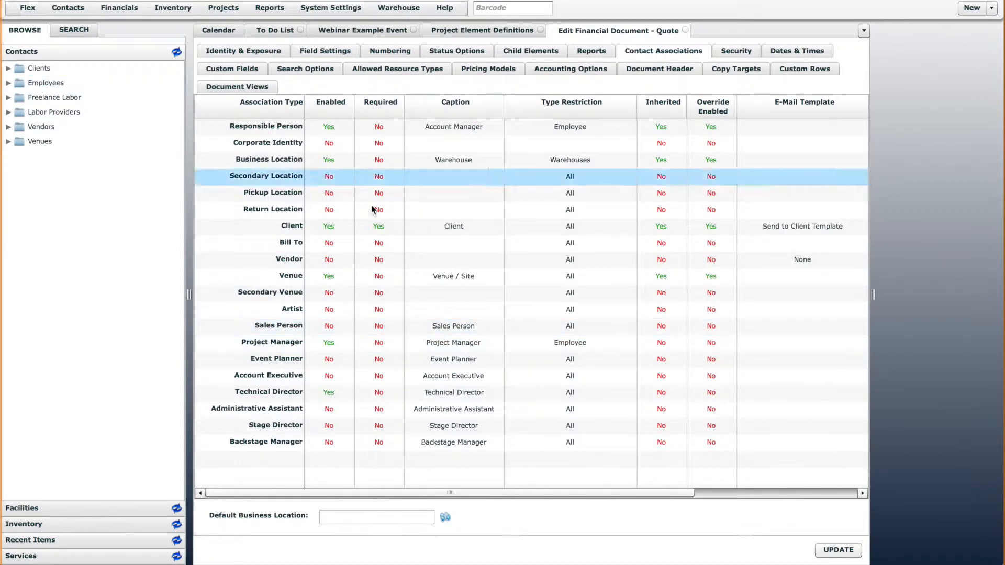
Set the Project Manager association's type restriction back to All and save the Quote definition
click(594, 344)
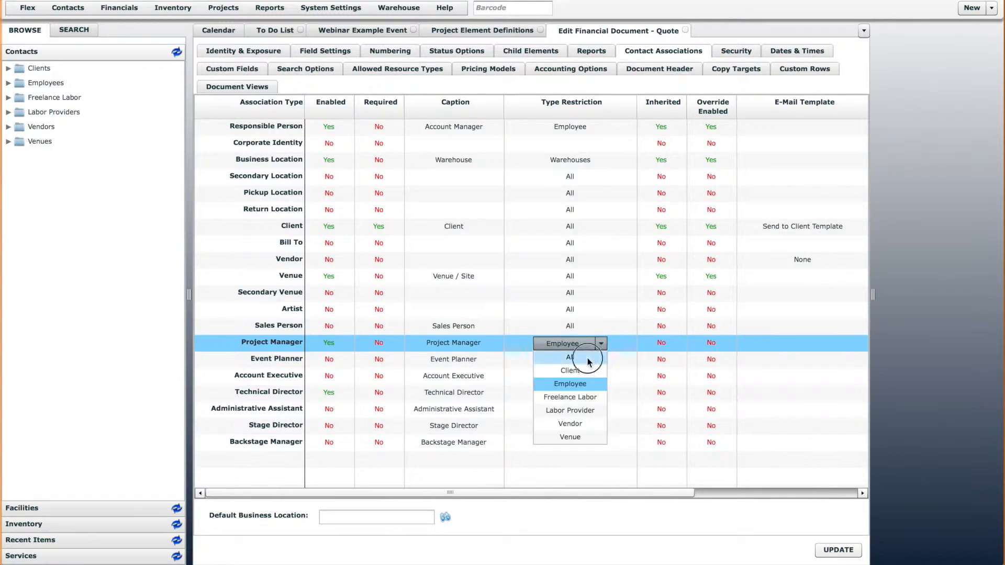
click(600, 357)
click(840, 551)
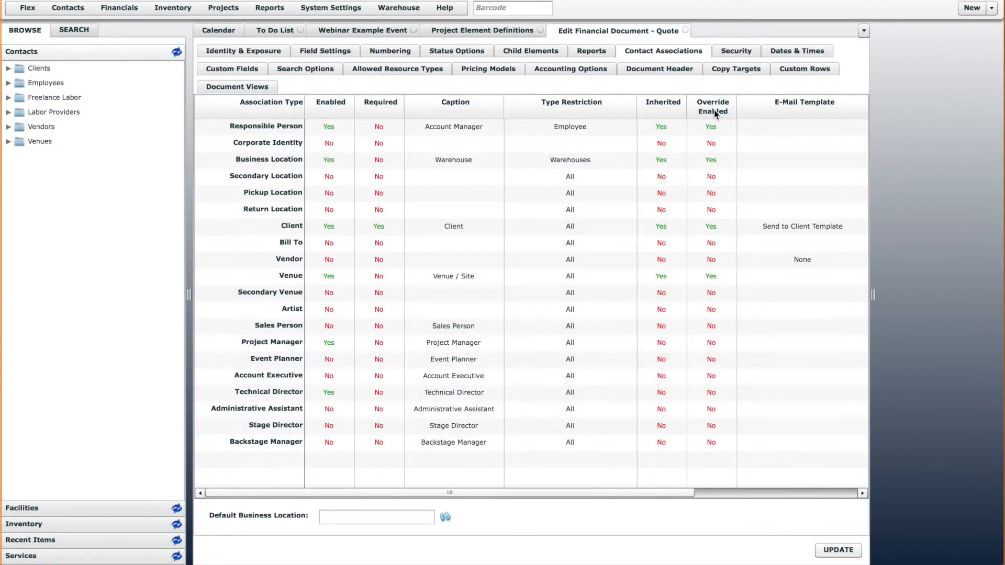
Examine the e-mail template assignments of the Quote and Purchase PO definitions' contact associations, closing the Purchase PO definition
drag(686, 493, 837, 490)
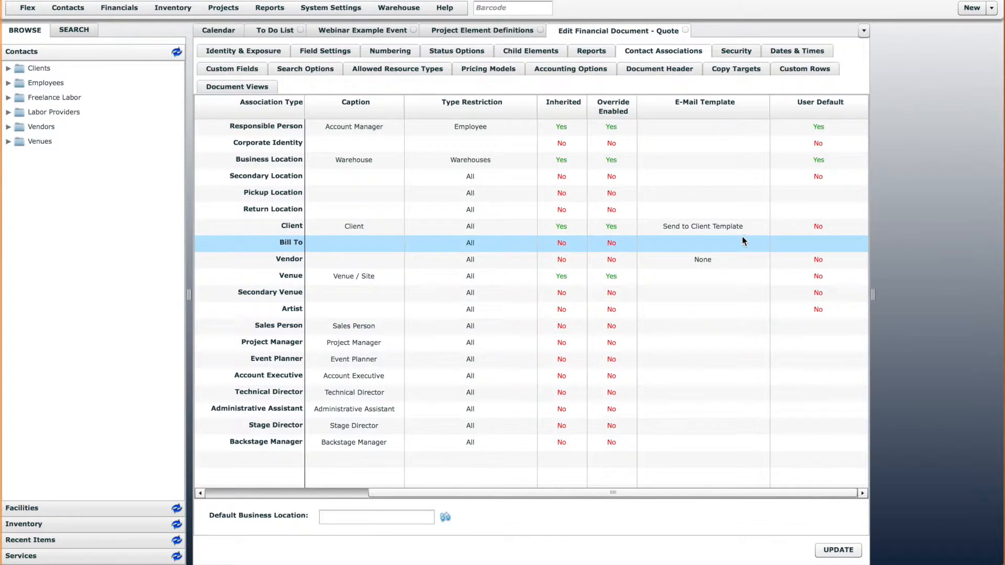
click(731, 214)
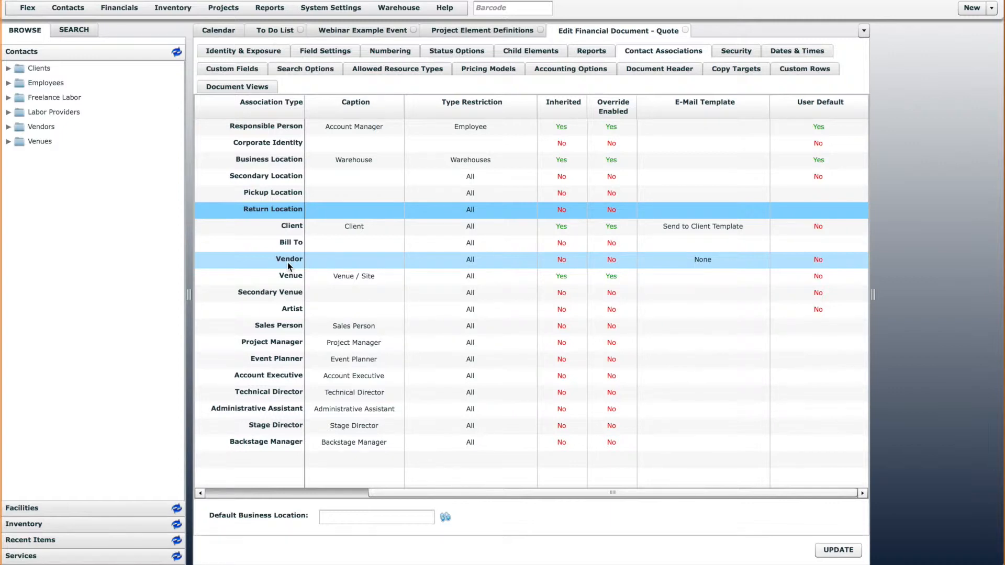
click(488, 30)
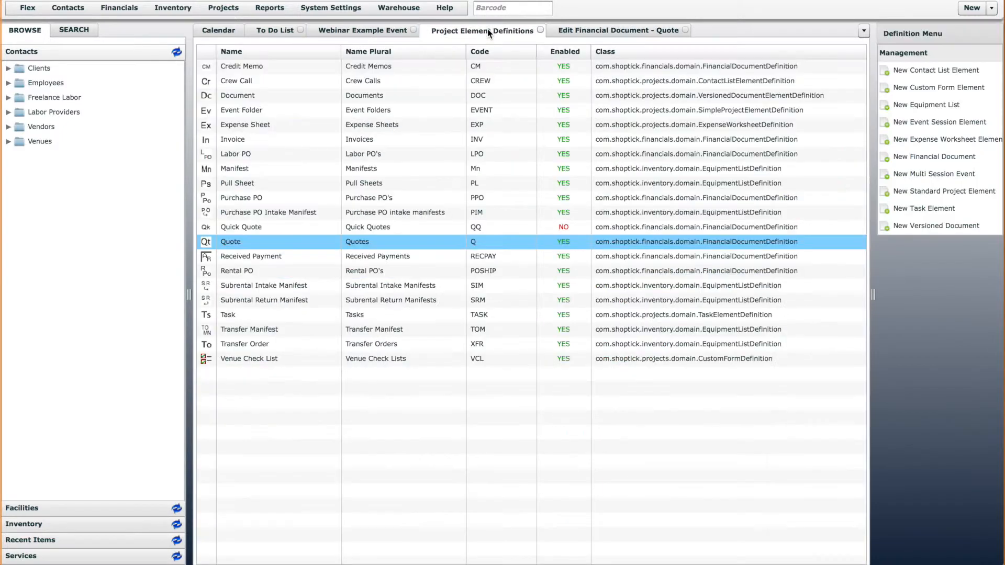
click(245, 199)
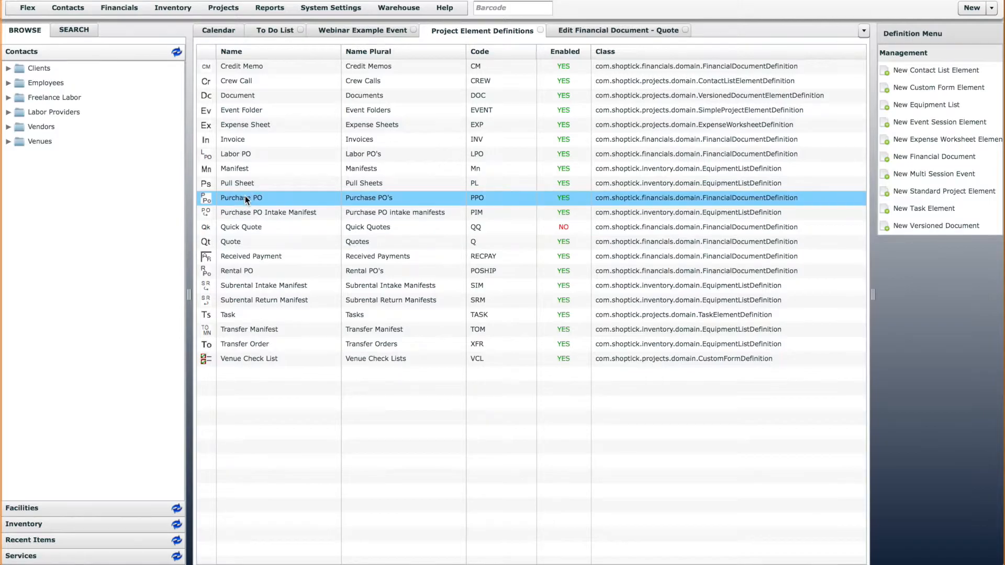
double_click(245, 198)
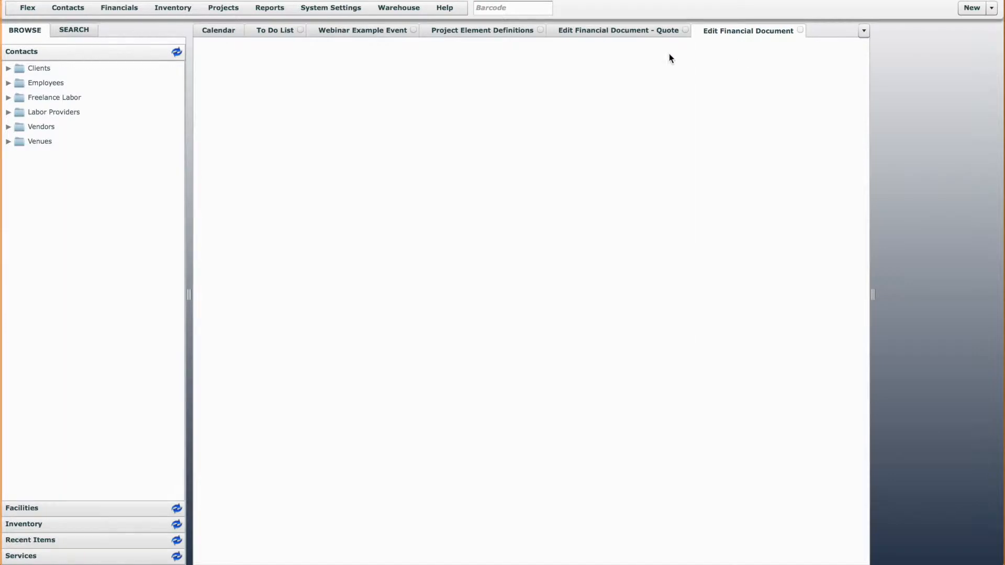
click(695, 52)
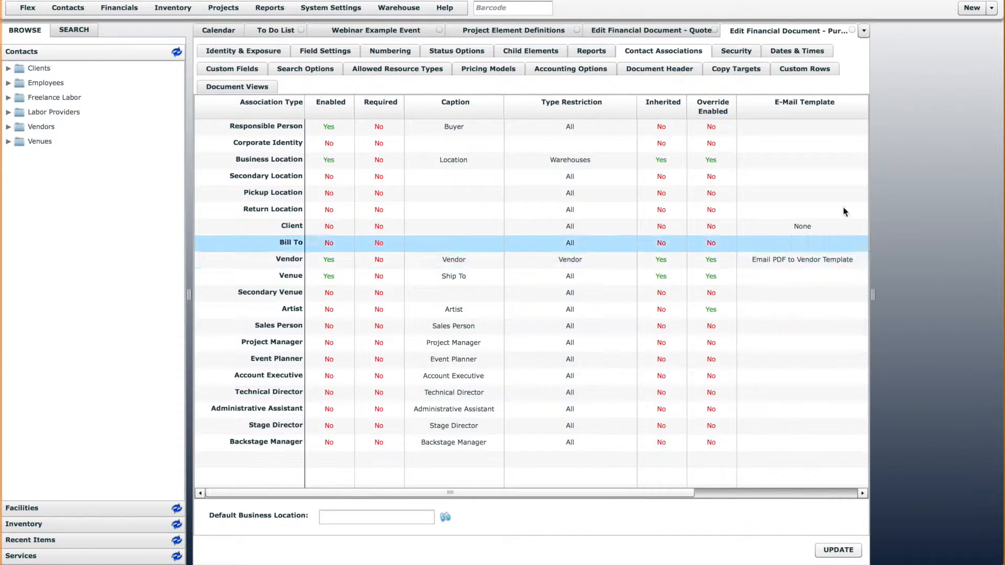
click(852, 29)
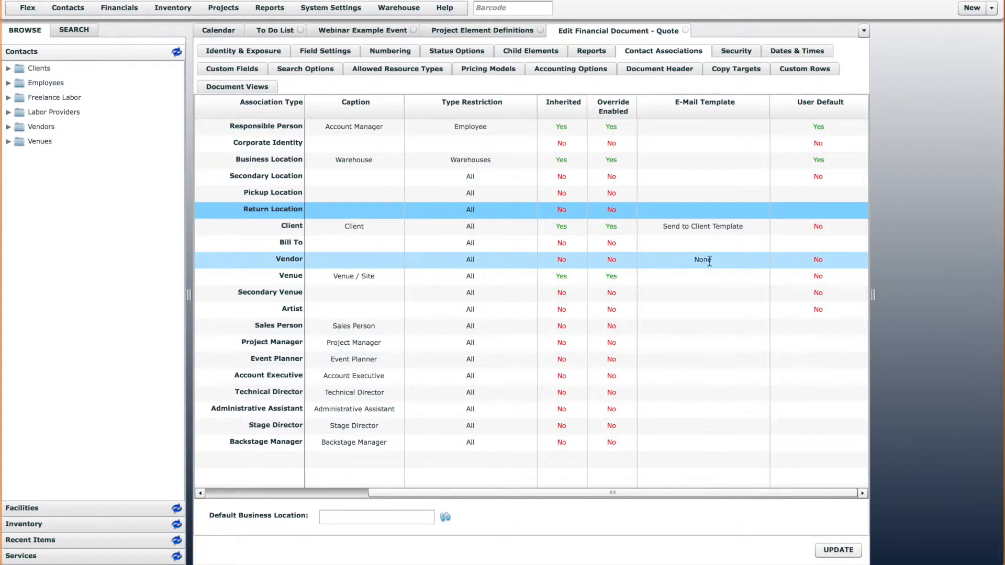
Examine the Quote definition's Client e-mail template assignment and the contents of the Send to Client Template, closing the template
click(723, 227)
click(723, 227)
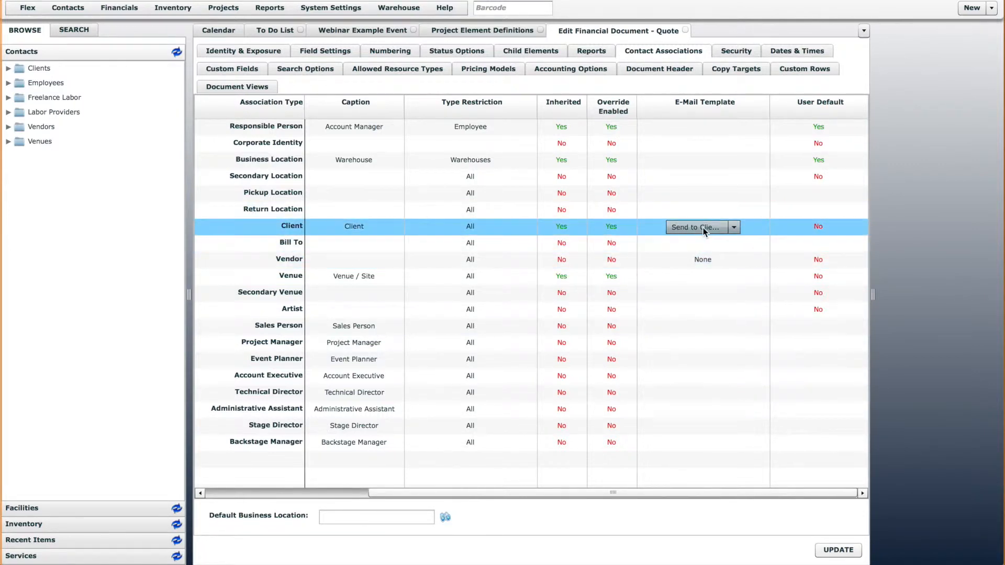
click(723, 229)
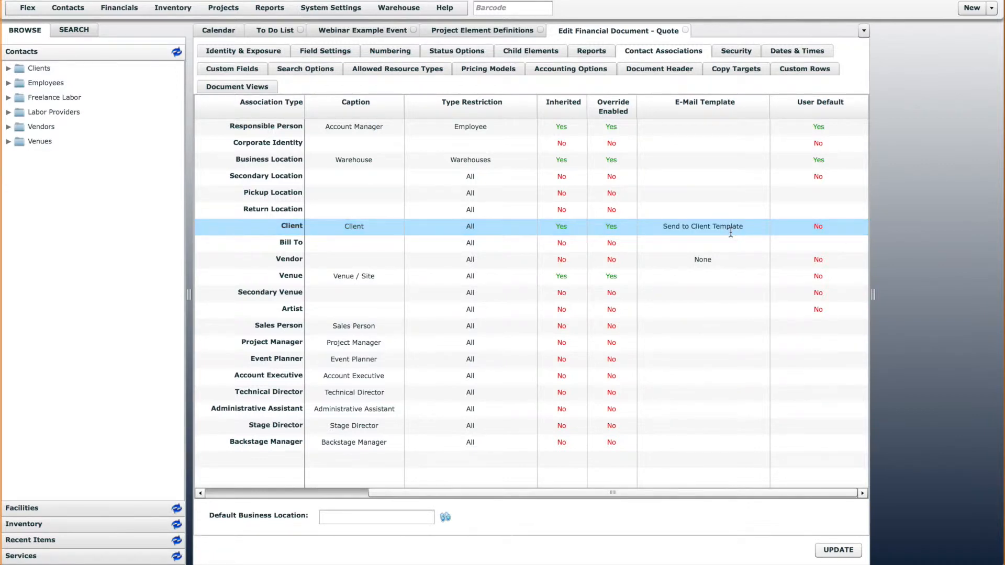
click(227, 8)
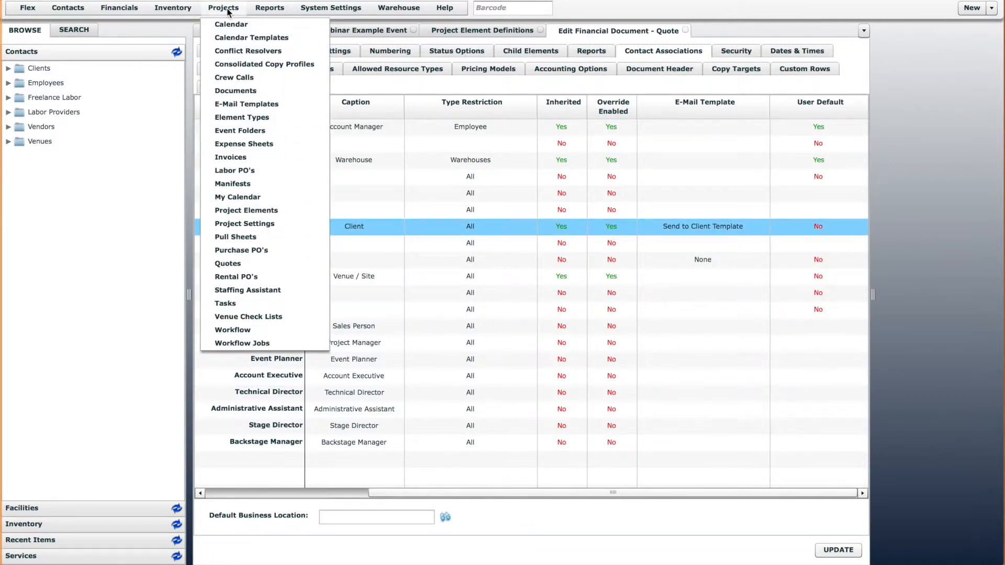
click(279, 106)
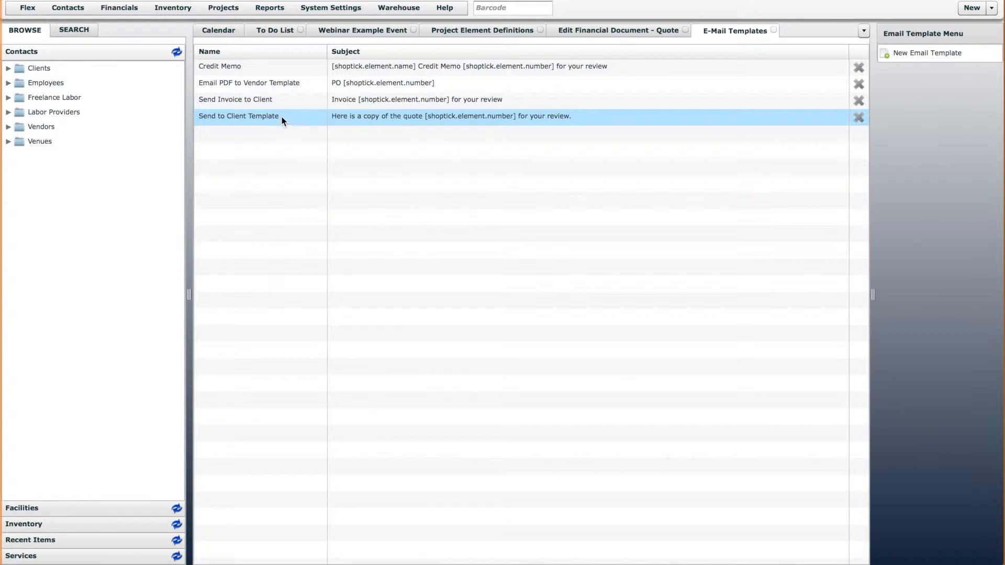
double_click(263, 117)
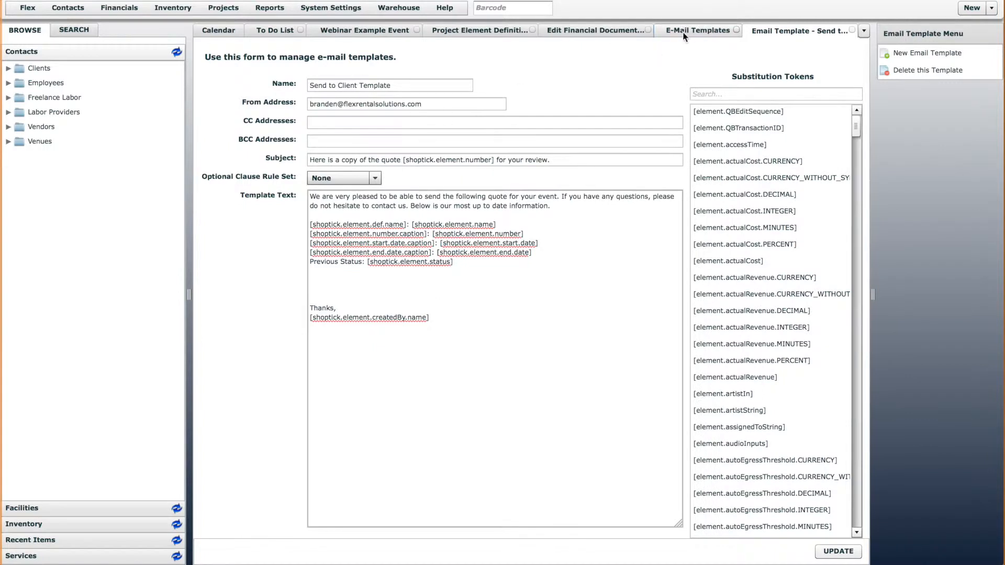
click(853, 30)
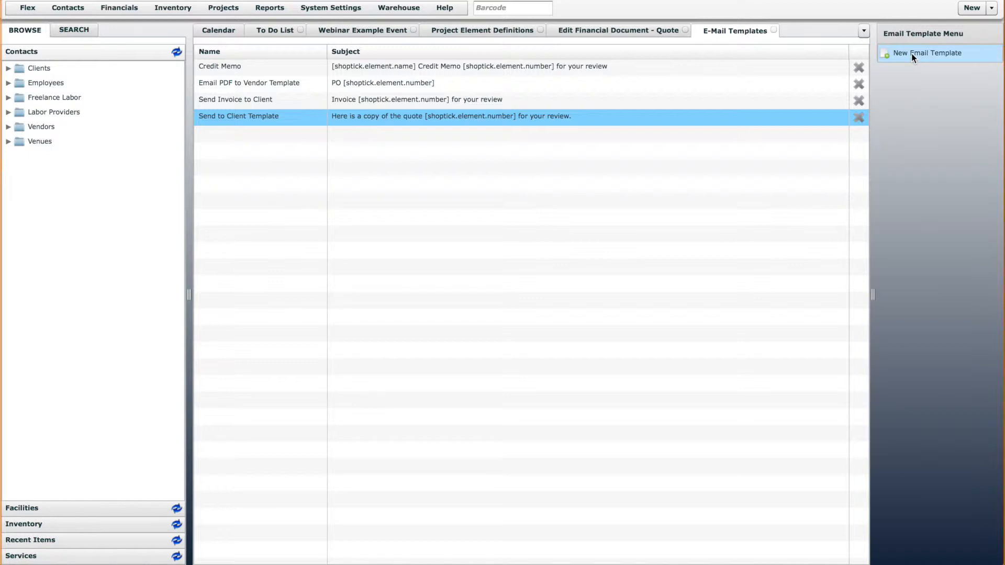
Review the e-mail templates available for the Client association in the Quote definition, leaving the current assignment in place
click(614, 31)
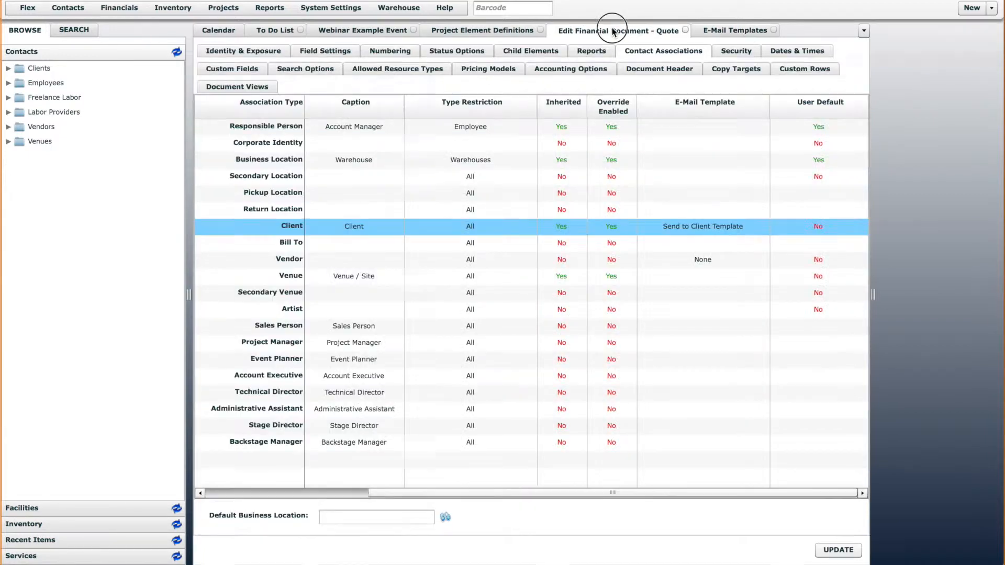
click(749, 227)
click(733, 228)
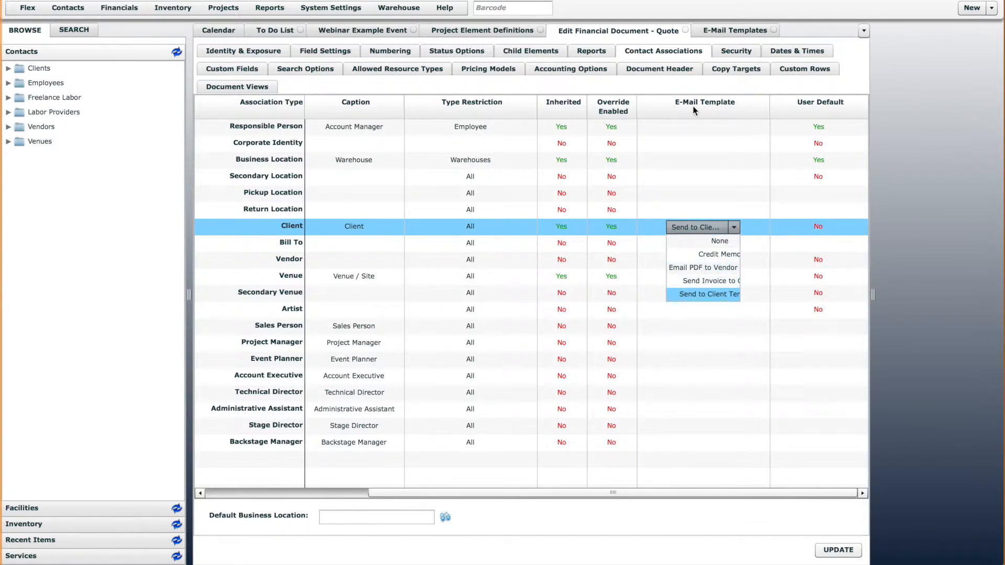
click(734, 227)
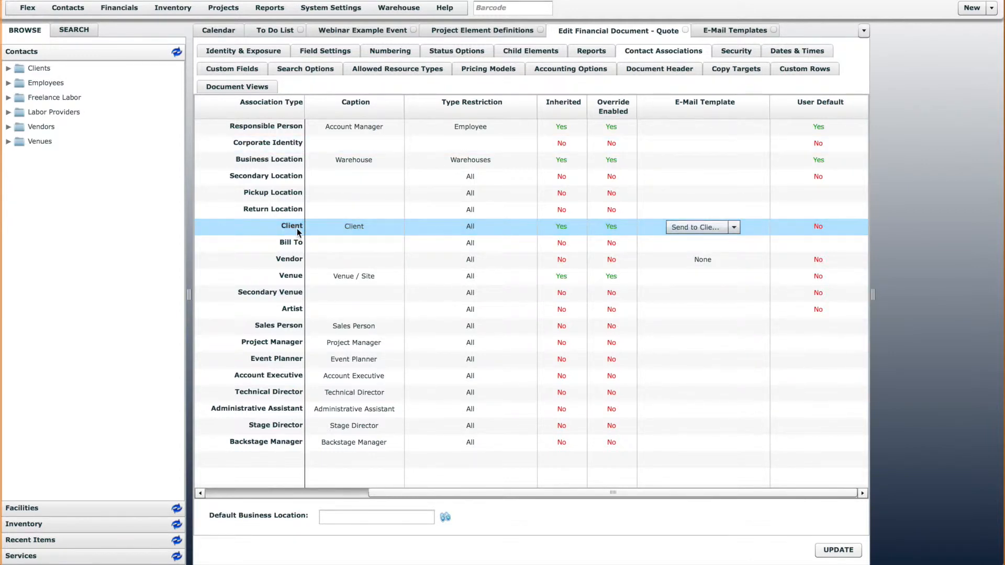
click(718, 227)
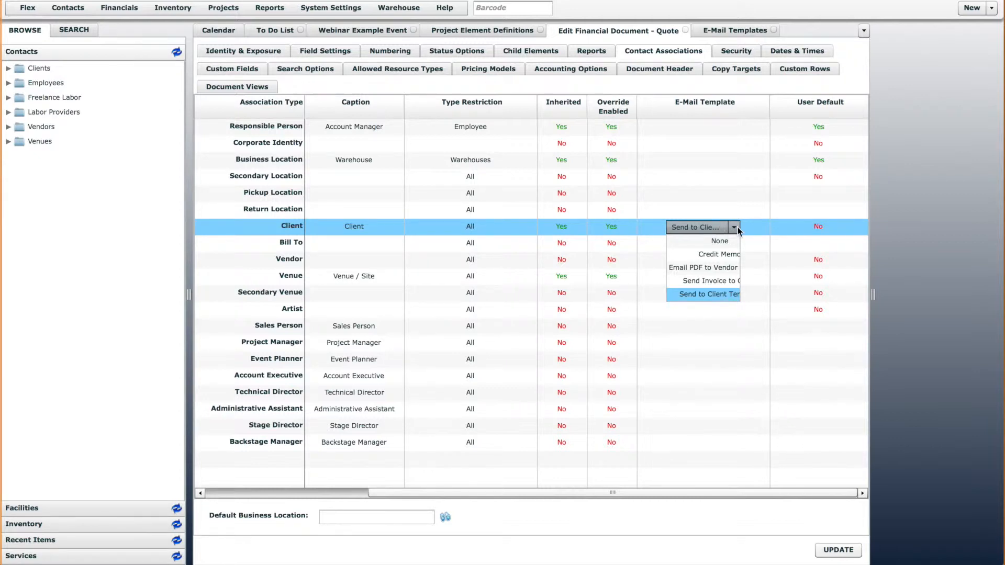
click(739, 228)
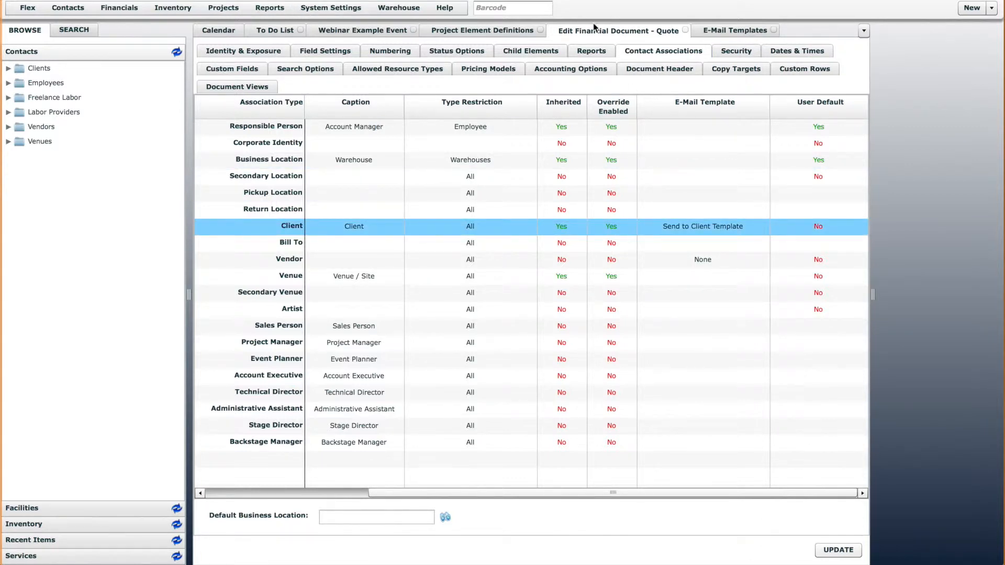
Examine the Client e-mail template in the Invoice definition's contact associations, closing that definition and the e-mail templates list
click(736, 31)
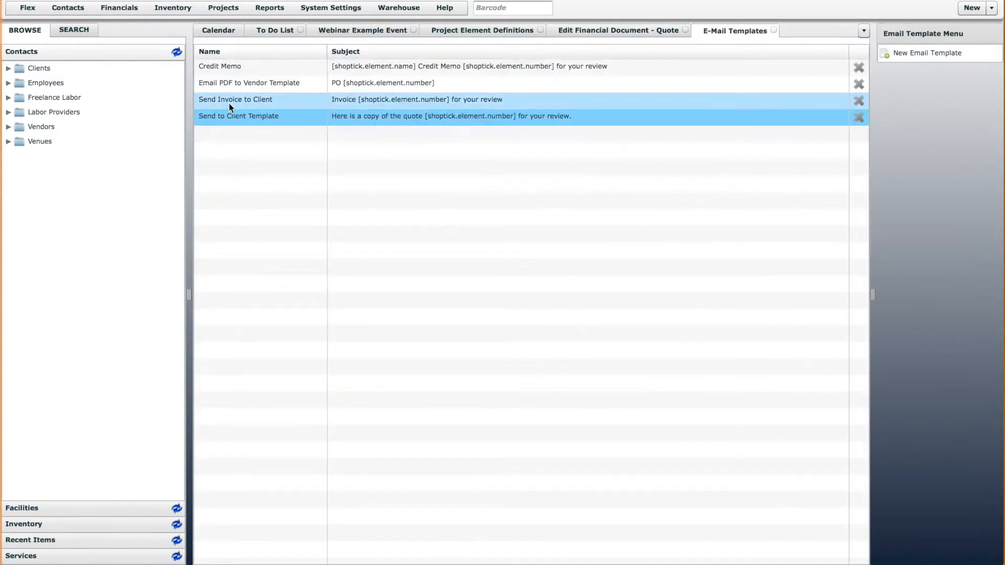
click(498, 31)
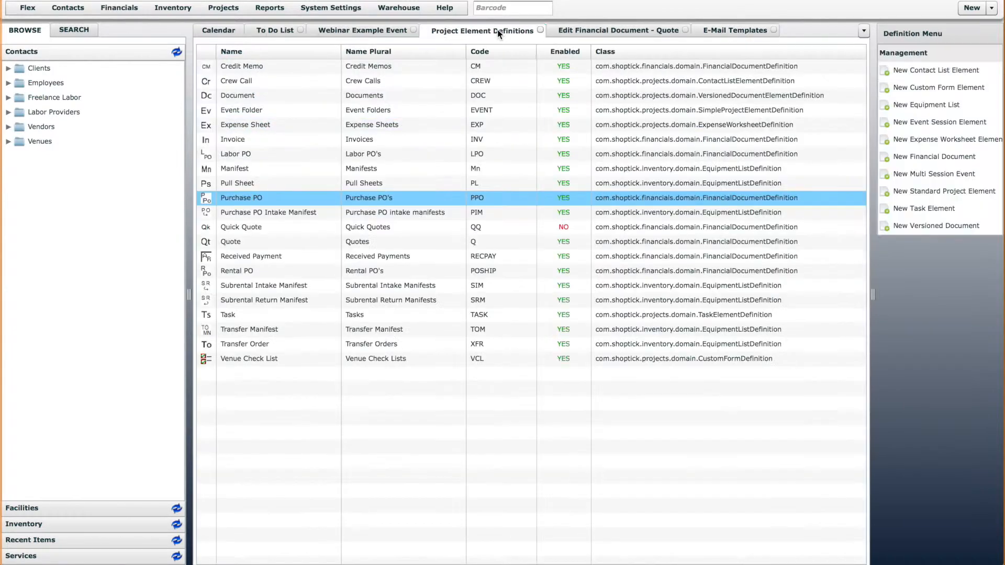
click(235, 142)
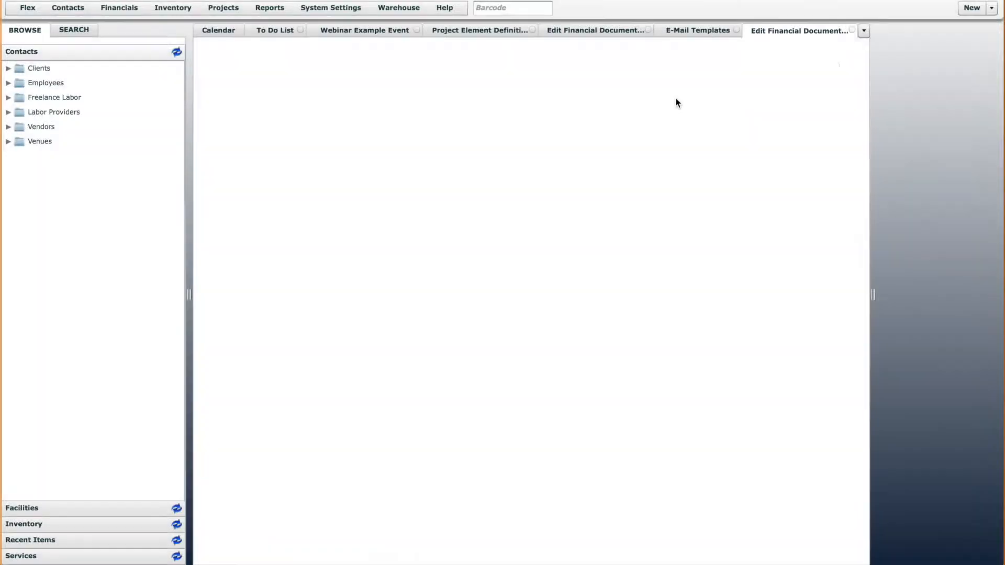
click(672, 52)
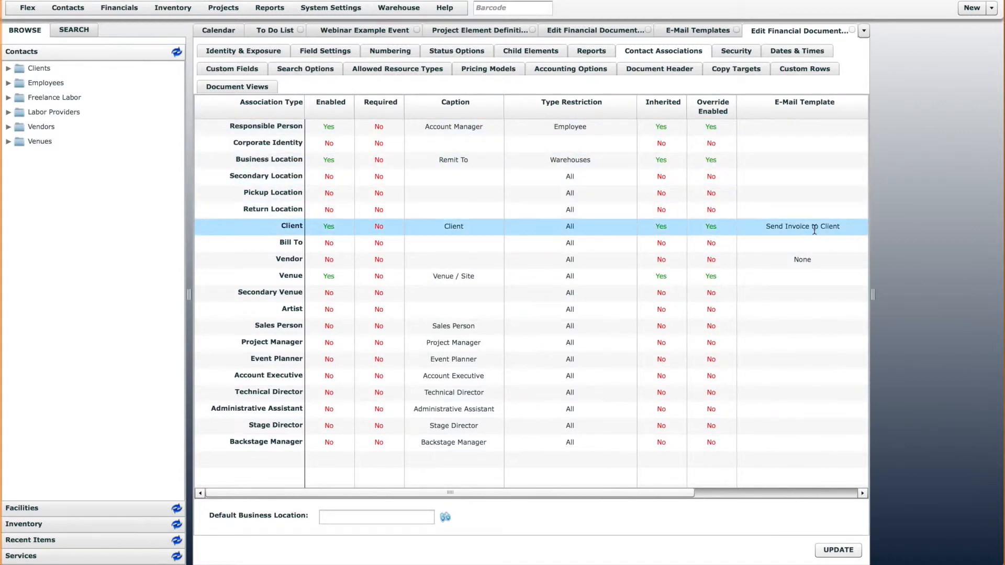
click(853, 30)
click(774, 30)
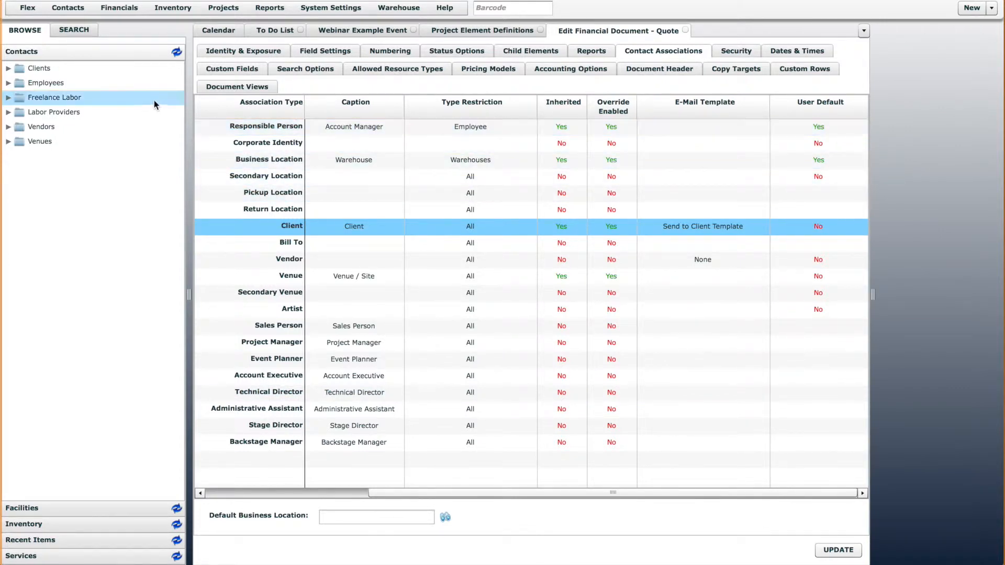
Browse the Employees contact folder and open the list of system users
click(8, 83)
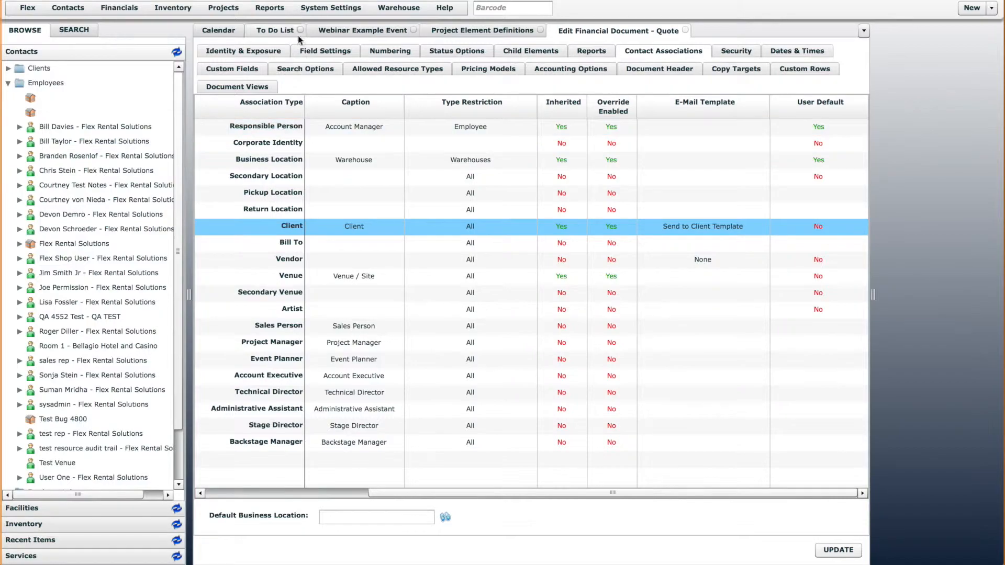
click(331, 7)
scroll(338, 338, down, 5)
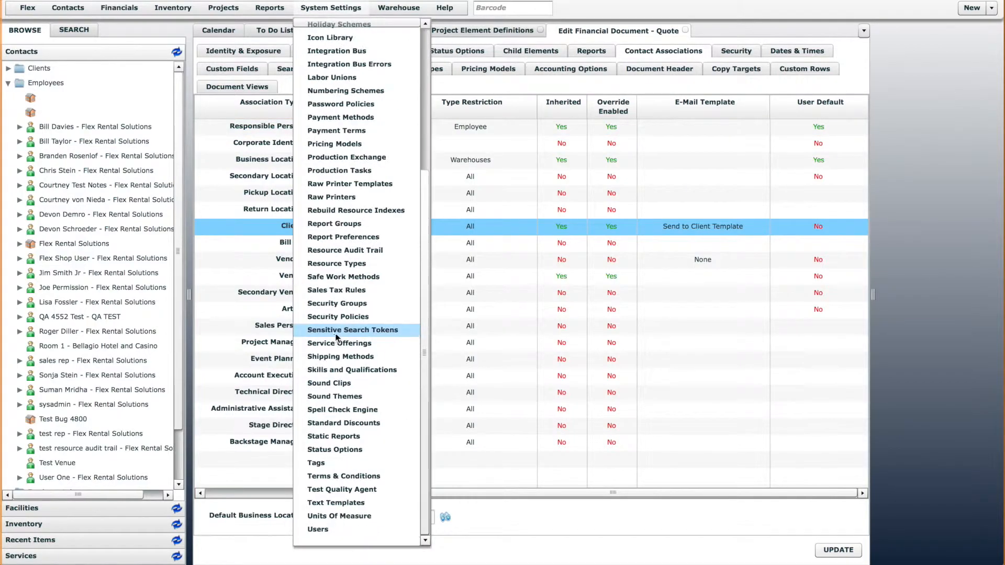
click(334, 530)
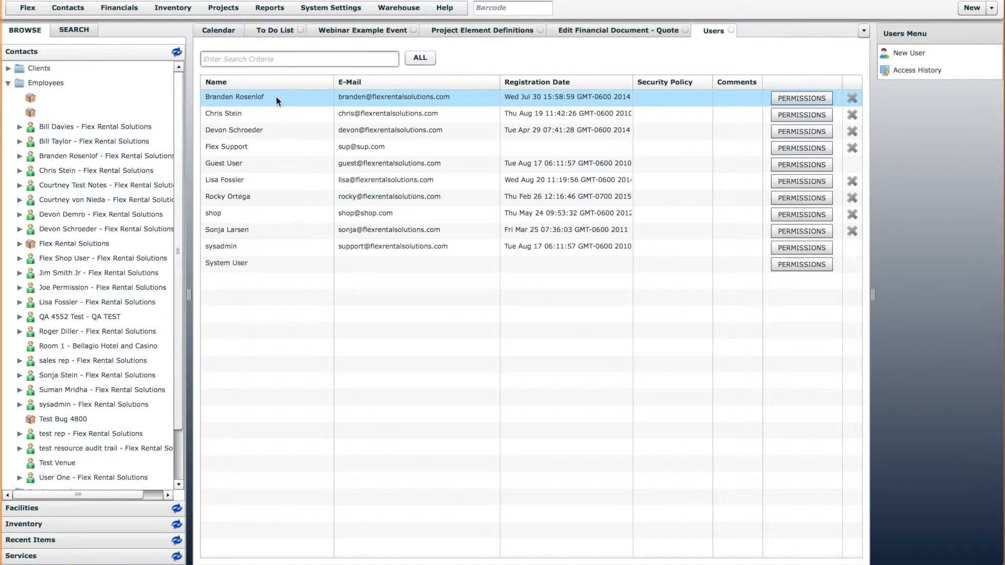
Examine the linked user, home base and enabled locations in the matching employee's contact terms and notes
double_click(75, 159)
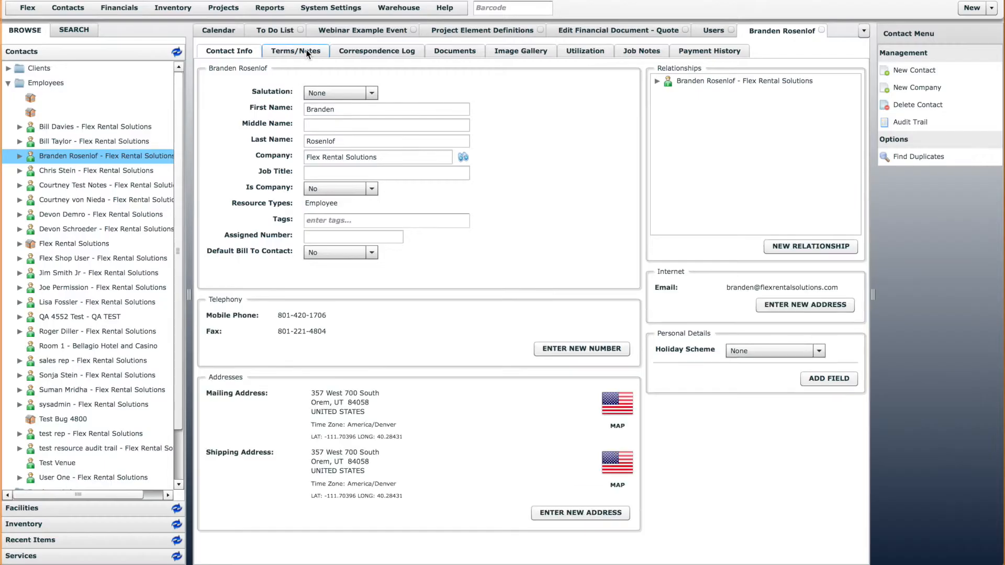
click(308, 52)
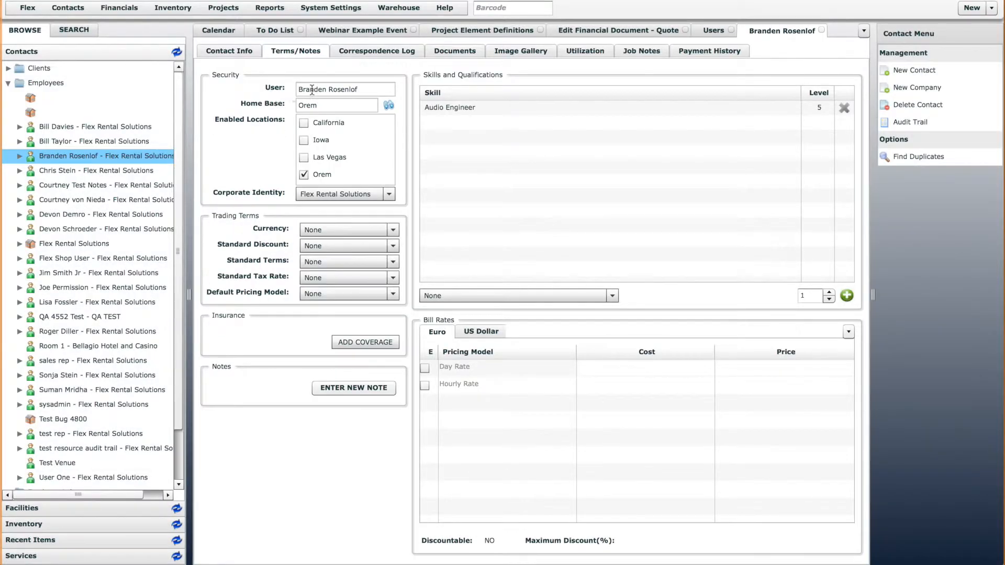
click(350, 89)
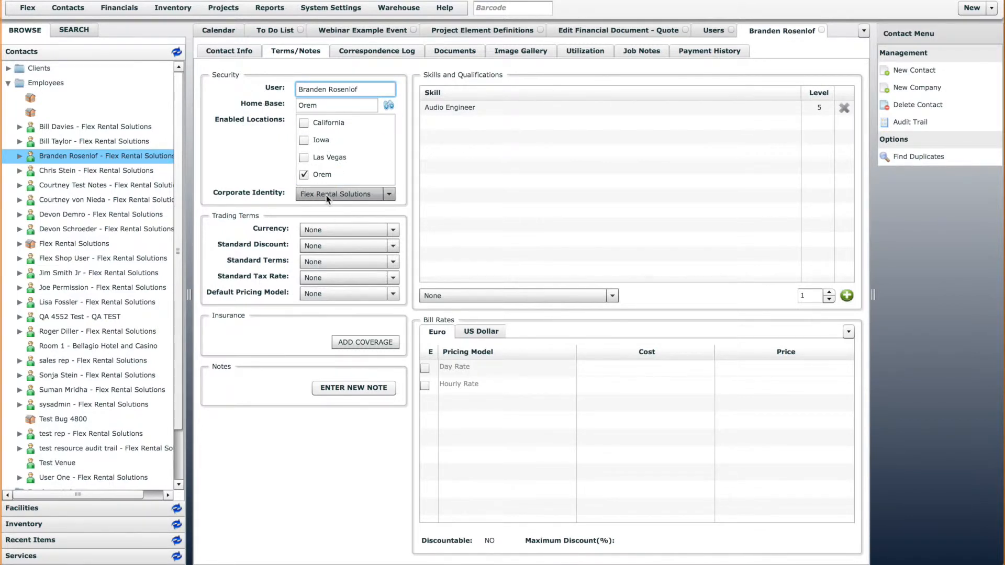
Compare the Quote definition's User Default settings for Responsible Person and Business Location with the employee's security settings
click(636, 31)
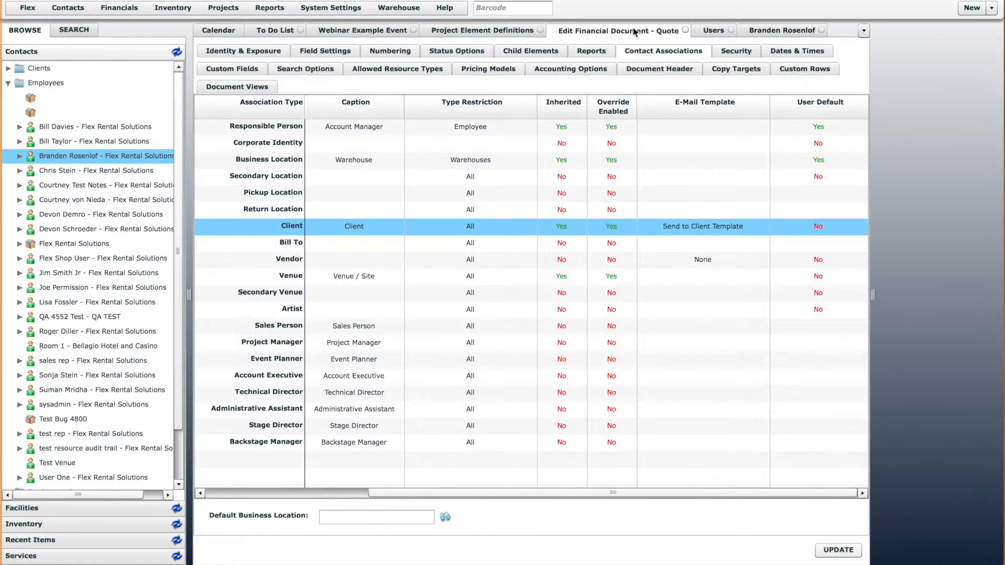
click(834, 128)
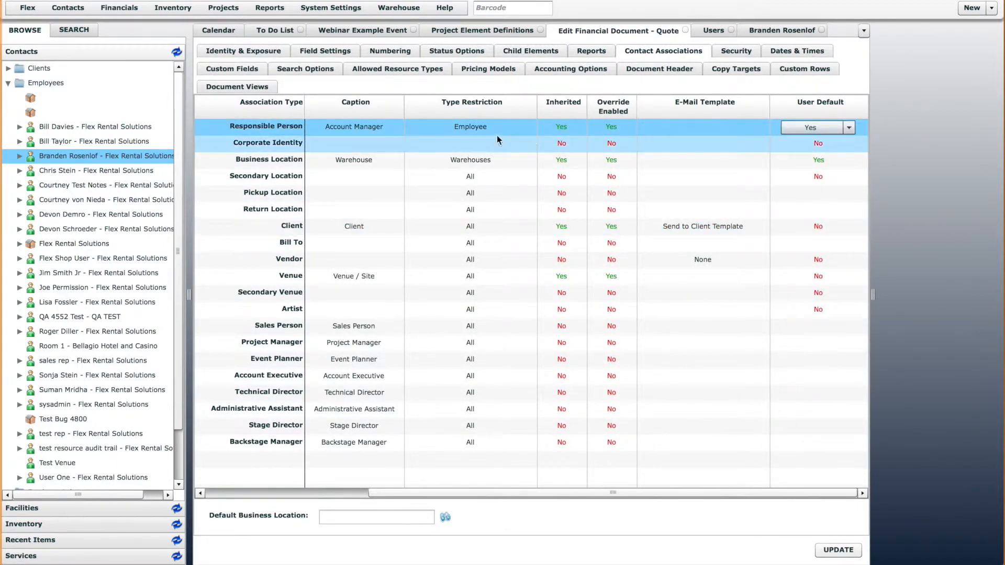
click(840, 161)
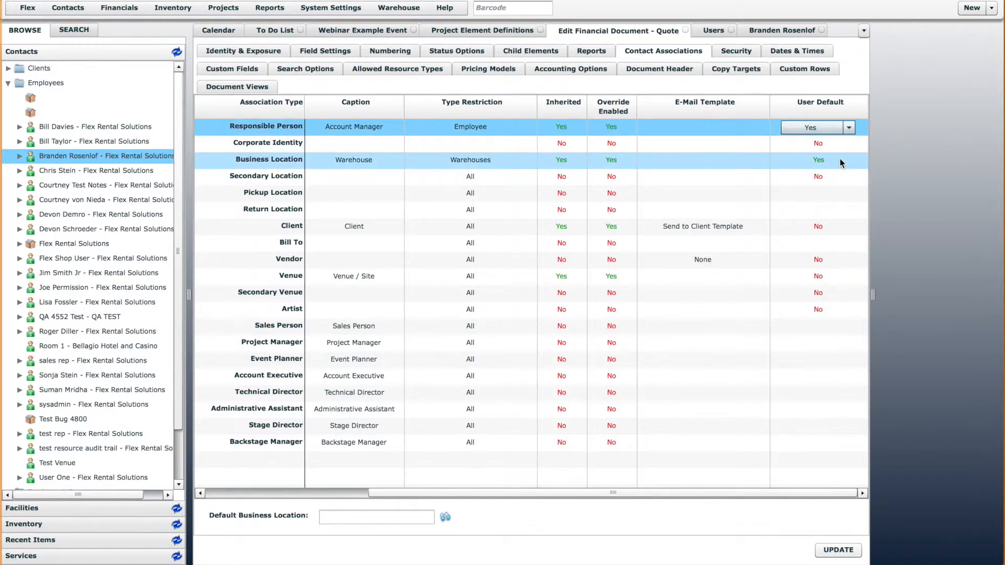
click(780, 31)
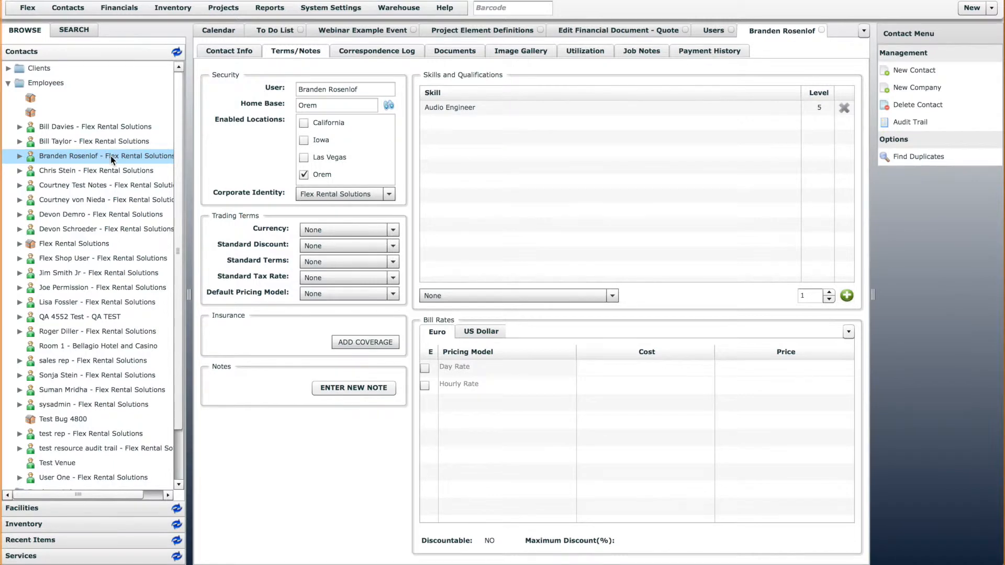
click(647, 30)
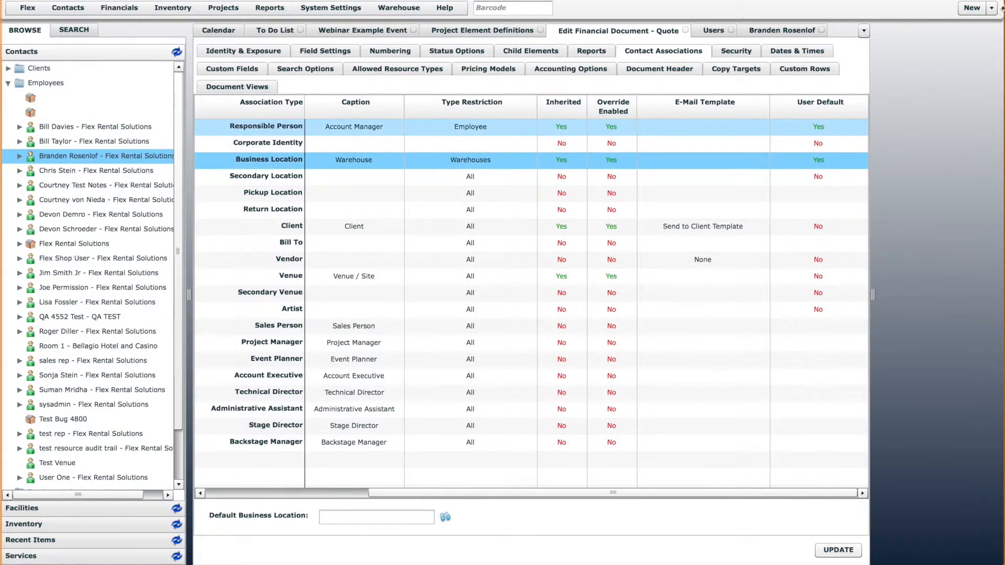
Start a new Quote to check its prefilled Account Manager and Warehouse fields, and cancel it
click(977, 10)
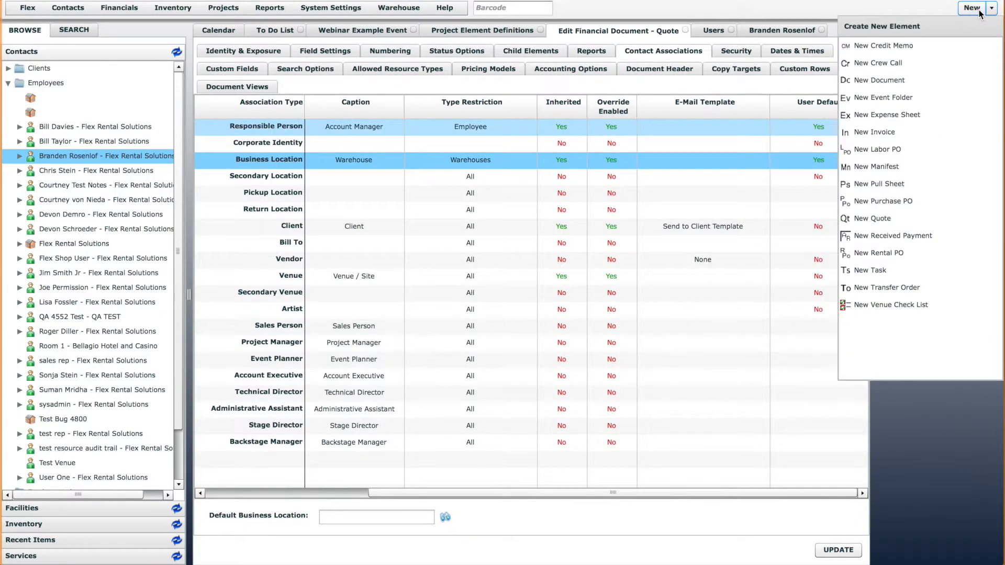
click(880, 220)
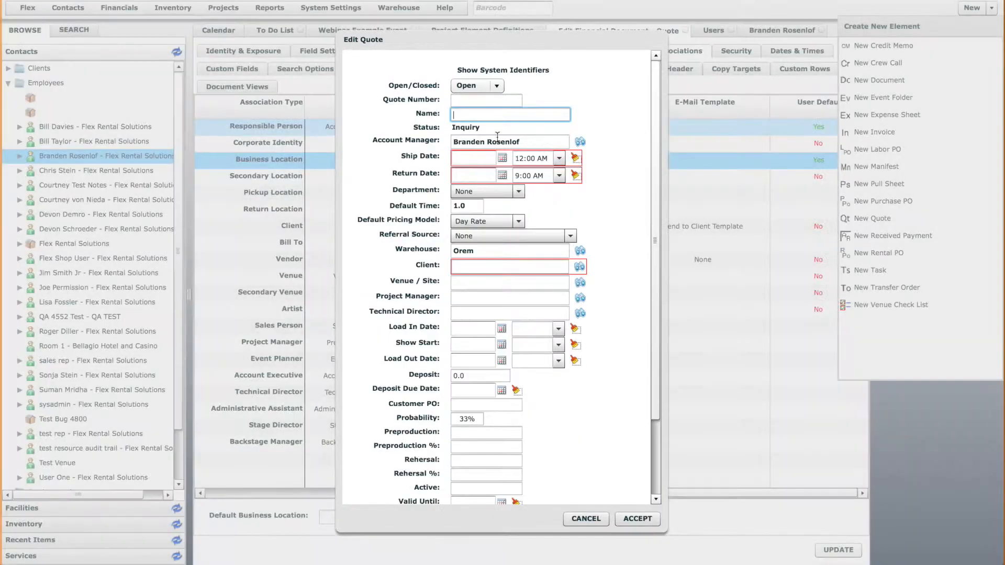
drag(456, 141, 524, 141)
click(526, 141)
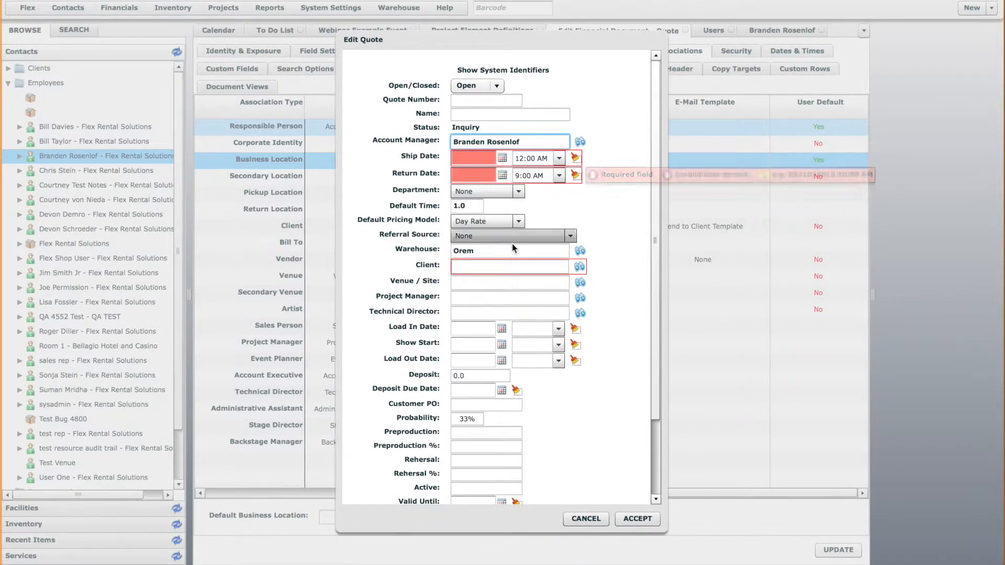
click(464, 252)
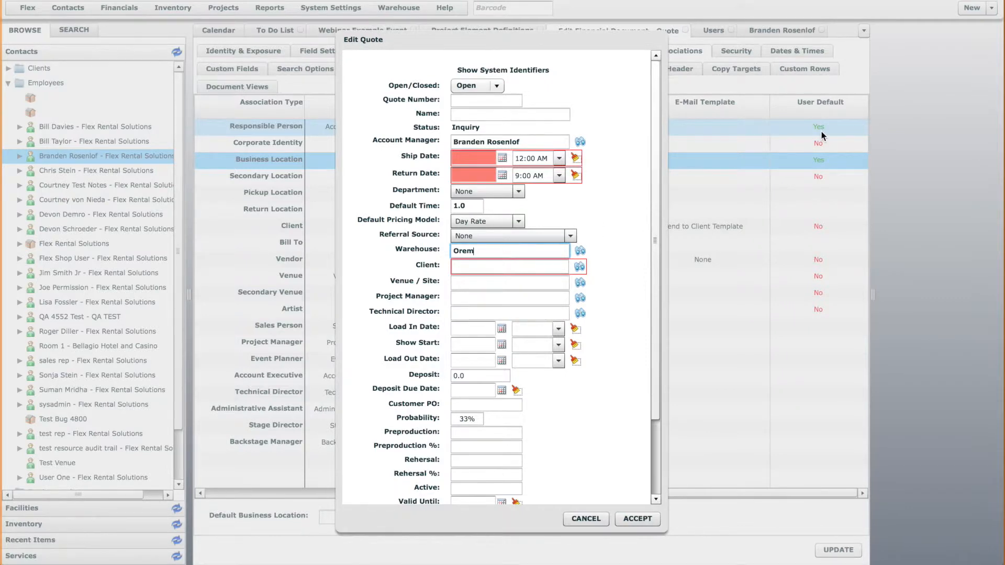
click(586, 519)
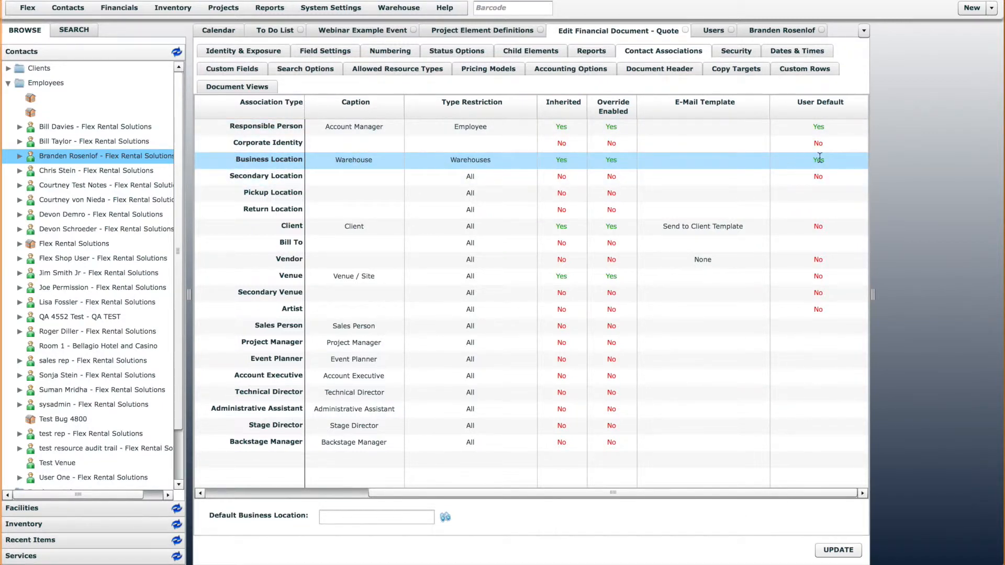
Set User Default to No for the Responsible Person and Business Location associations and save the Quote definition
click(831, 125)
click(825, 128)
click(819, 141)
click(824, 160)
click(824, 160)
click(819, 175)
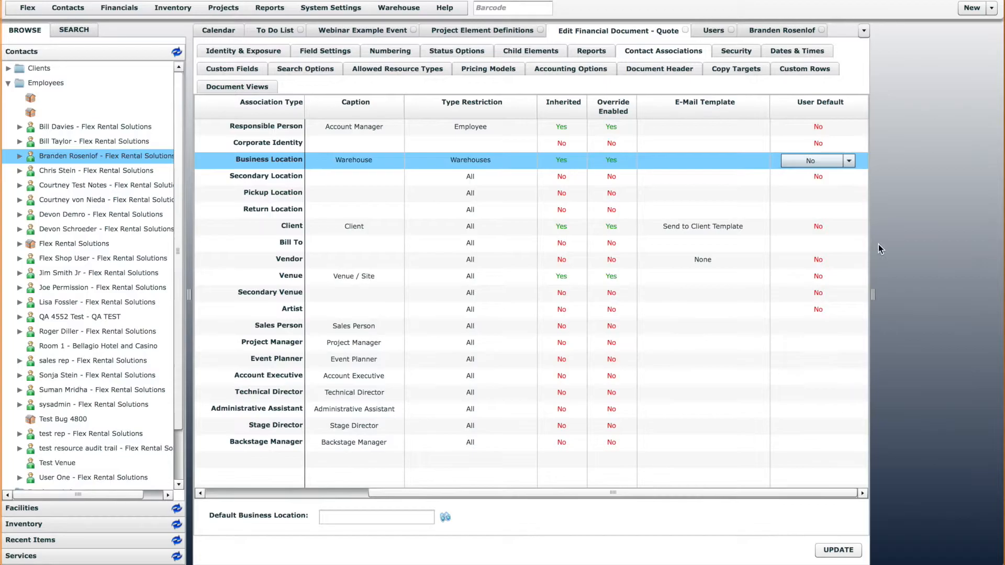
click(839, 550)
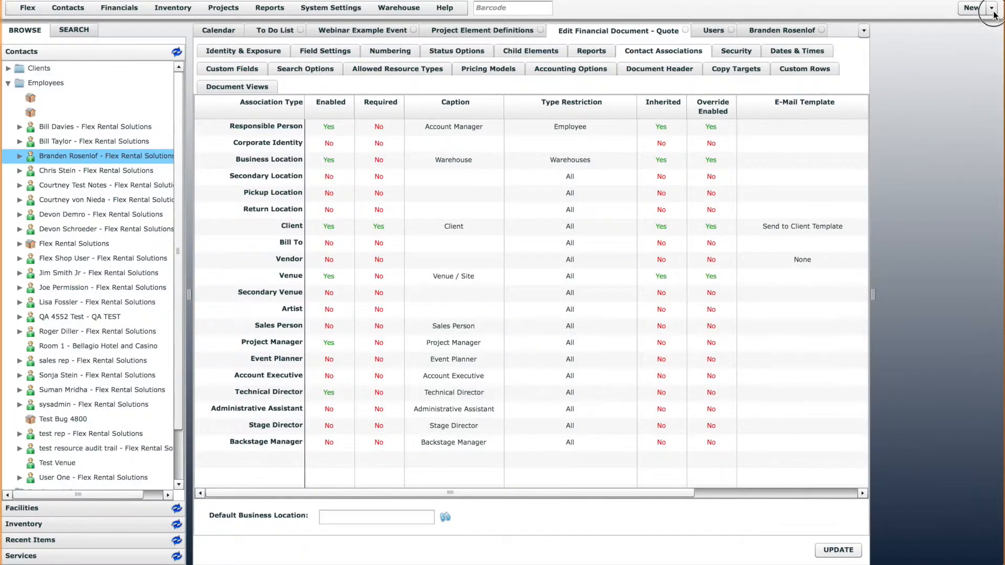
Start a new standalone Quote to check its Account Manager and Warehouse fields with user defaults disabled, and cancel it
click(993, 12)
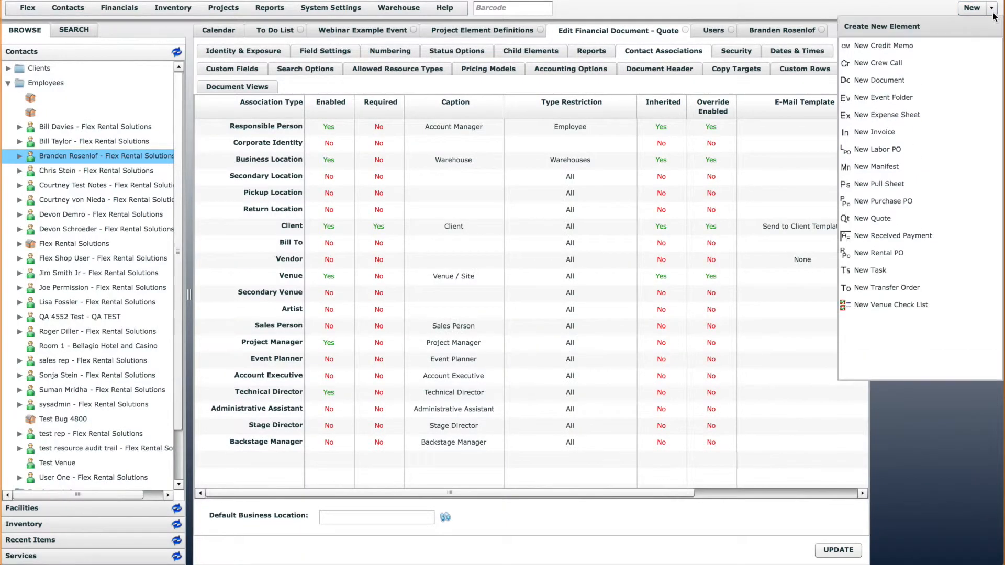
click(910, 221)
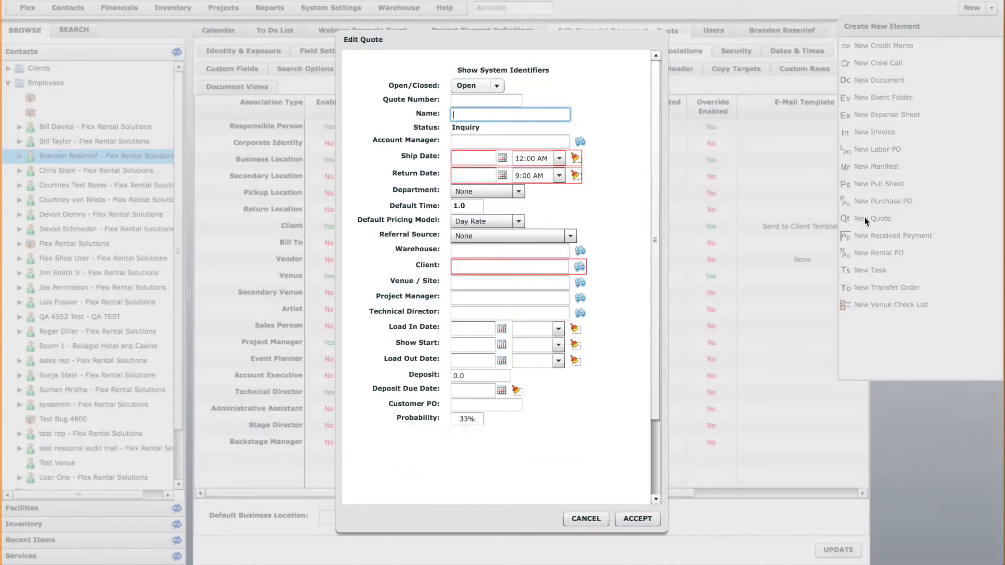
click(463, 140)
click(475, 250)
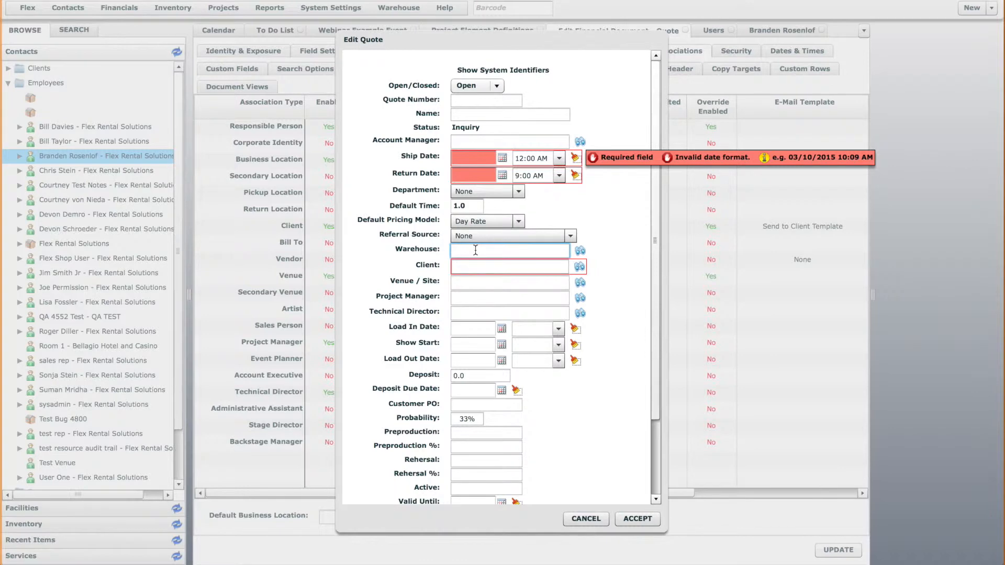
click(587, 519)
Set User Default to Yes for the Responsible Person and Business Location associations and save the Quote definition
click(819, 494)
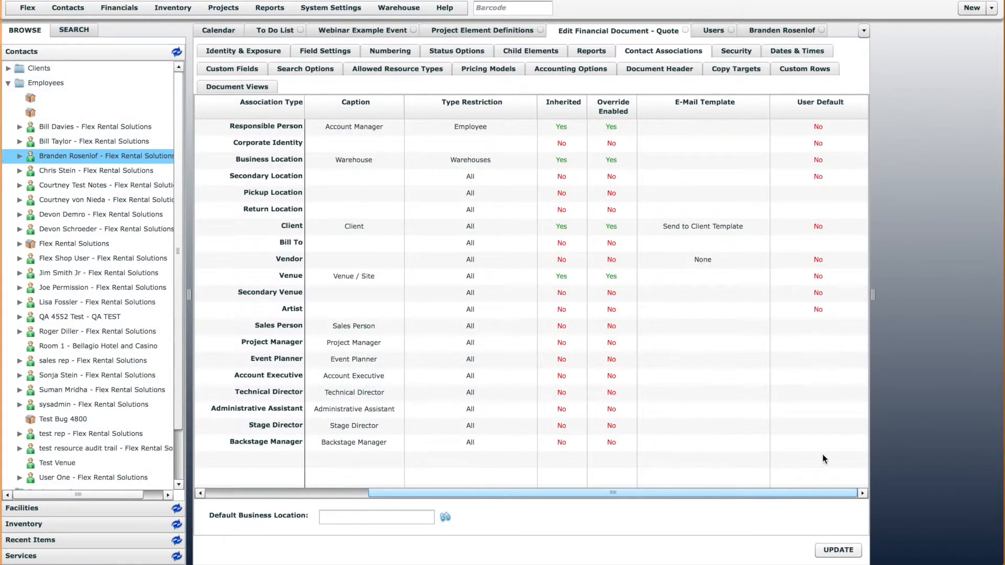
click(828, 126)
click(823, 153)
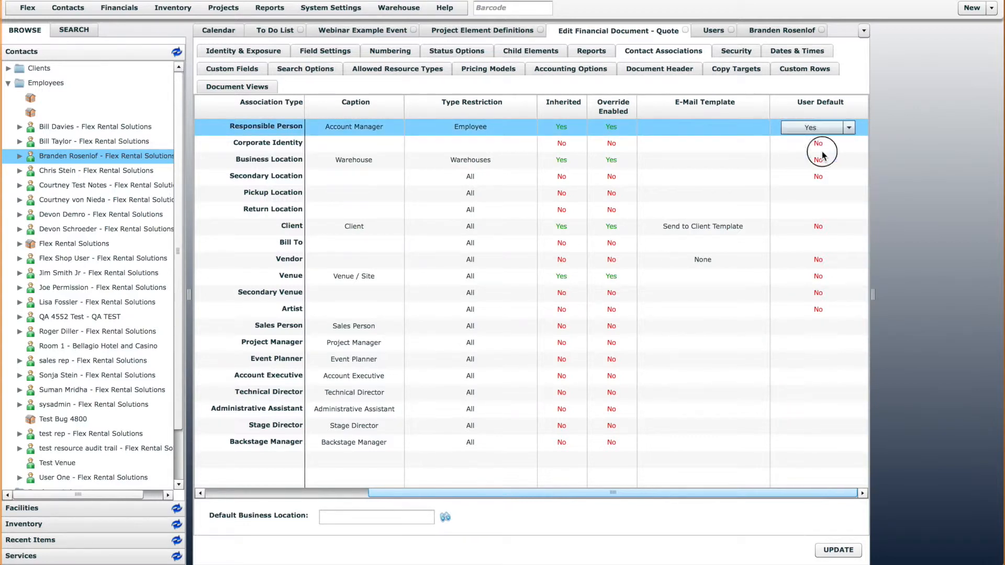
click(820, 161)
click(819, 162)
click(828, 196)
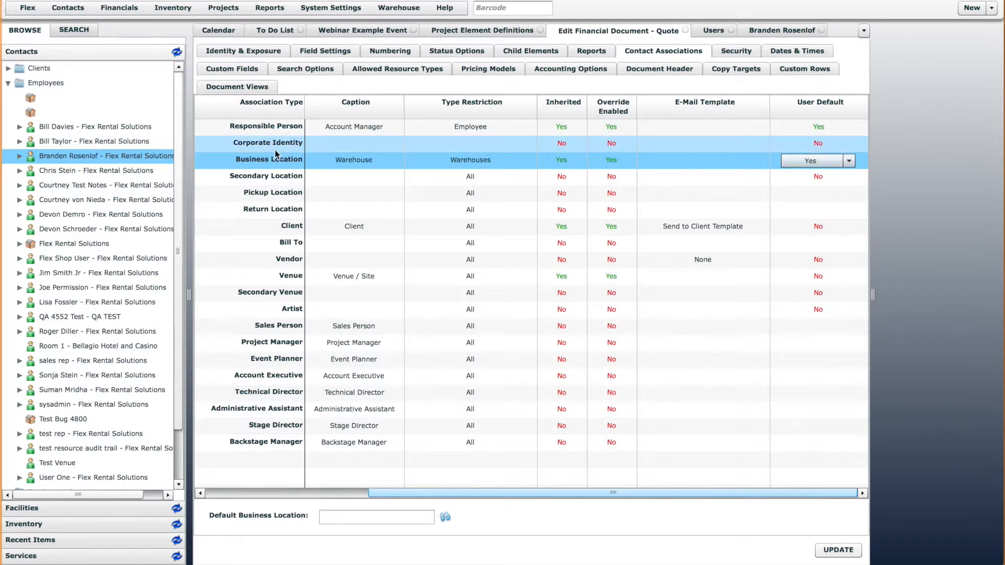
click(832, 552)
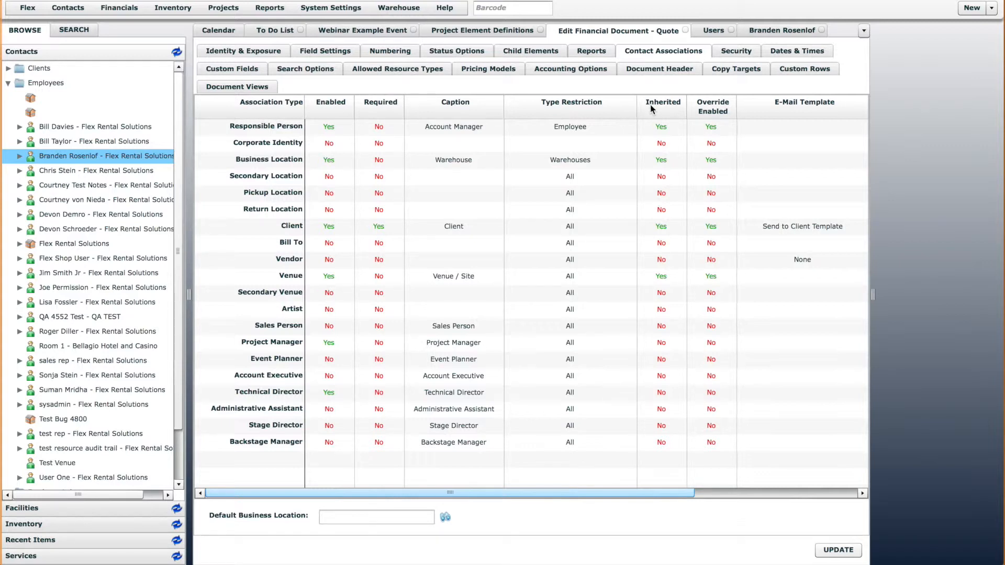
Examine the contact and Location fields in the Webinar Example Event's header without saving, and compare them with the Quote definition's Inherited settings
click(363, 30)
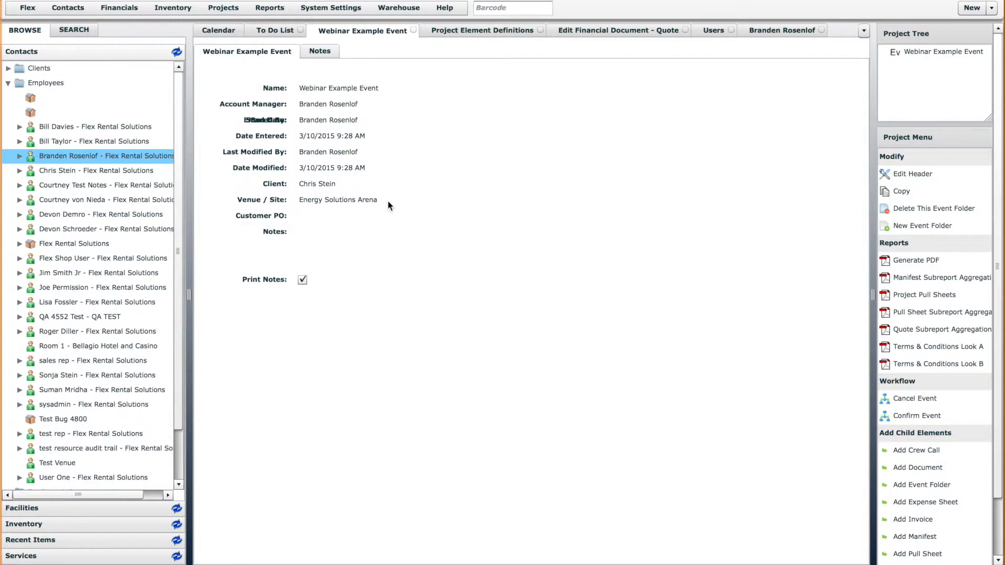
click(906, 180)
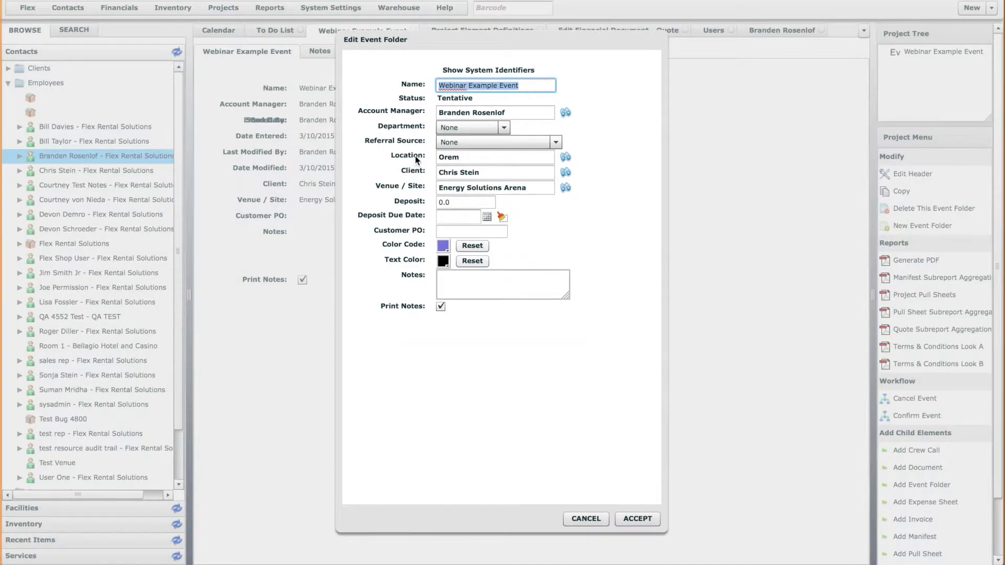
click(461, 157)
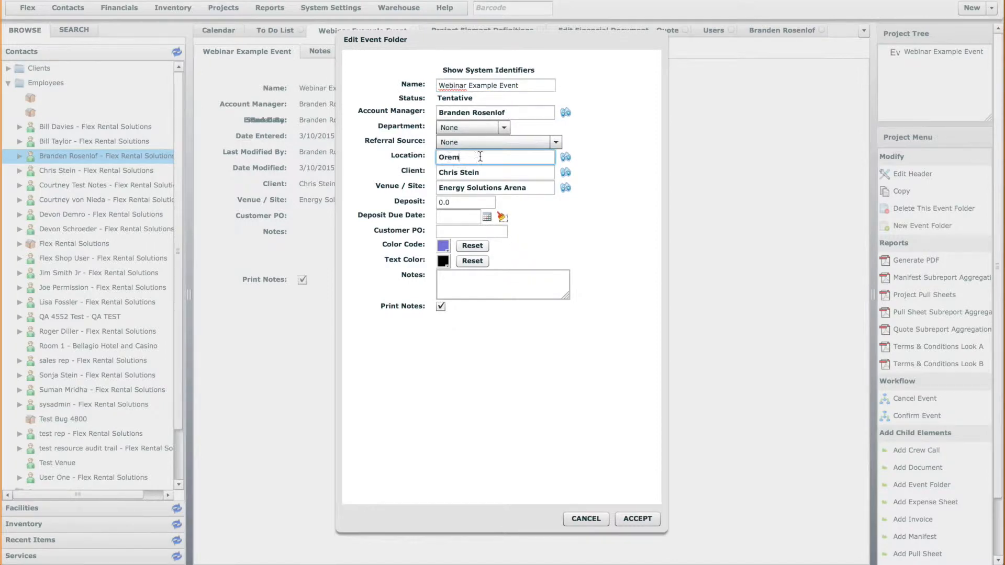
click(589, 520)
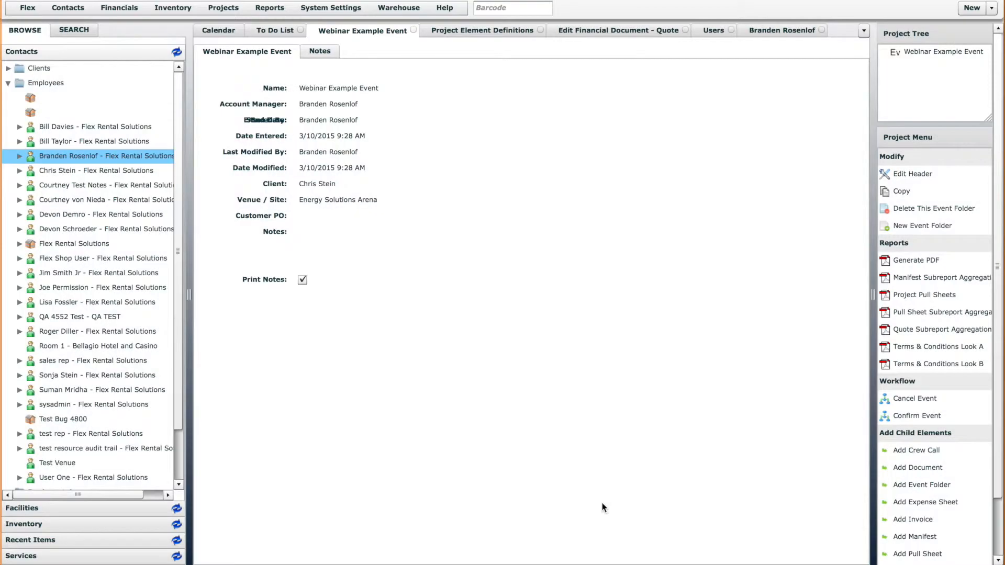
click(643, 32)
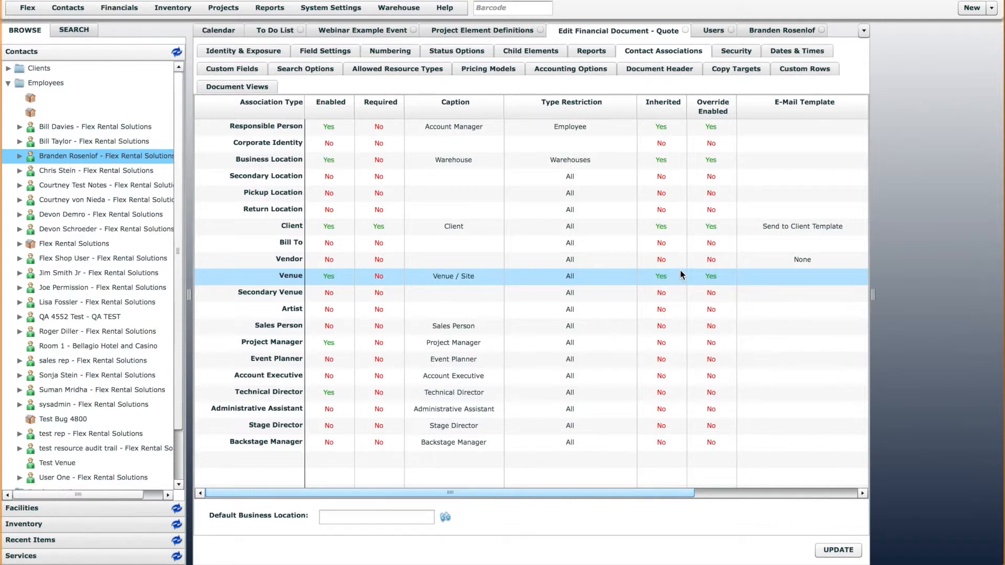
Start a child Quote under Webinar Example Event to check its inherited Account Manager, Client and Venue / Site fields, and cancel it
click(379, 31)
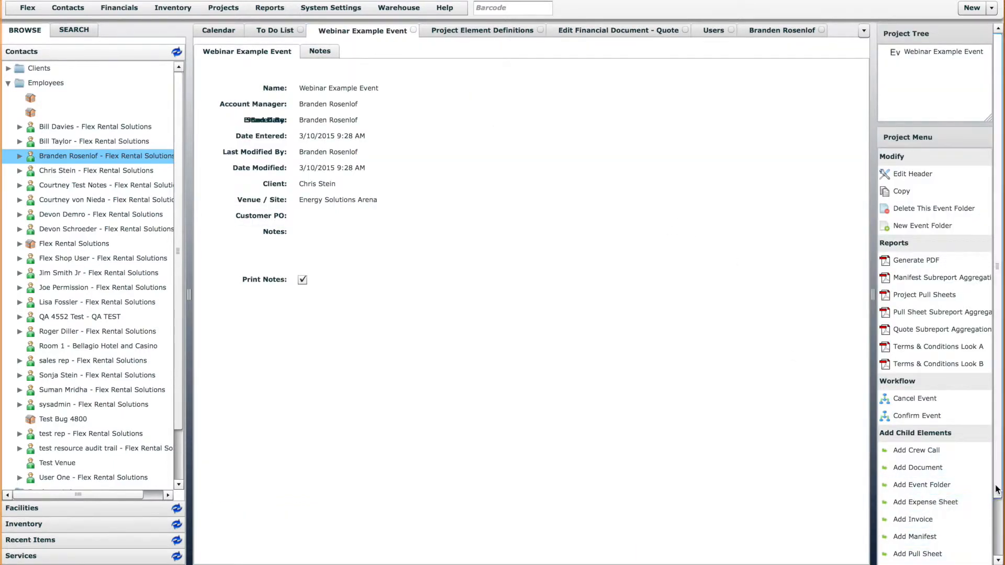
scroll(942, 445, down, 2)
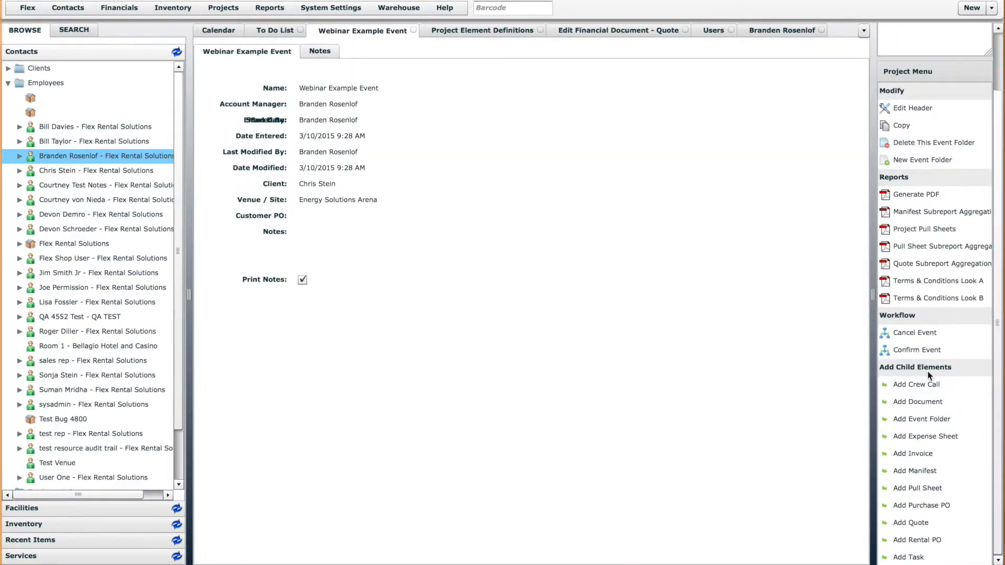
click(914, 522)
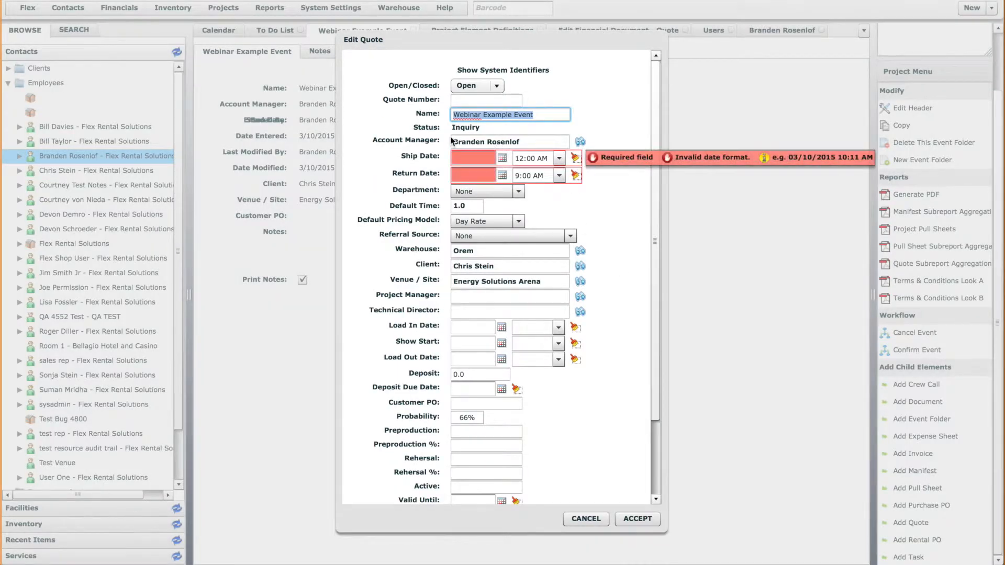
click(530, 142)
click(509, 267)
click(557, 282)
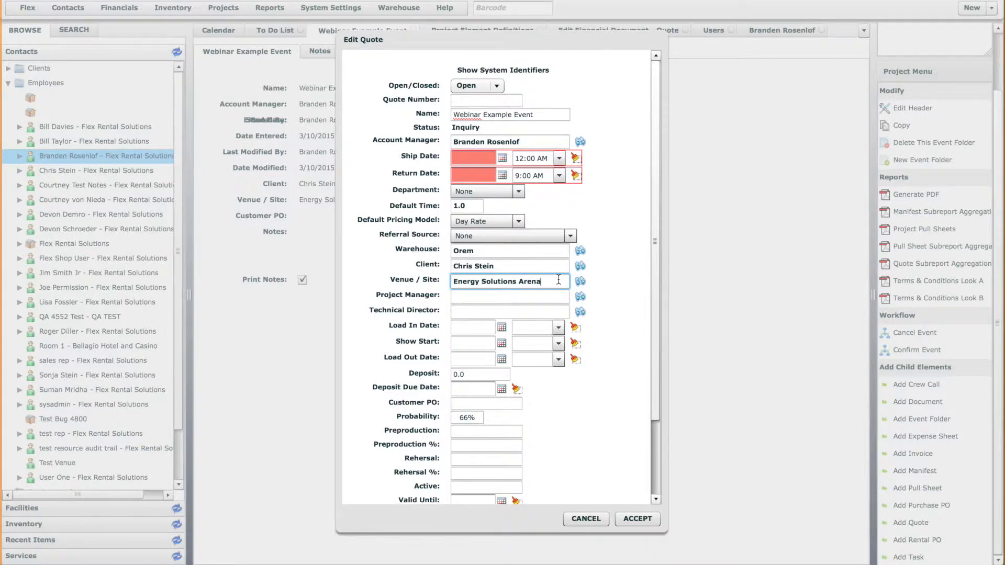
click(577, 516)
Set Inherited to No for the Client and Venue associations and save the Quote definition
click(619, 31)
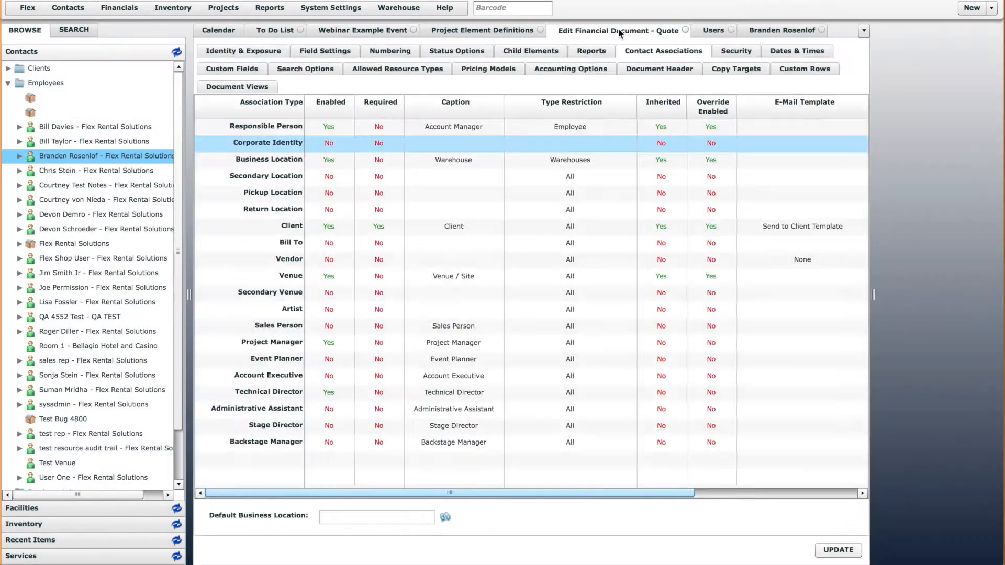
click(666, 227)
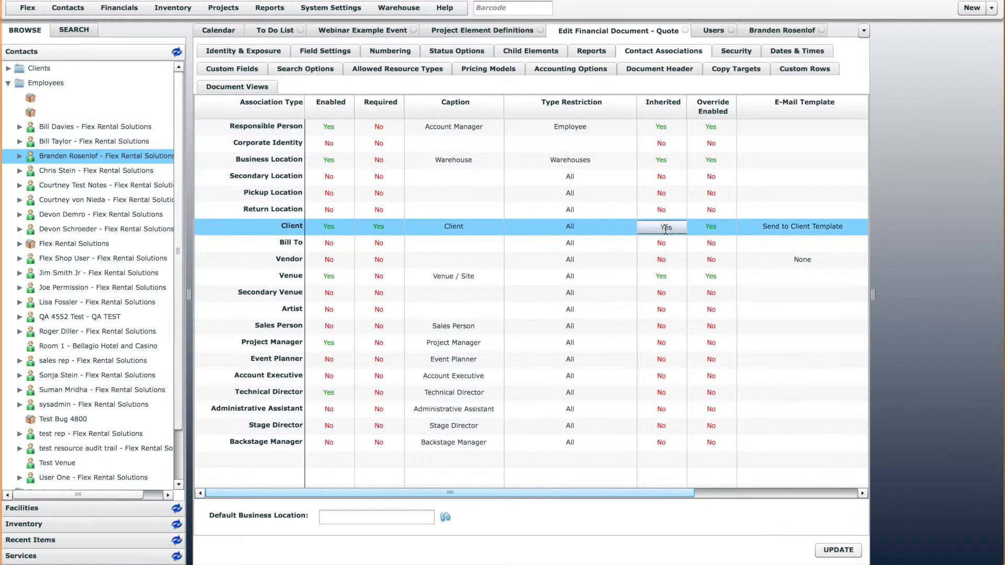
click(675, 228)
click(680, 238)
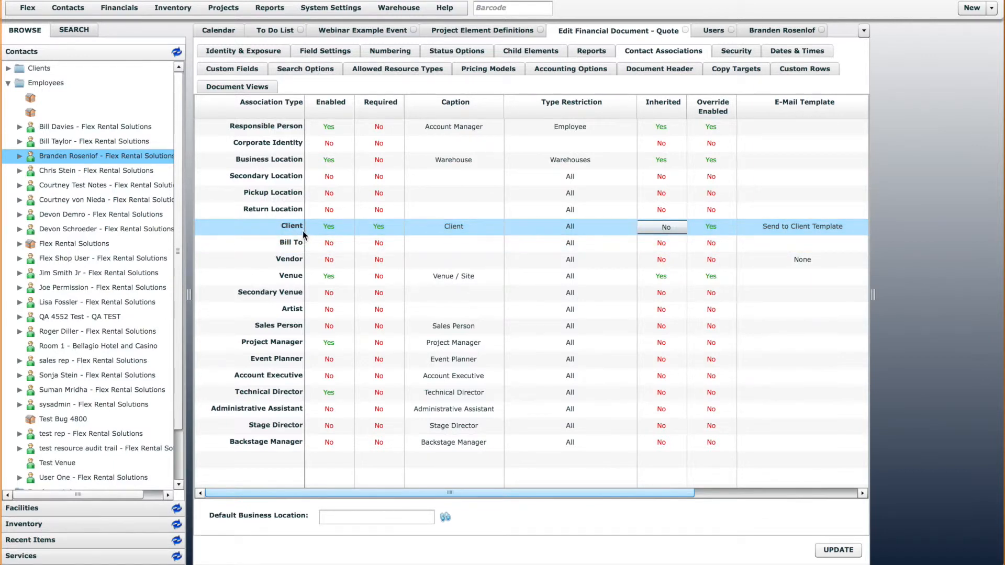
click(673, 282)
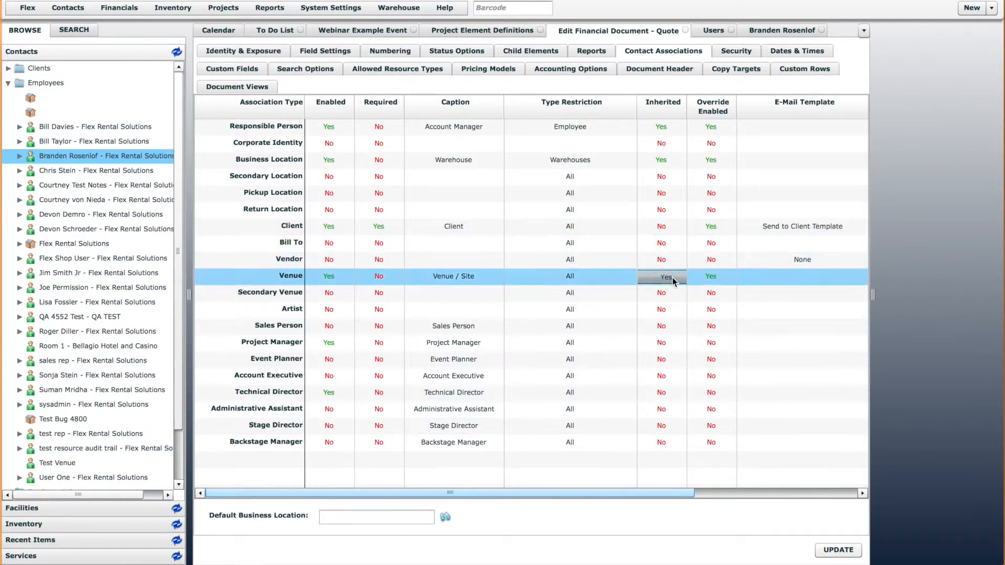
click(673, 278)
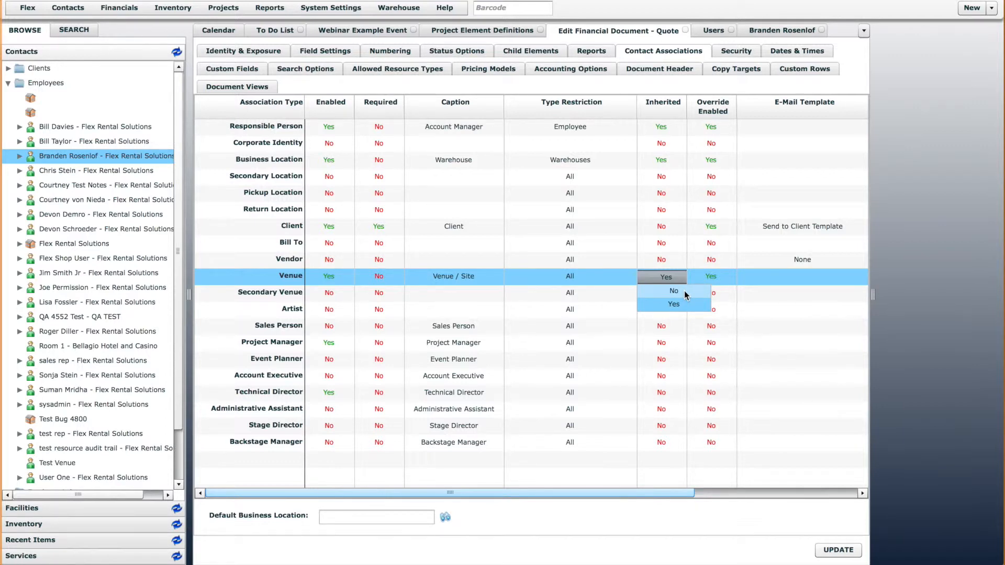
click(690, 290)
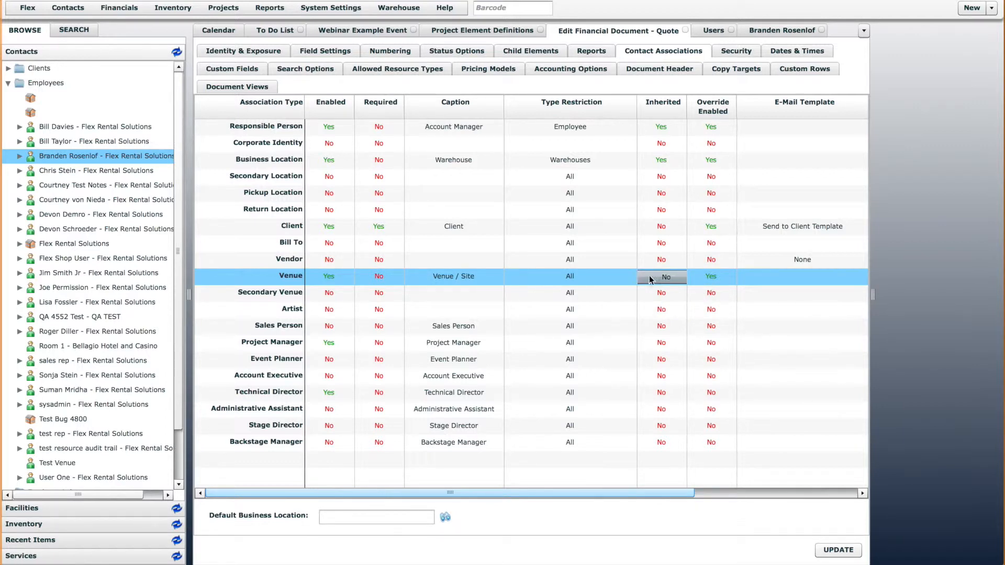
click(282, 280)
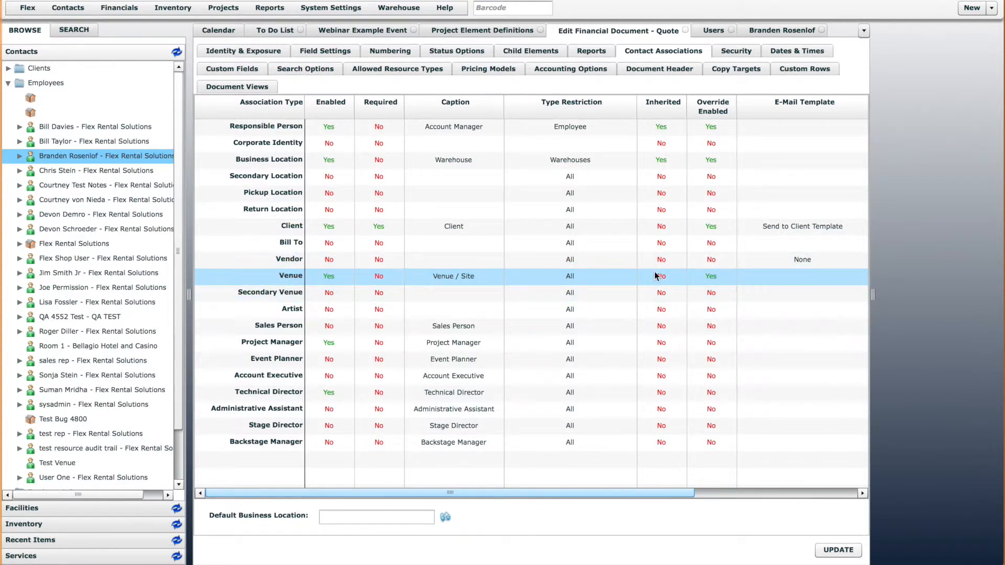
click(856, 554)
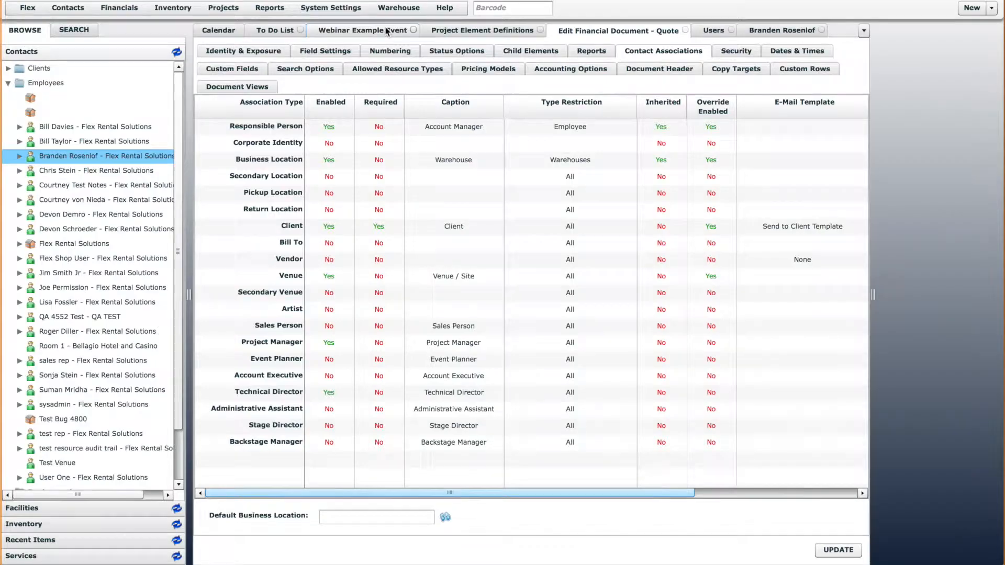
Start another child Quote under Webinar Example Event to check its Client and Venue / Site fields without inheritance, and cancel it
click(390, 32)
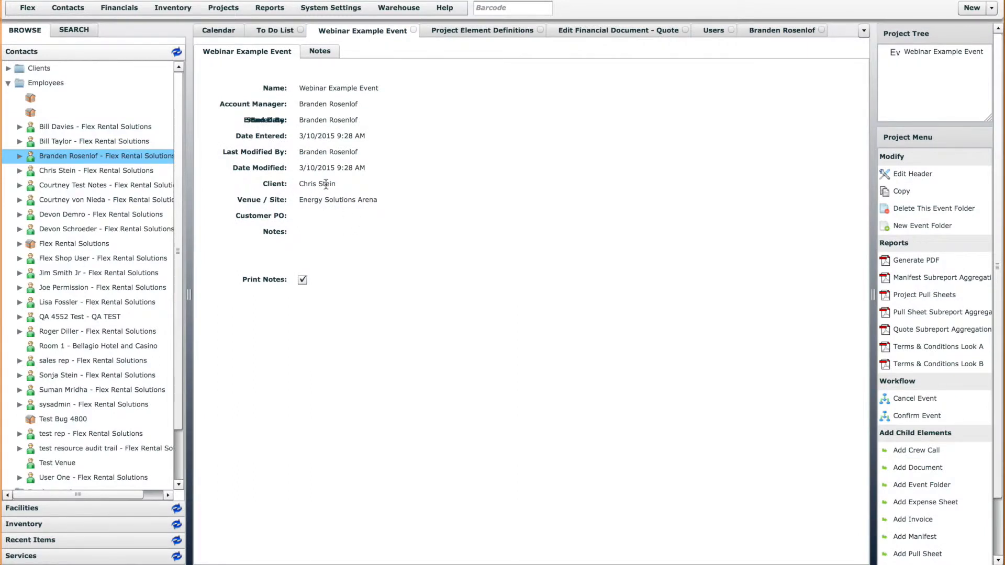
scroll(952, 527, down, 2)
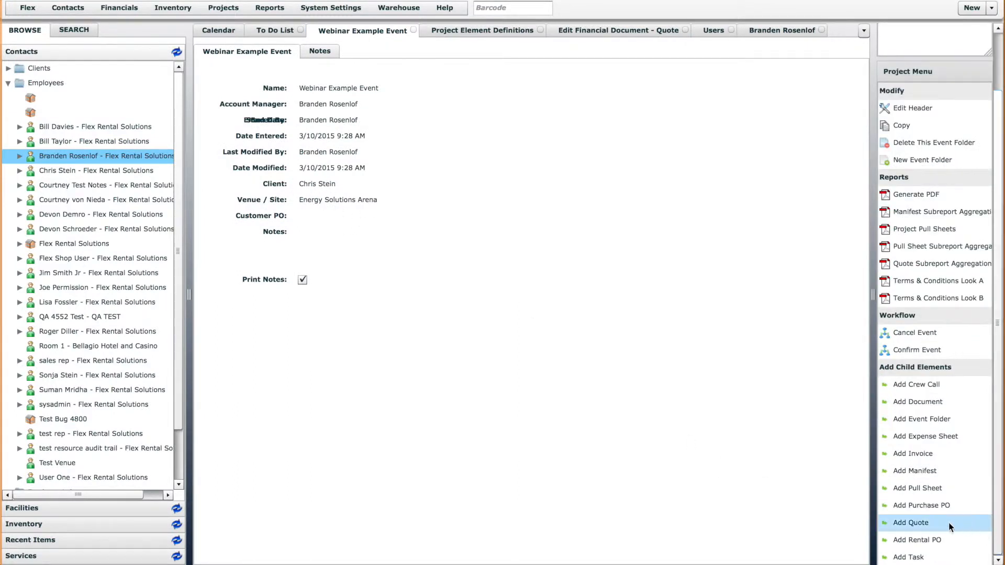
click(925, 523)
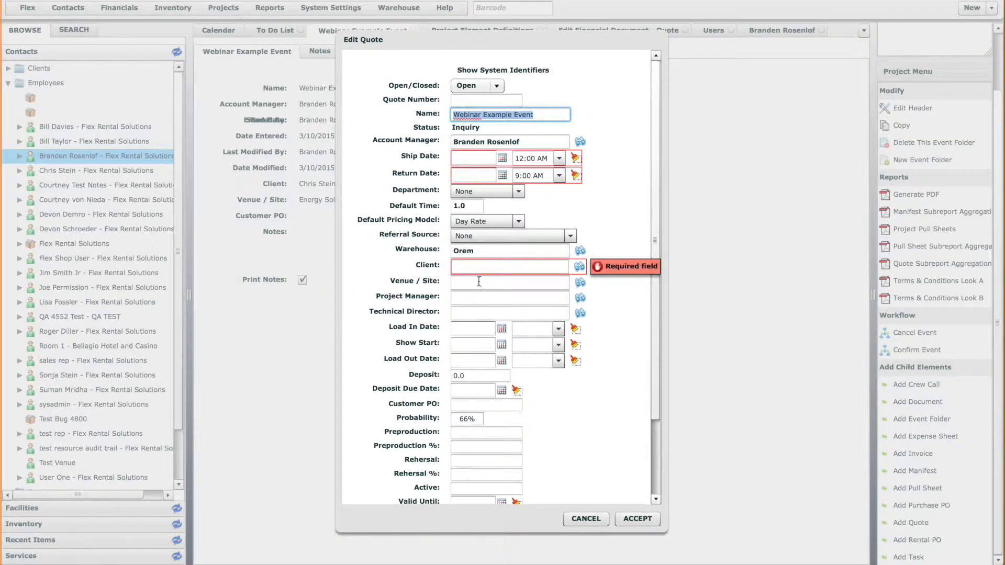
click(479, 286)
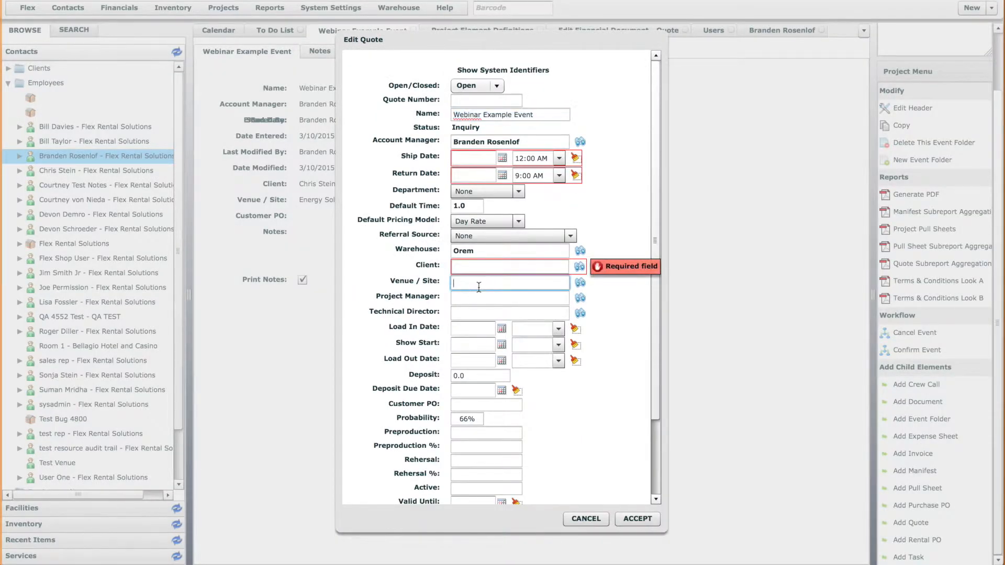
click(577, 269)
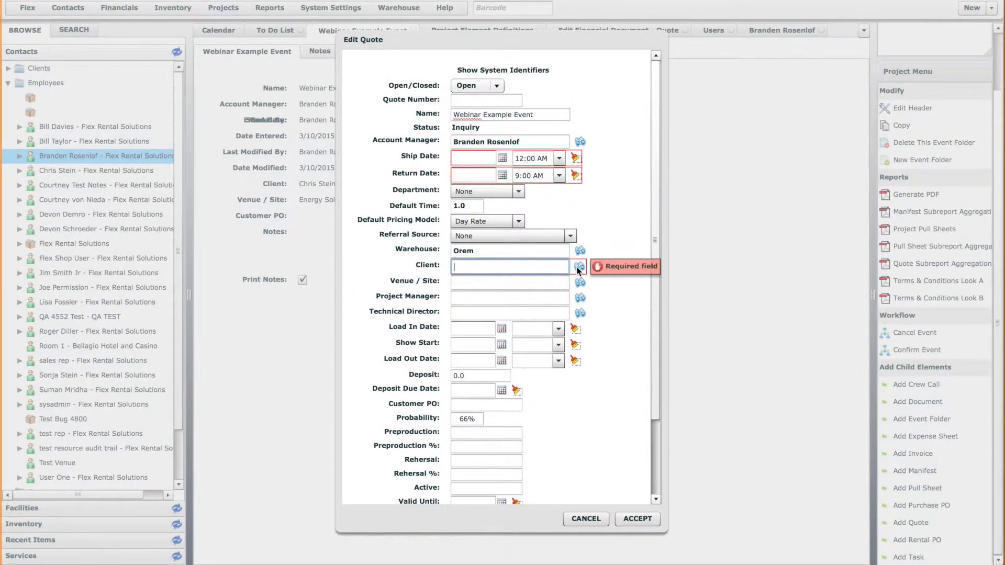
click(578, 268)
click(753, 456)
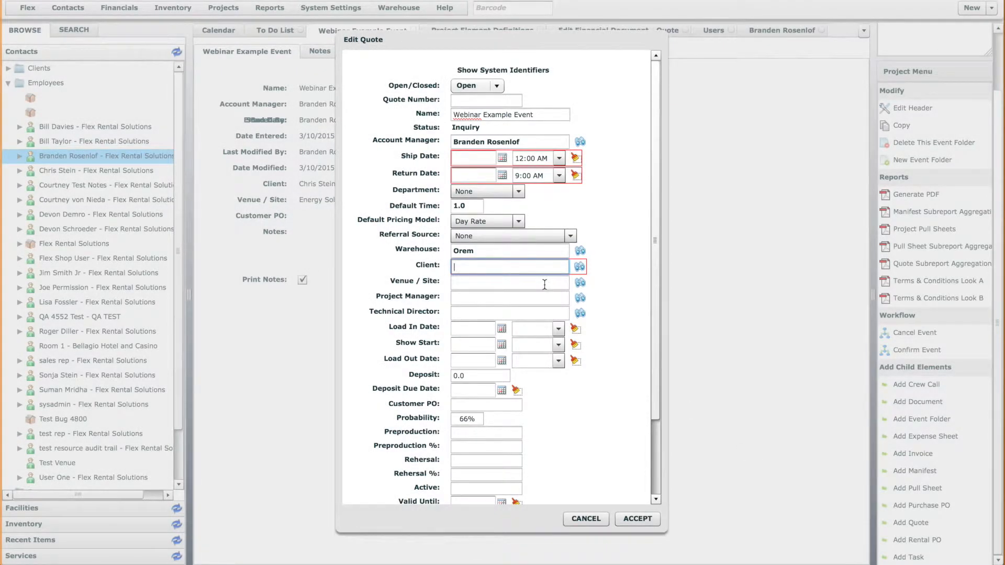
click(598, 517)
Set Inherited back to Yes for the Client and Venue associations and save the Quote definition
click(653, 30)
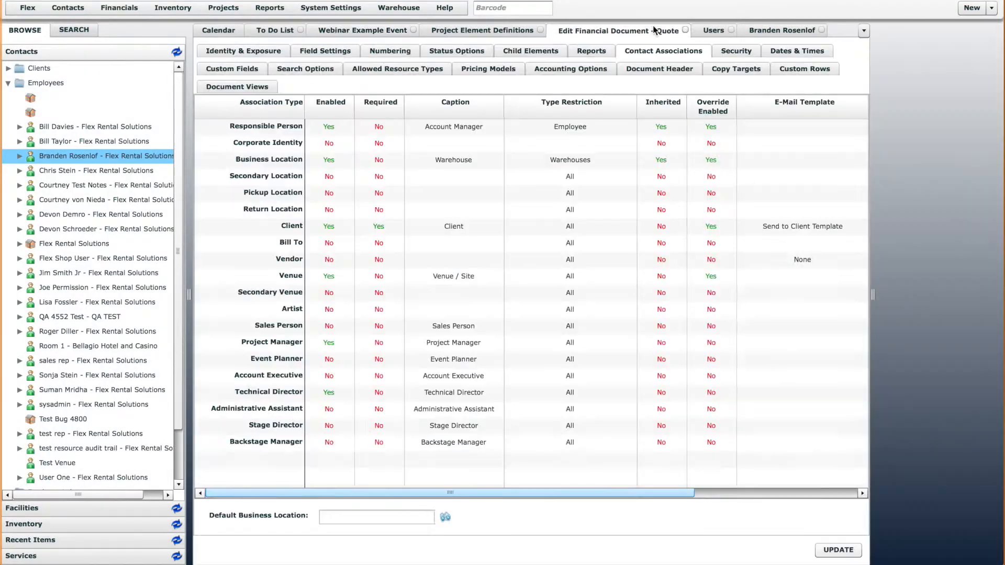
click(665, 226)
click(674, 254)
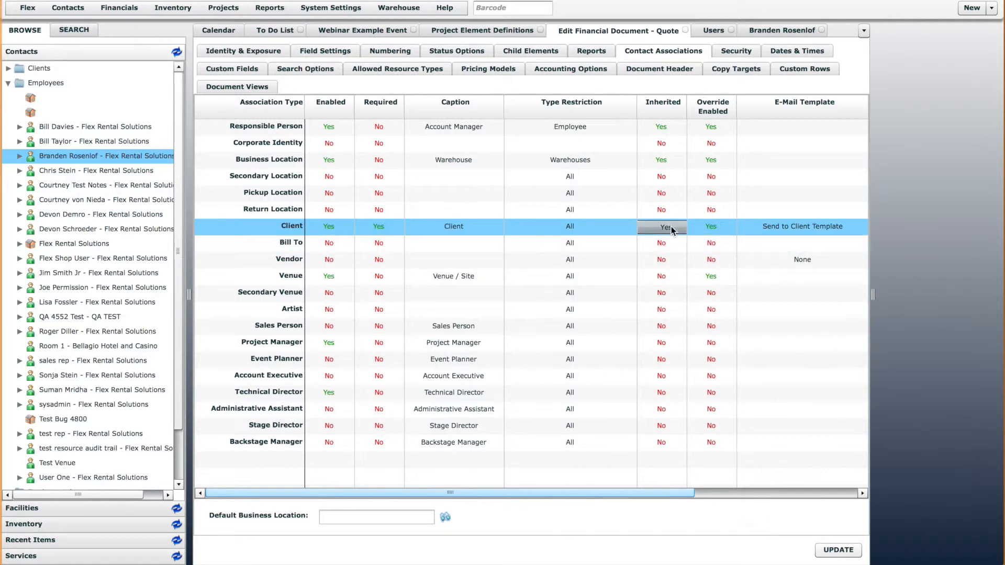
click(678, 277)
click(675, 300)
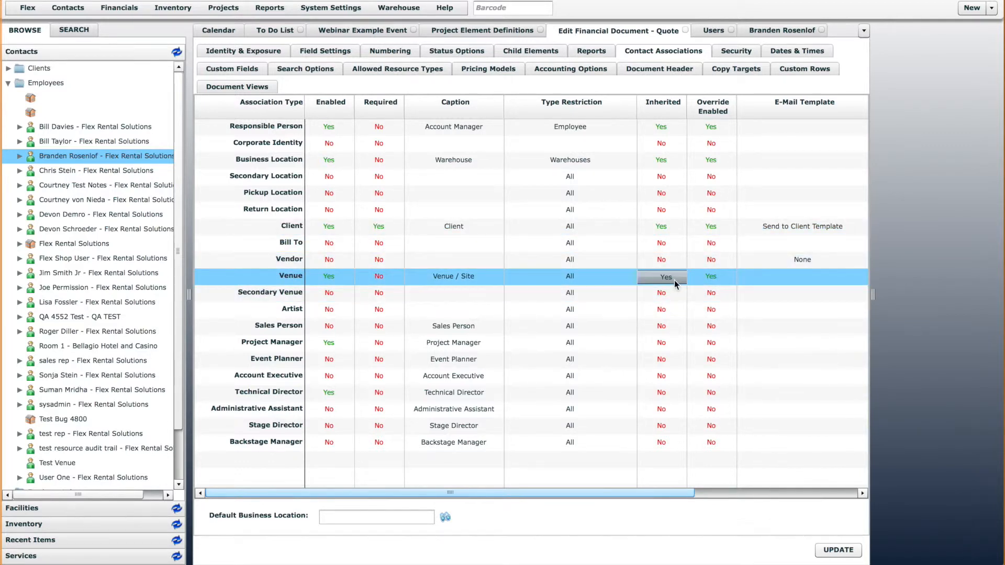
click(838, 549)
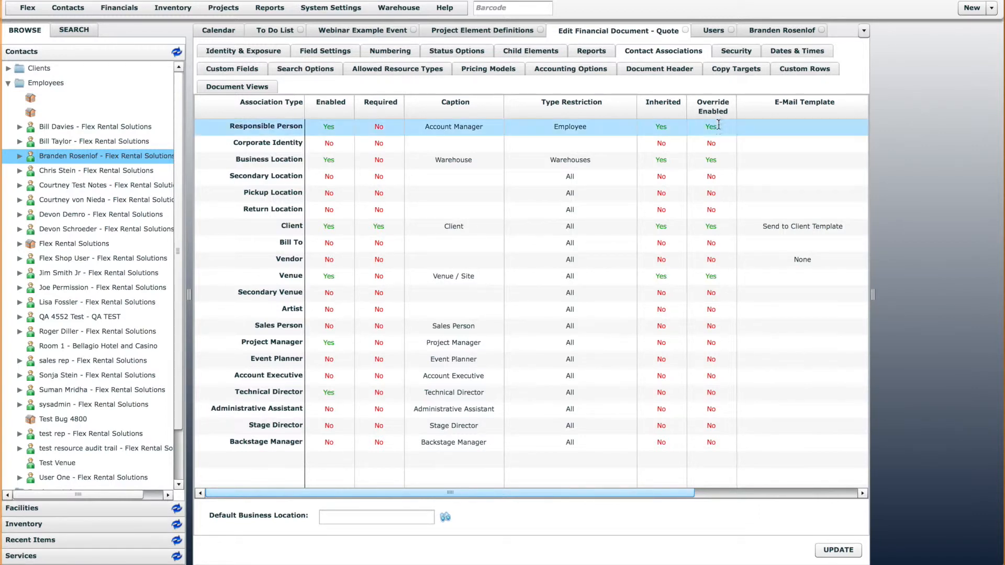
Set Override Enabled to No for the Client and Venue associations of the Quote definition
click(715, 226)
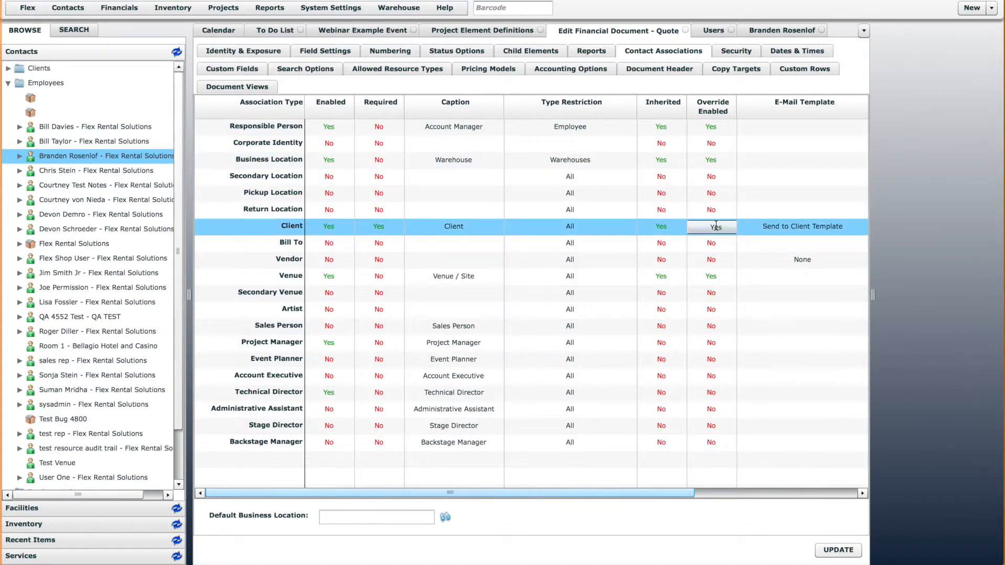
click(717, 227)
click(731, 240)
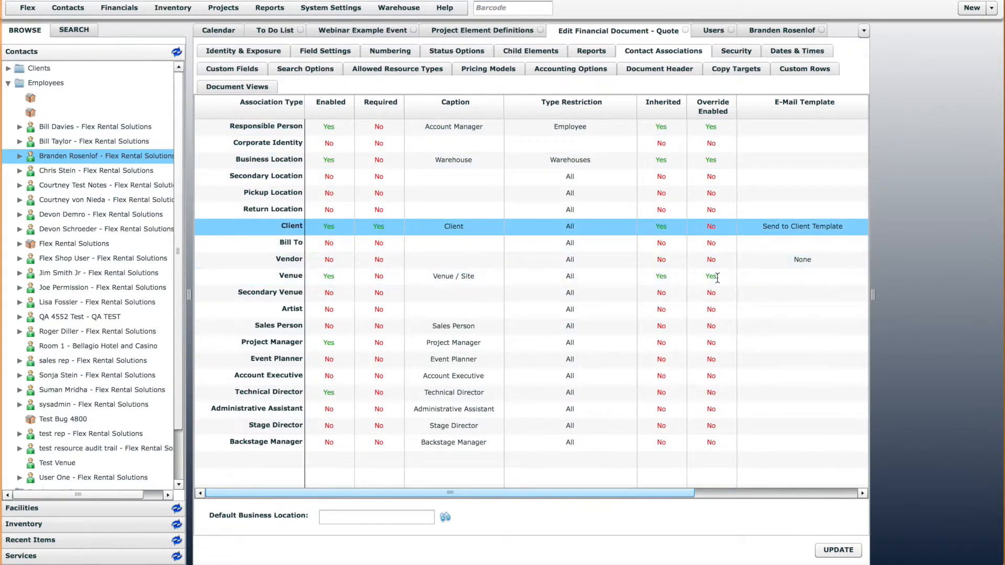
click(716, 278)
click(716, 278)
click(726, 290)
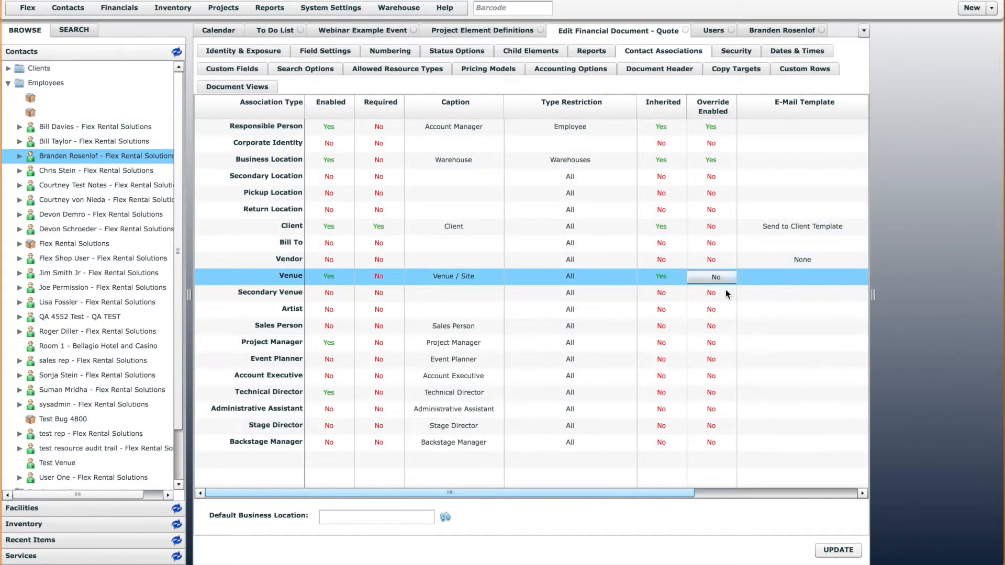
Set Override Enabled to No for the Business Location and Responsible Person associations and save the Quote definition
click(718, 161)
click(718, 161)
click(723, 189)
click(721, 128)
click(721, 127)
click(754, 142)
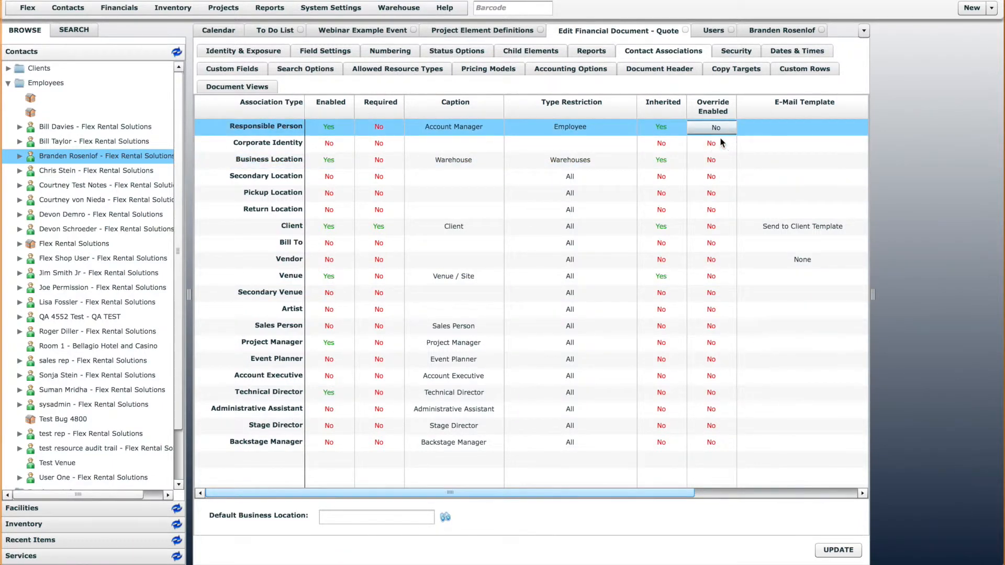
click(840, 551)
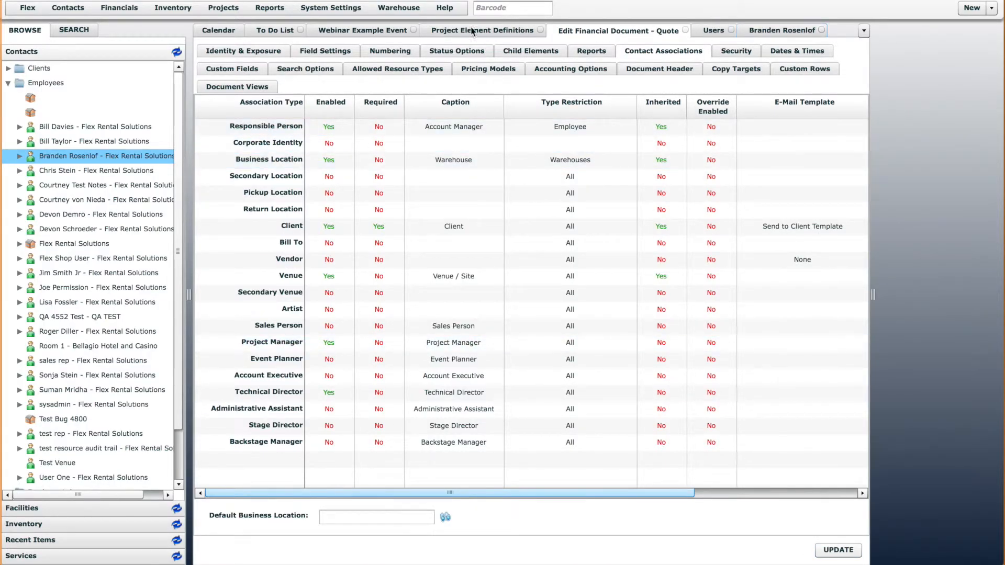
Start a child Quote under Webinar Example Event and check the inheritance indicators on its Account Manager, Warehouse and Client fields
click(372, 30)
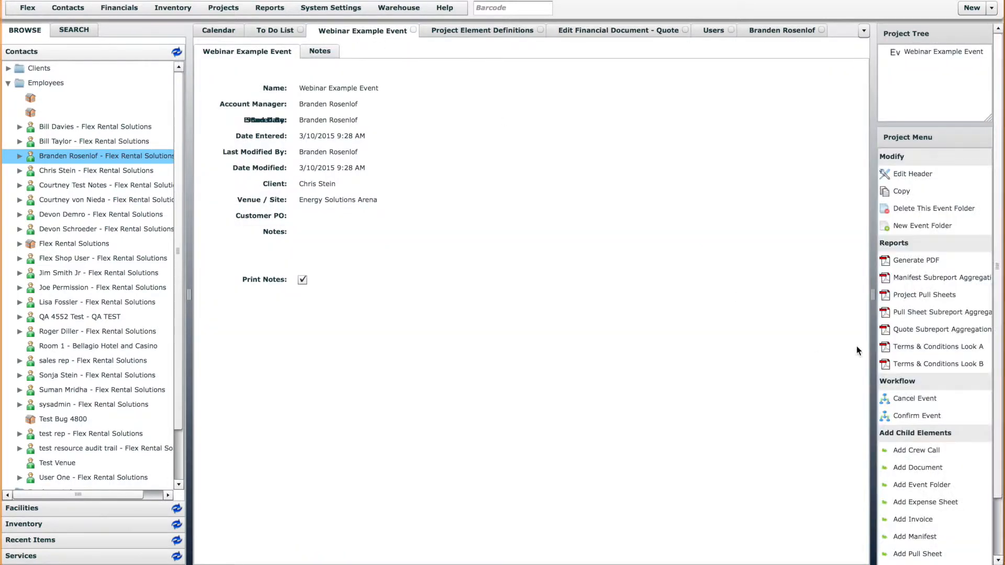
scroll(922, 537, down, 3)
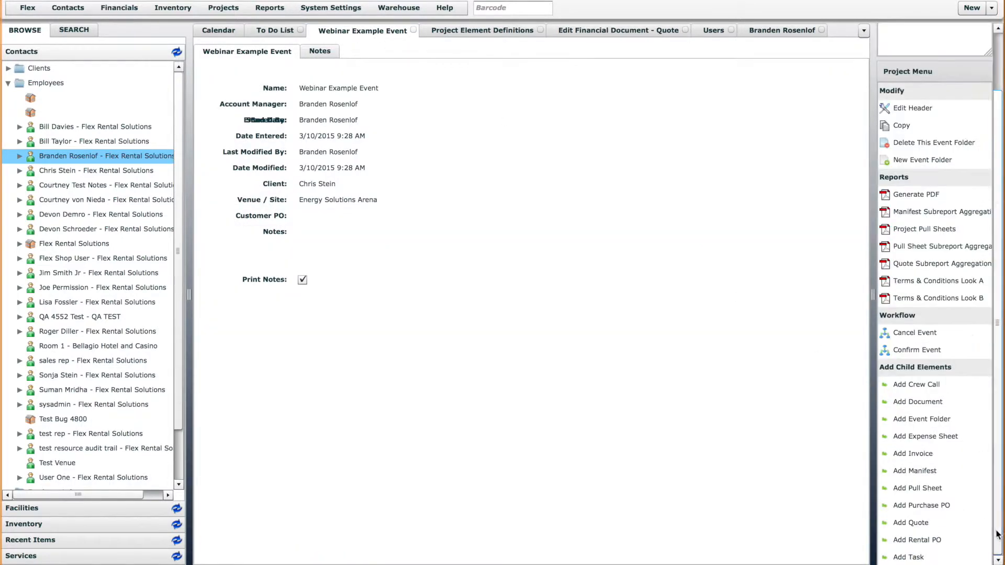
click(911, 523)
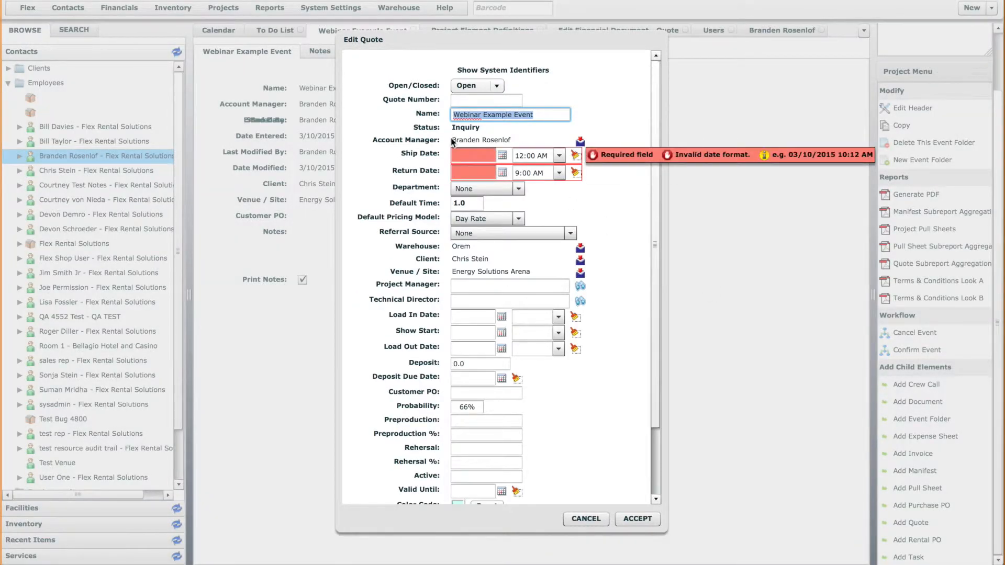
click(515, 139)
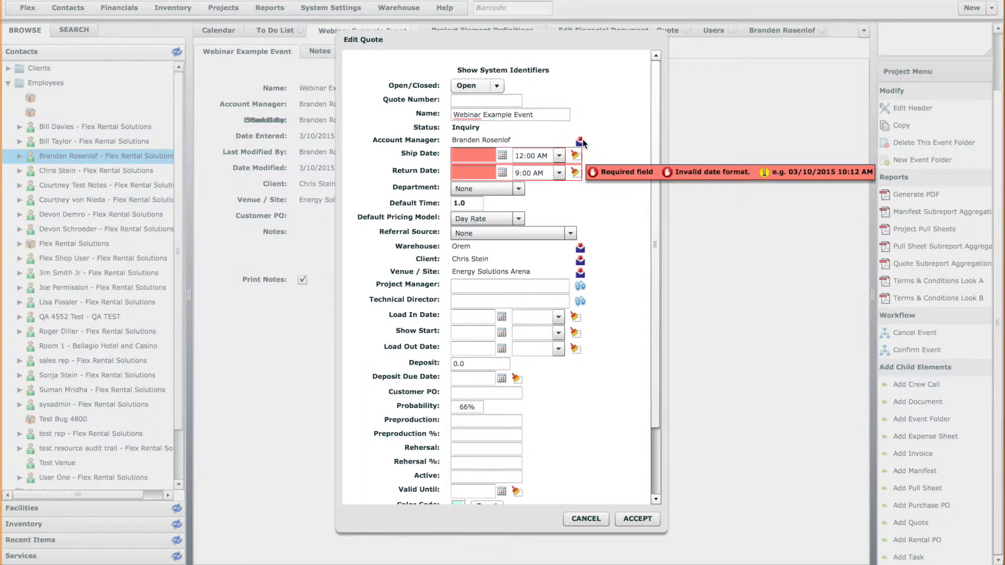
mouse_move(583, 143)
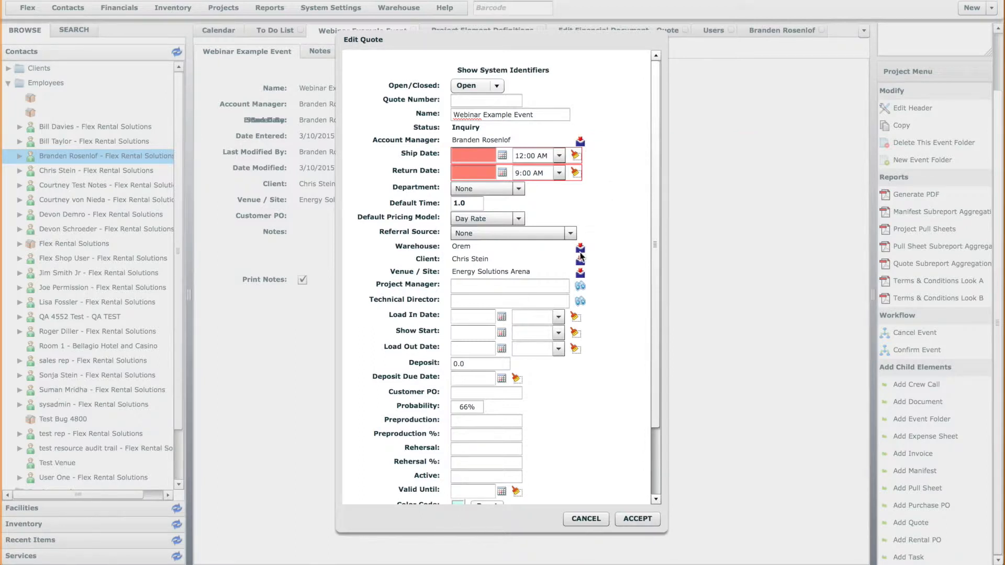
mouse_move(582, 248)
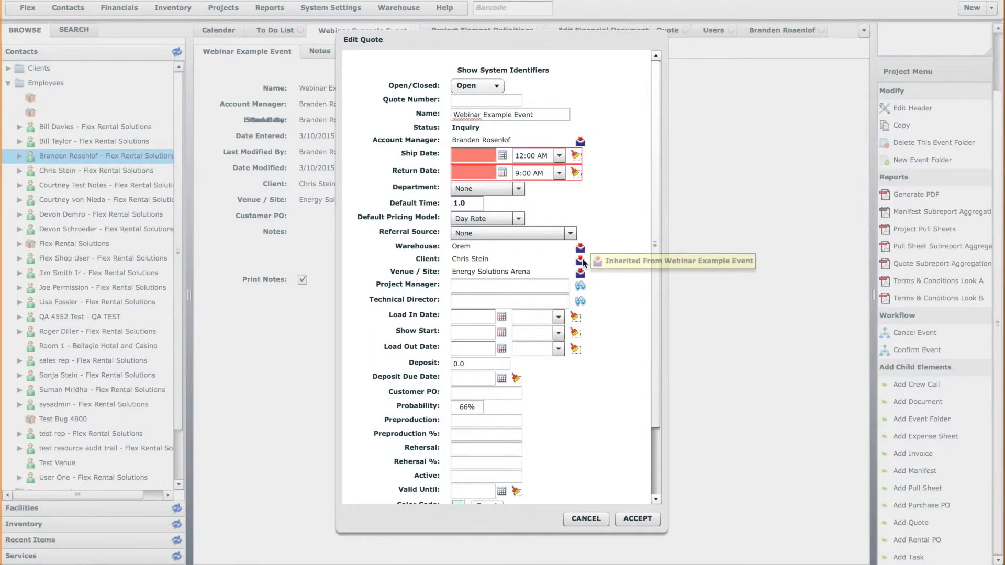
Set the child Quote's Ship Date to 03/11/2015 and Return Date to 03/12/2015, and create it
click(502, 155)
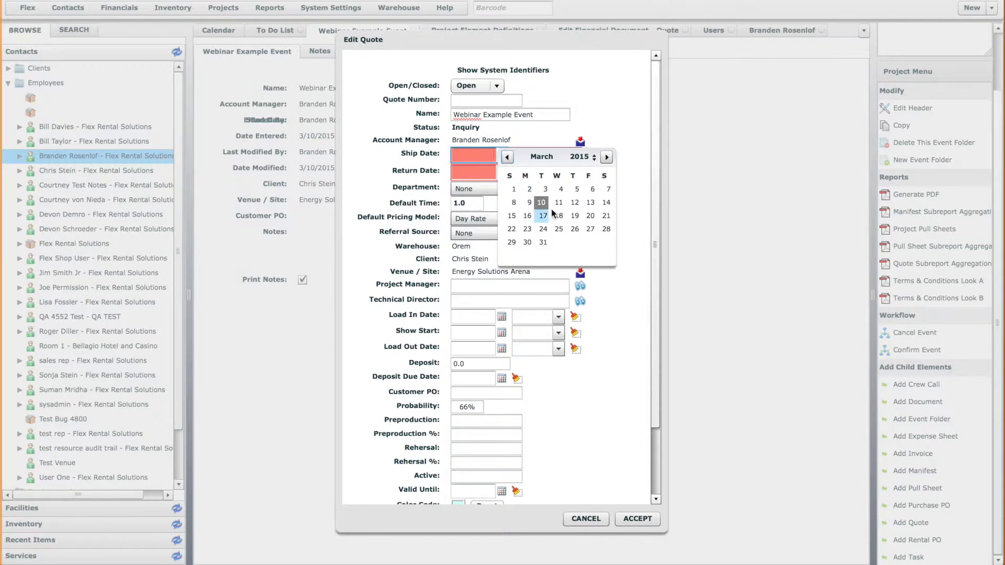
click(553, 203)
click(502, 171)
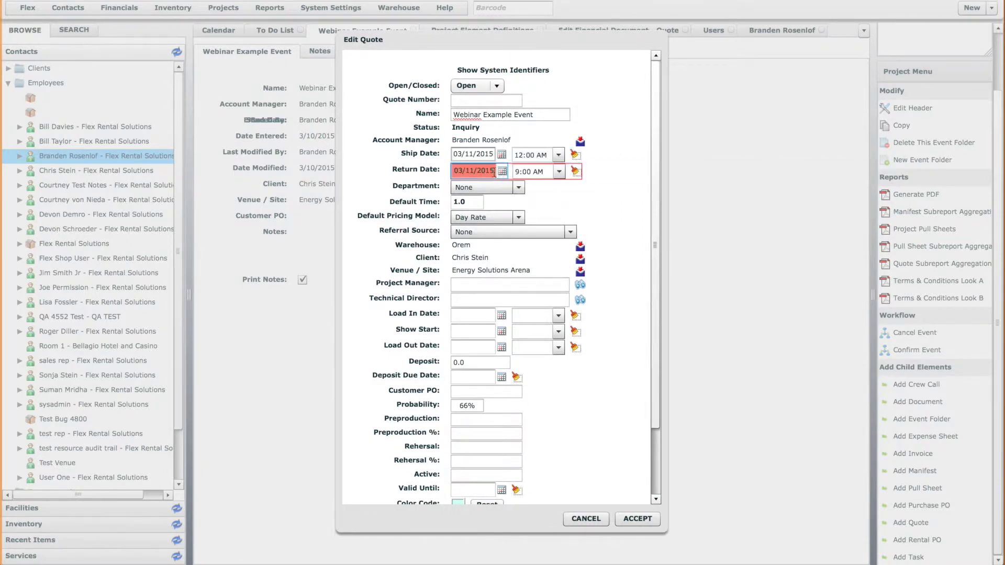
click(575, 218)
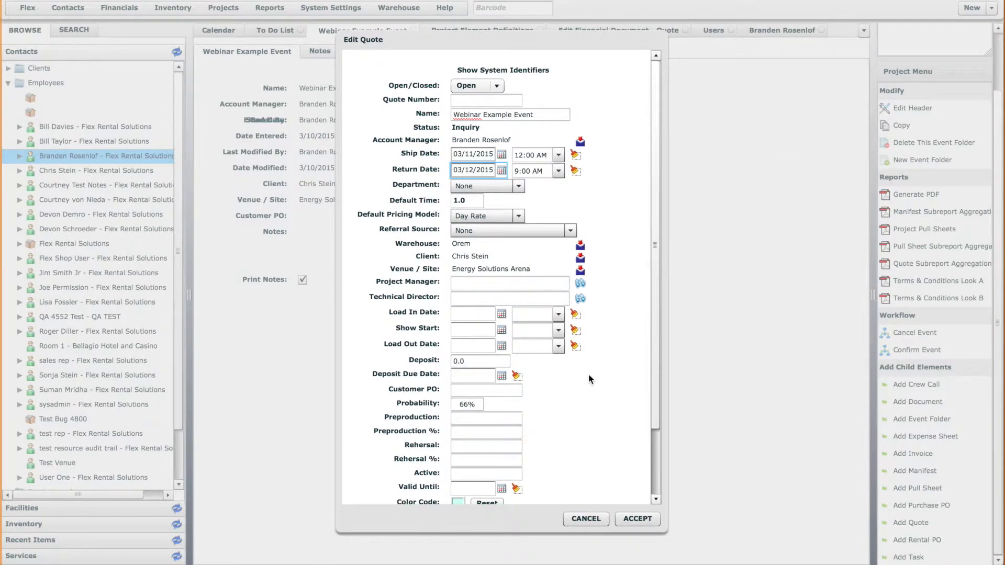
click(639, 519)
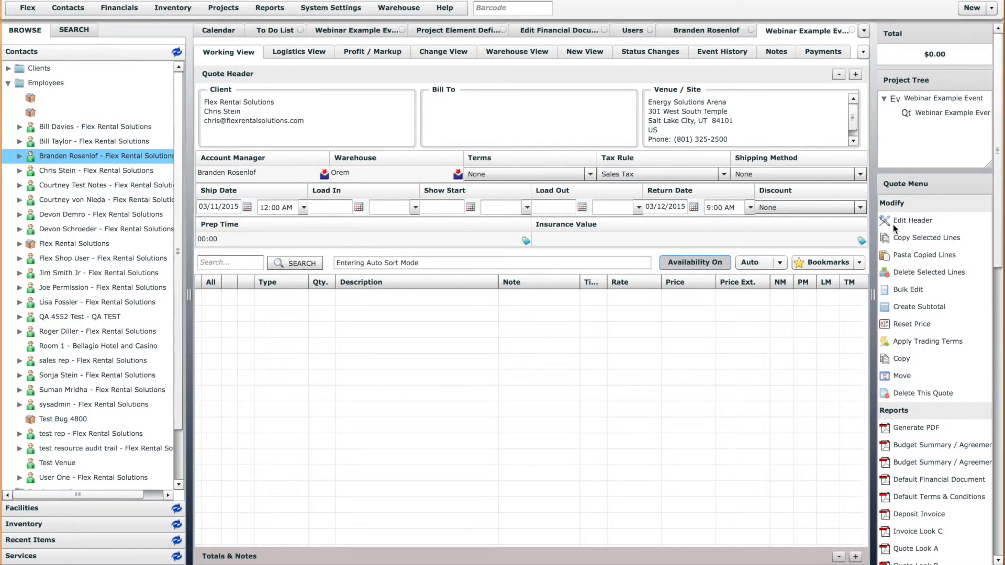
Check the inherited contact fields in the new Quote's header without changing them, and close the Quote
click(921, 222)
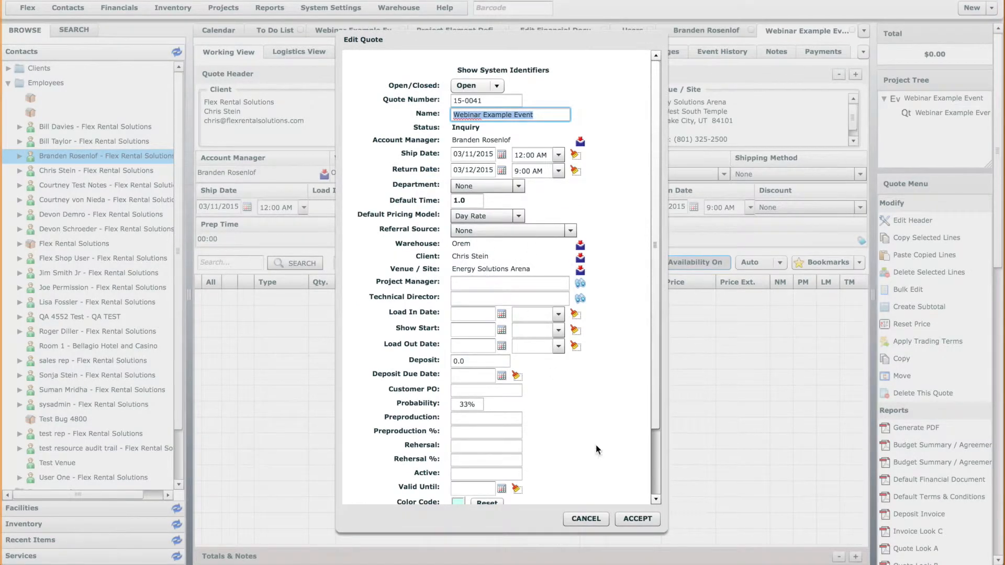
click(601, 521)
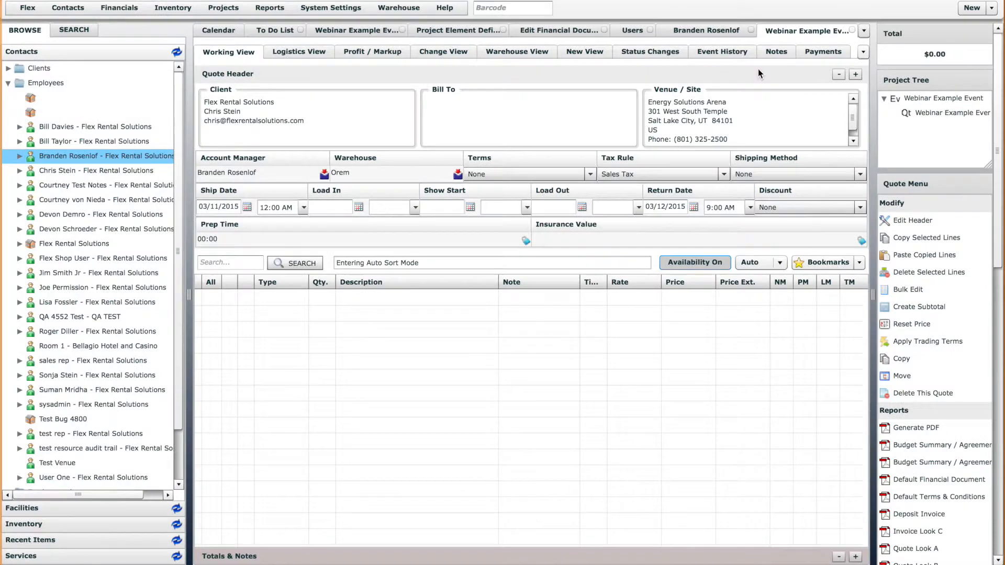
click(853, 30)
Set Override Enabled back to Yes for the Responsible Person and Business Location associations of the Quote definition
click(624, 32)
click(713, 127)
click(716, 128)
click(723, 155)
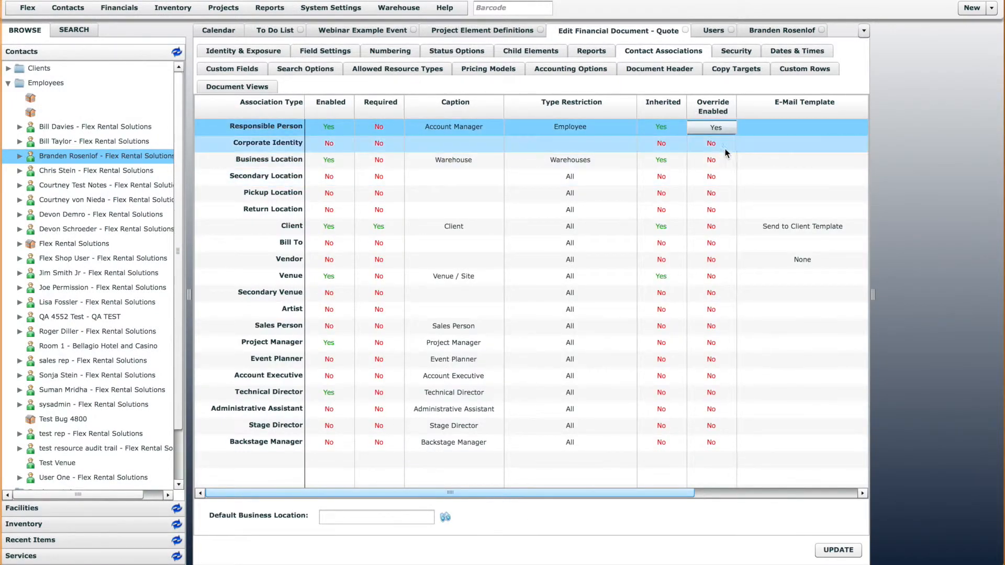
click(719, 161)
click(719, 161)
click(738, 188)
Set Override Enabled back to Yes for the Client and Venue associations and save the Quote definition
click(714, 228)
click(714, 228)
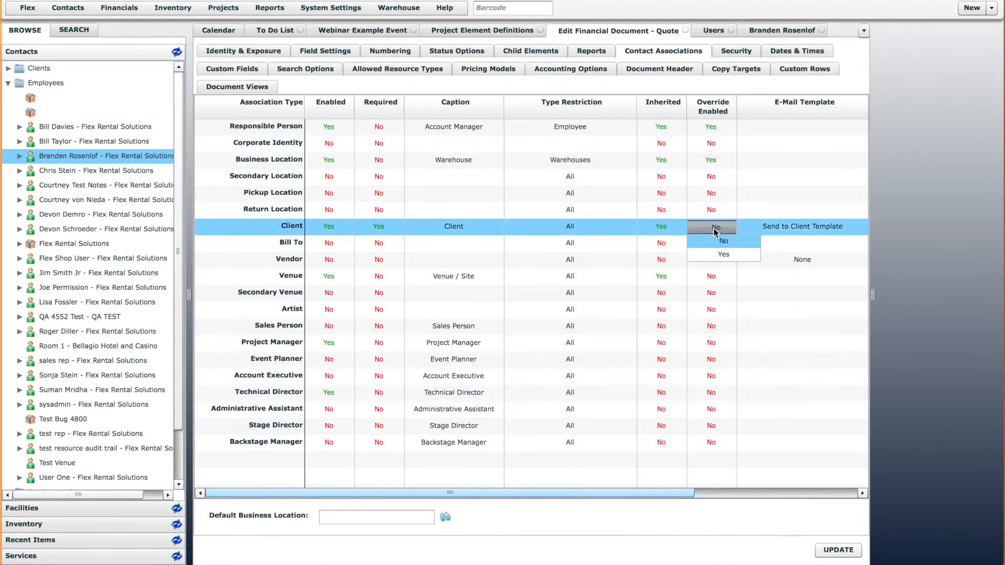
click(734, 256)
click(713, 277)
click(720, 278)
click(728, 304)
click(837, 549)
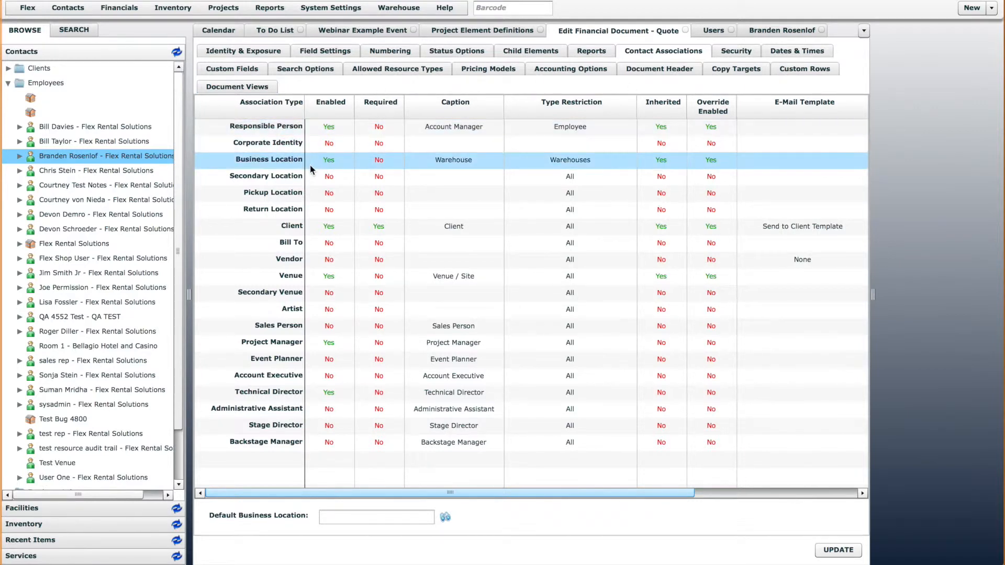
Review the Header Block Columns of the Quote's Working View document view and cancel without changes
click(247, 85)
double_click(275, 147)
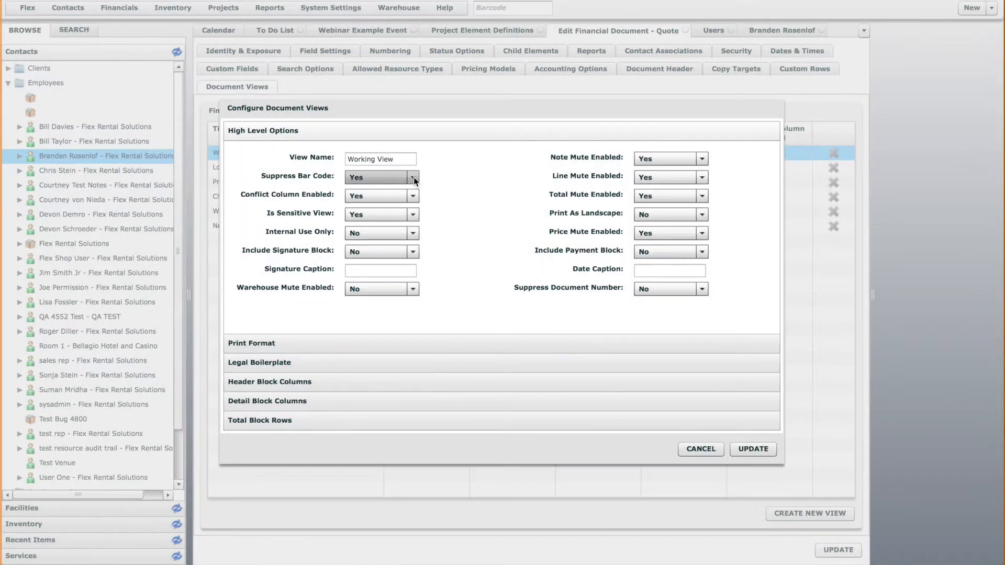
click(376, 382)
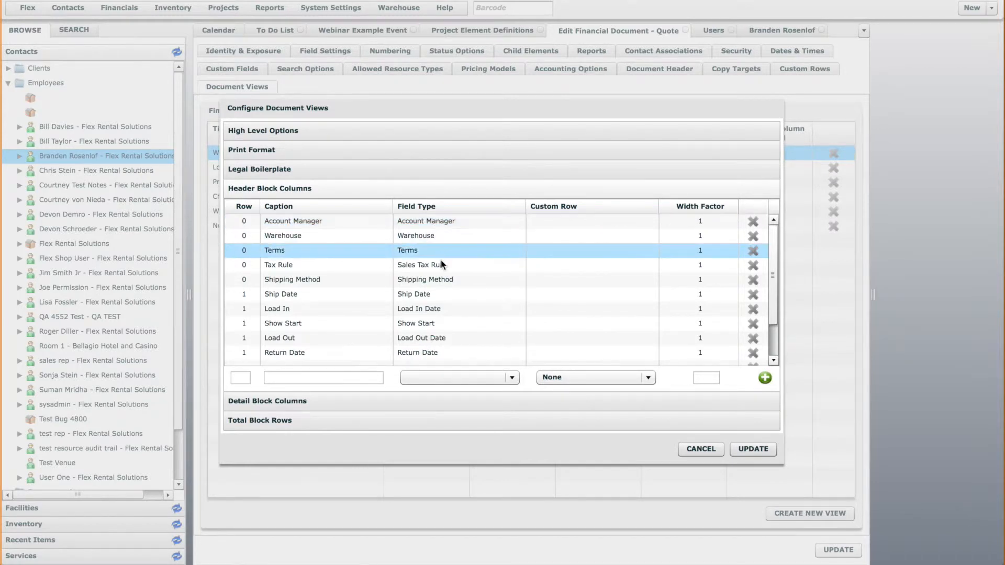
drag(774, 307, 758, 258)
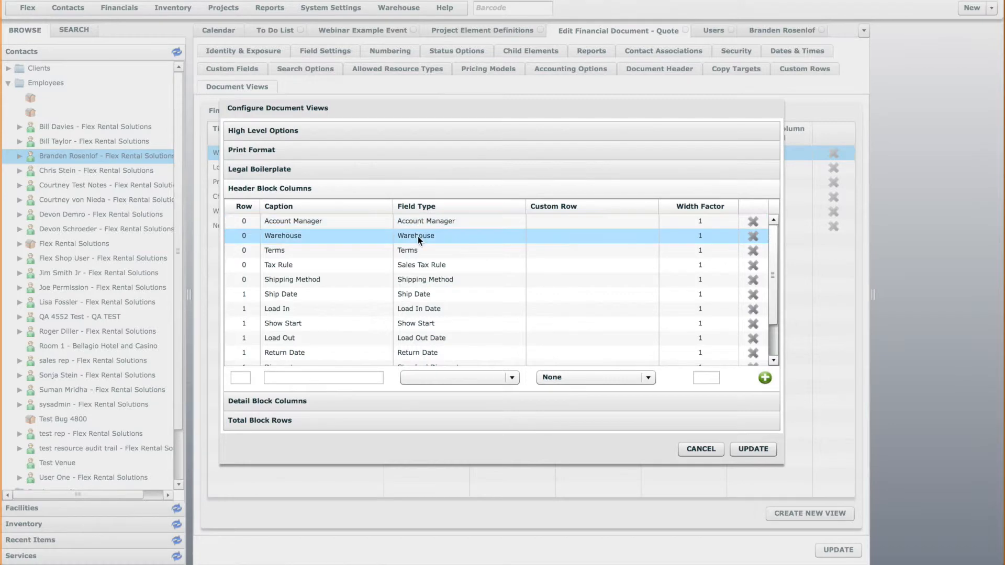
click(702, 448)
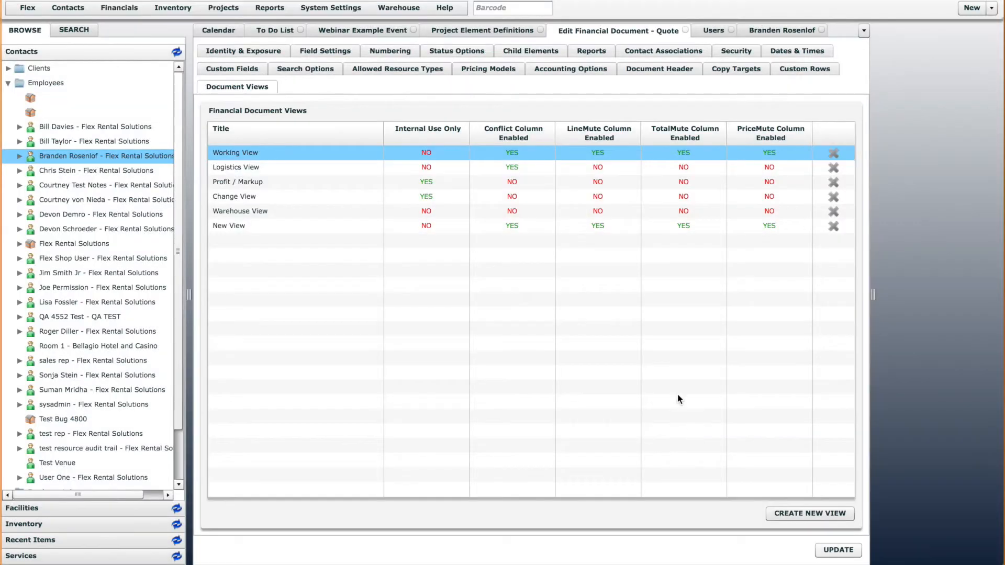
Set Enabled to Yes for the Bill To contact association of the Quote definition
click(677, 52)
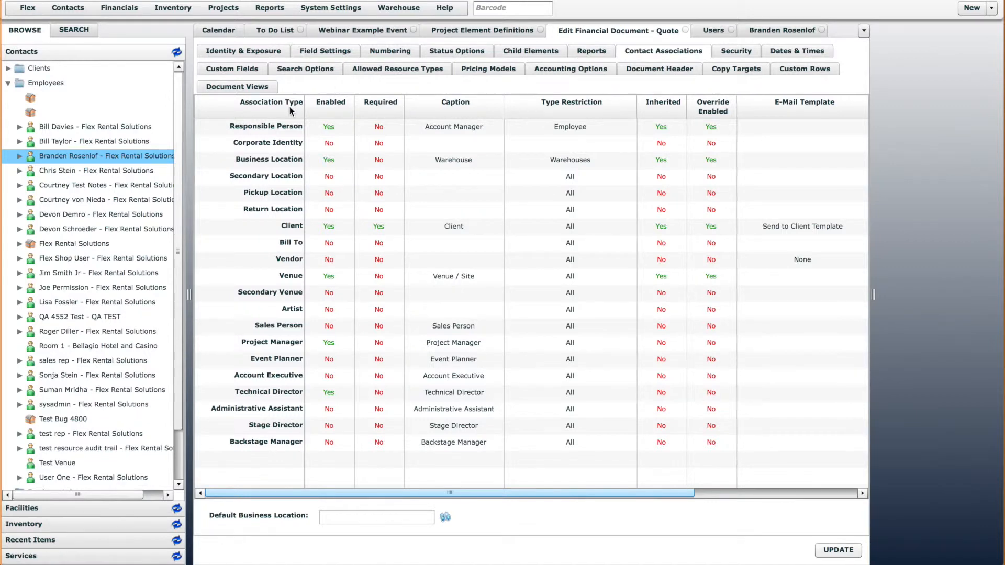
click(330, 242)
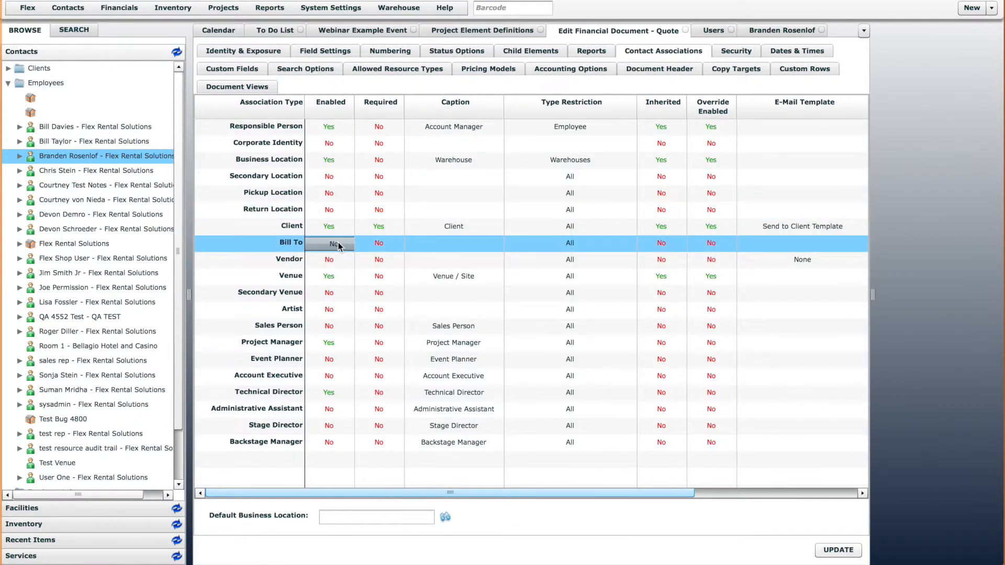
click(339, 245)
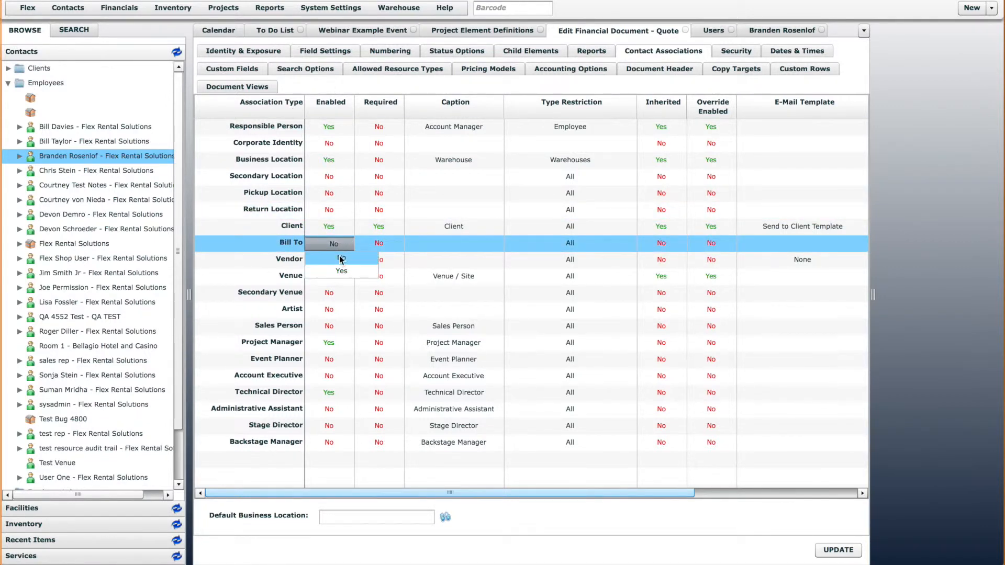
click(283, 245)
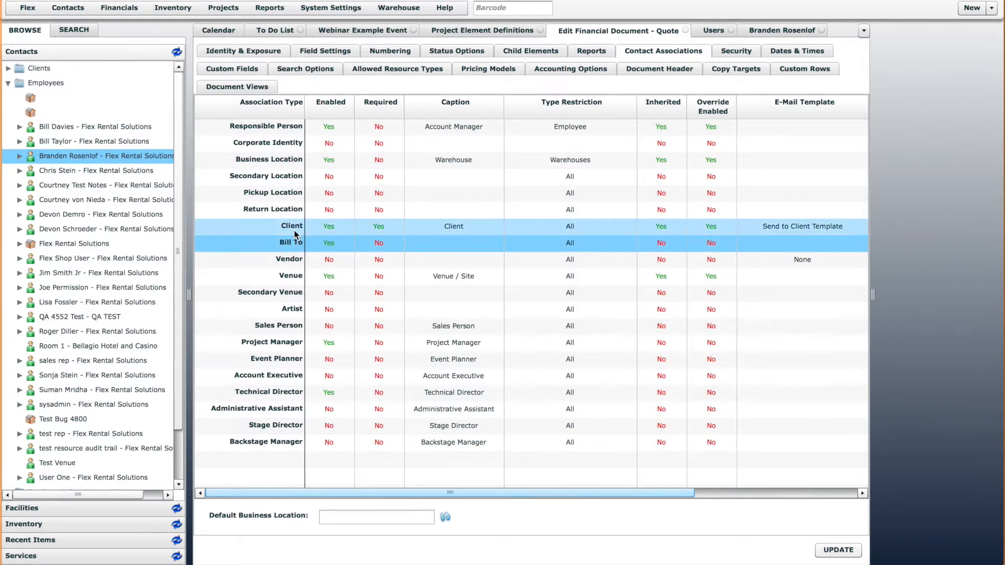
click(292, 231)
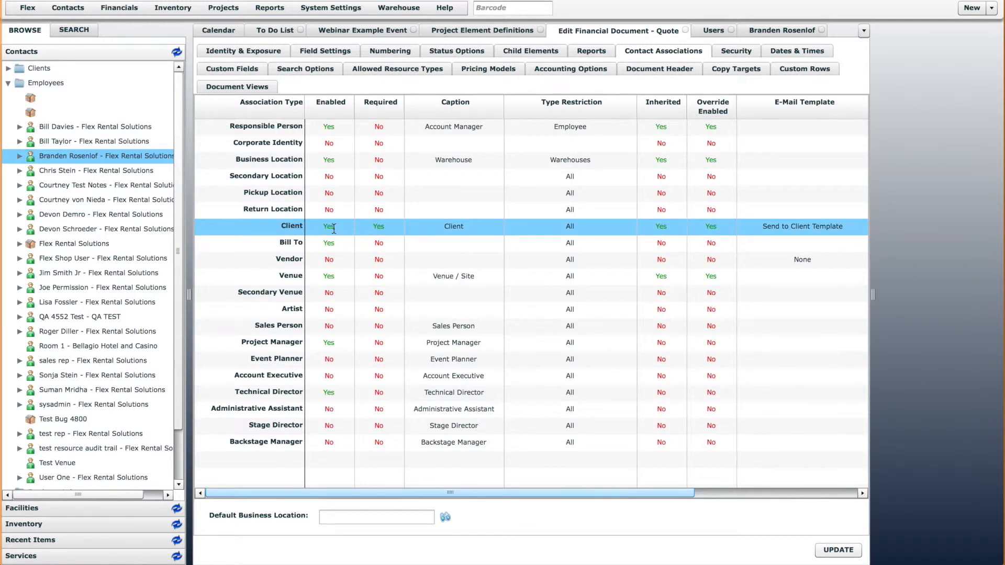
click(289, 246)
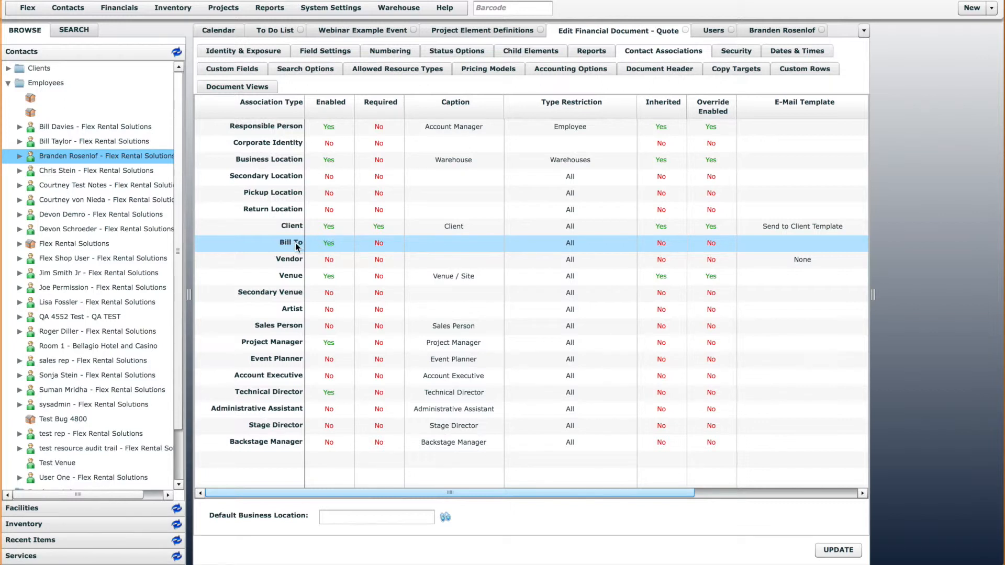
click(320, 244)
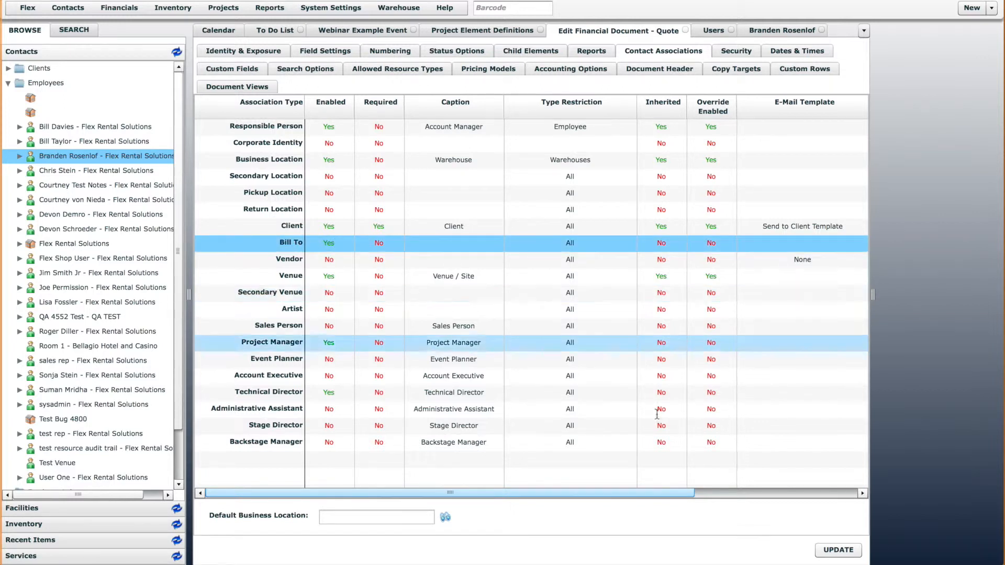
Give the Bill To association the caption "Bill To" and save the Quote definition
click(855, 553)
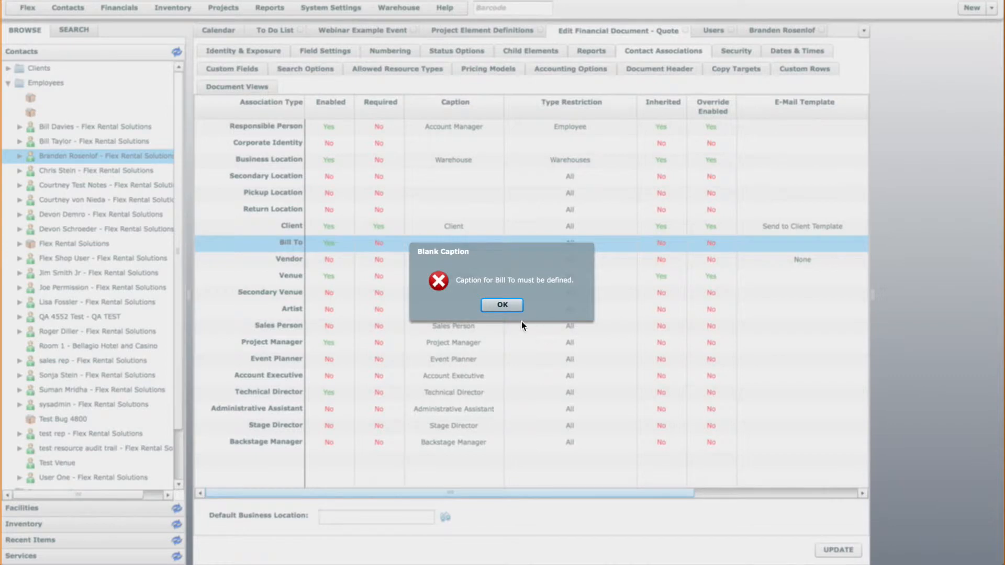
click(502, 305)
click(457, 243)
text(Bill To)
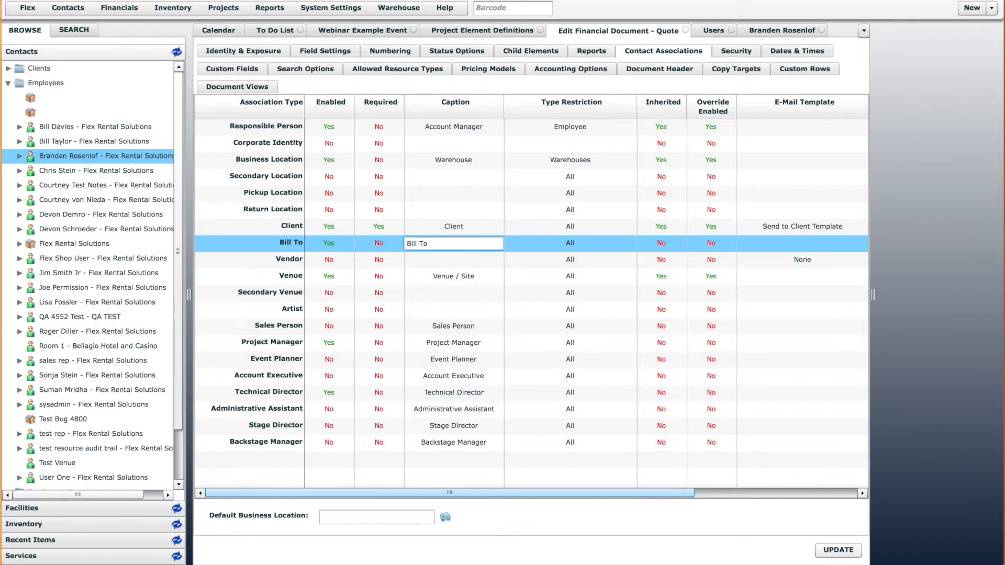
click(822, 551)
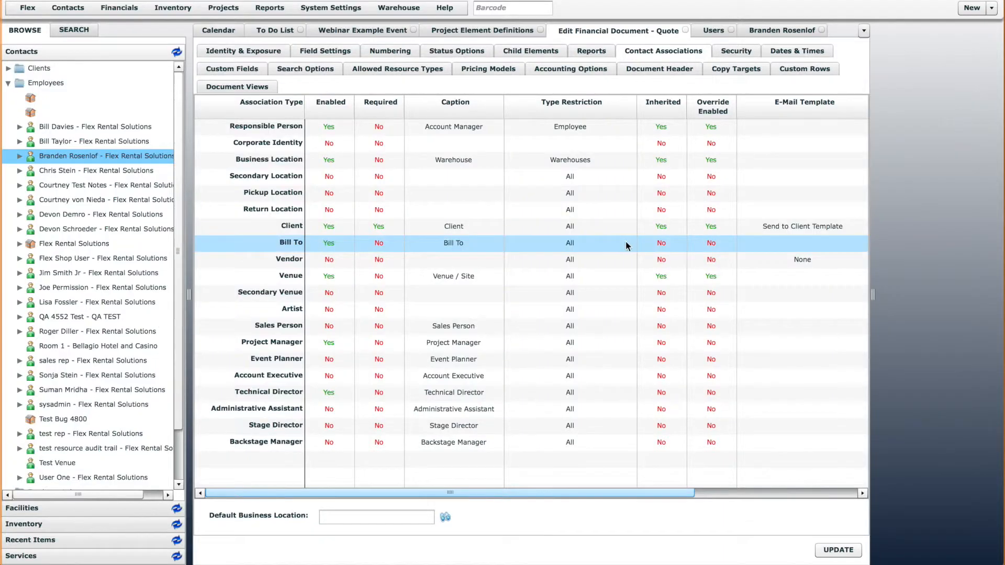
Start a new quote to check its Bill To field and cancel without creating it
click(972, 8)
click(892, 218)
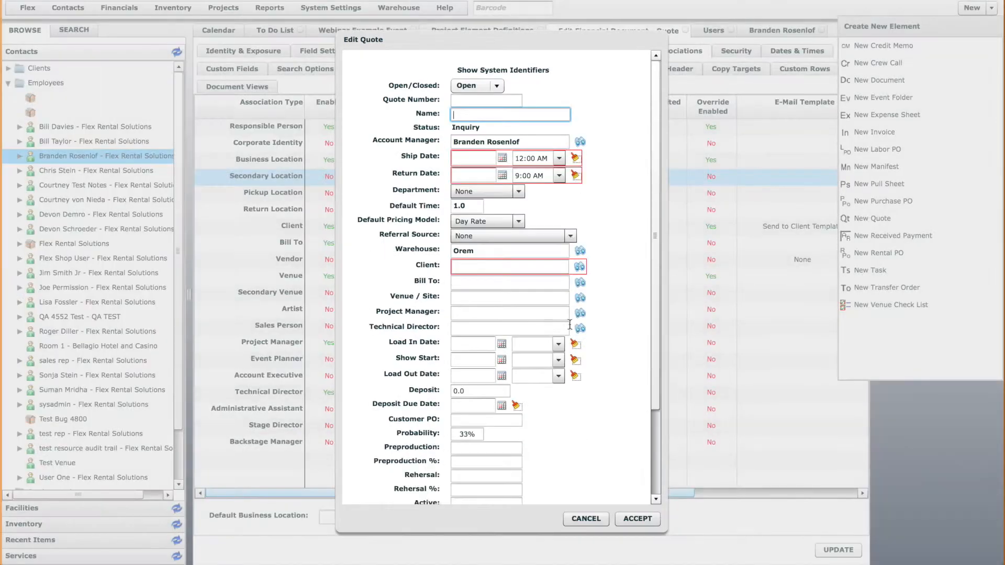
click(482, 283)
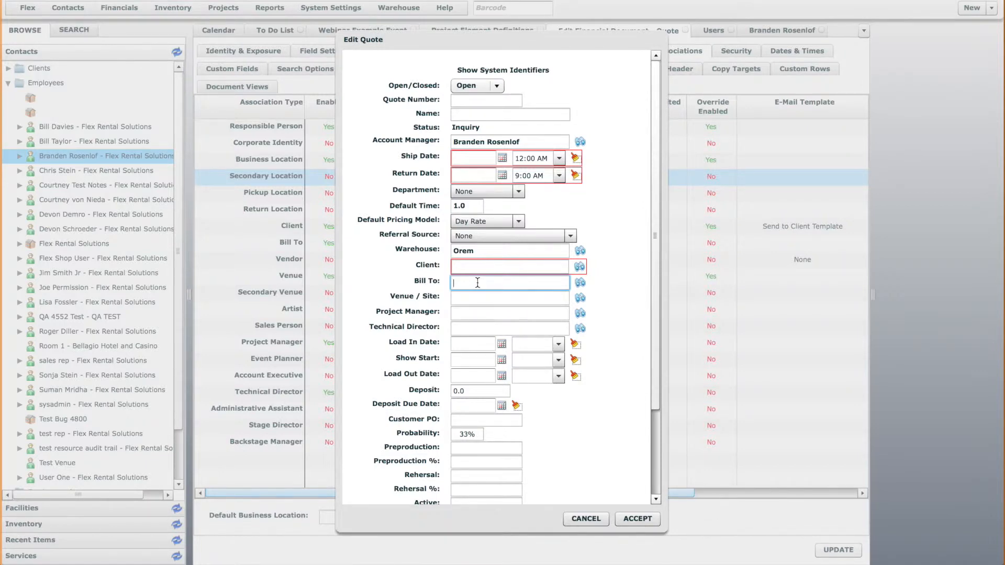
click(586, 518)
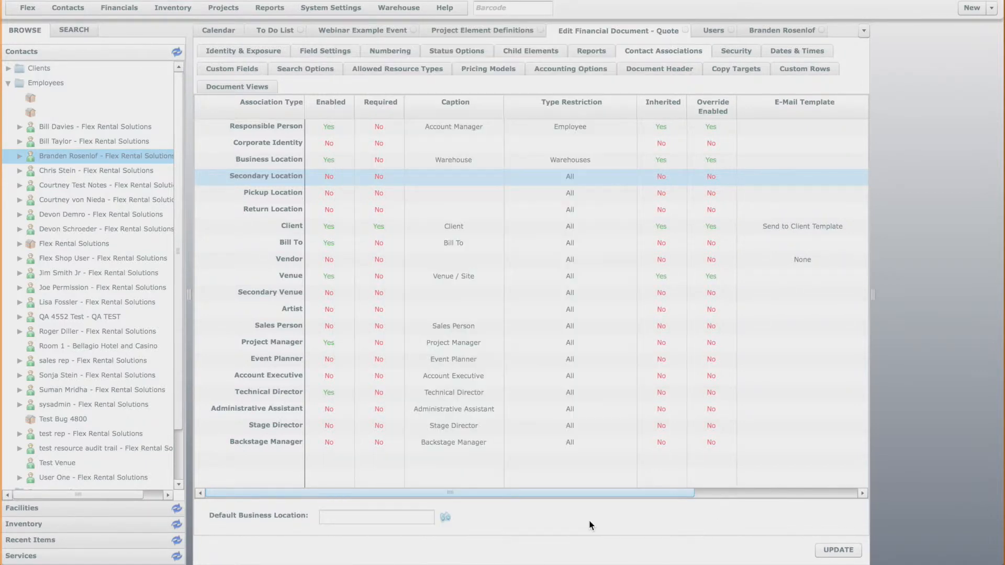
Review the left, center and right address captions in the Quote definition's document header settings
click(680, 74)
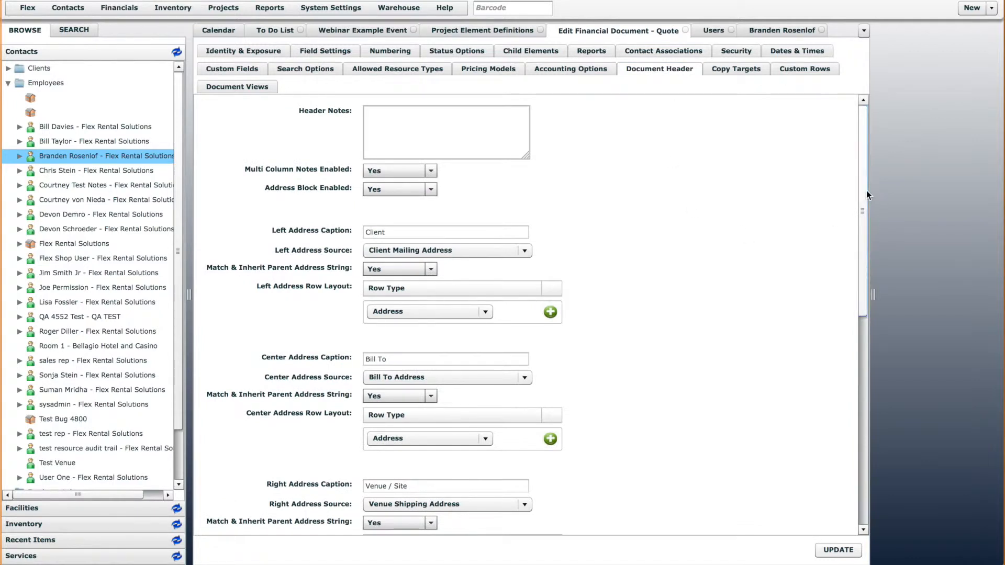
scroll(866, 191, down, 3)
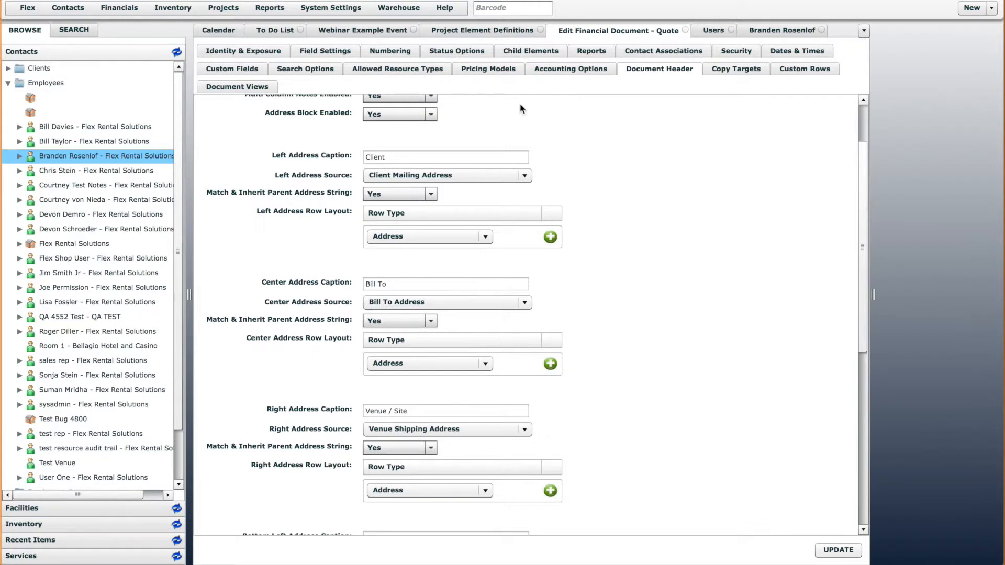
click(435, 158)
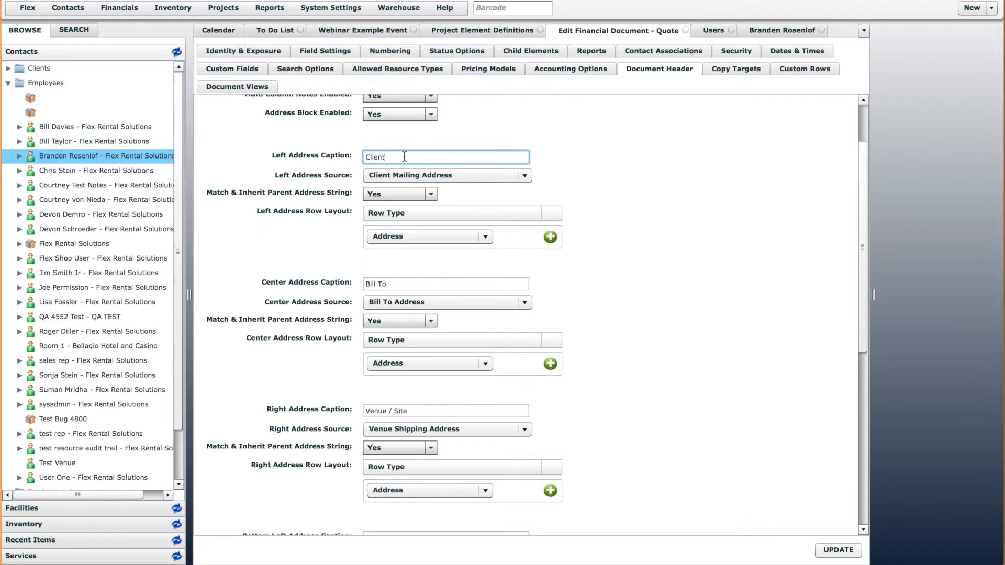
click(455, 412)
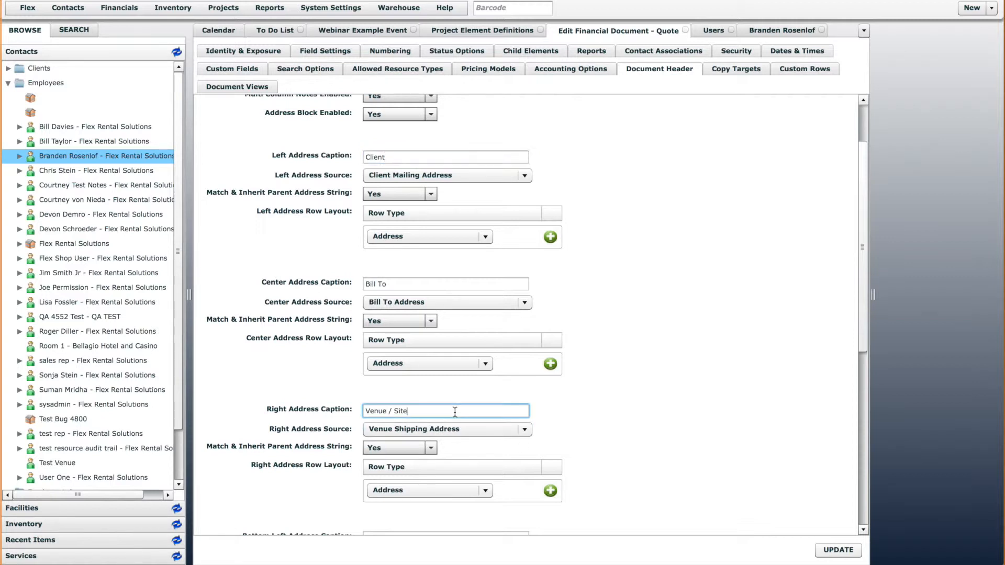
click(428, 283)
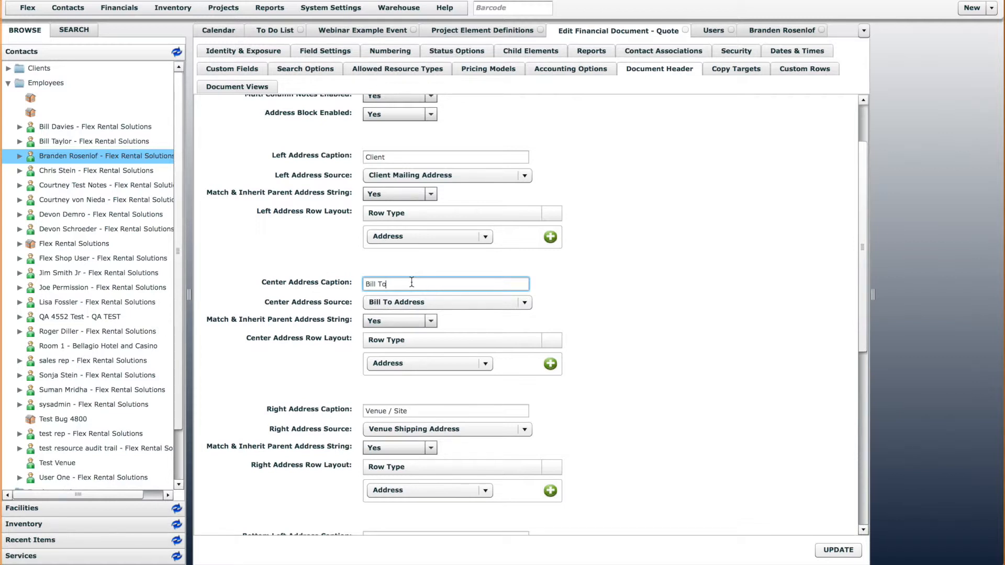
Keep Bill To Address as the center address source under the Bill To caption and save the Quote definition
drag(412, 283, 353, 282)
click(391, 283)
click(400, 302)
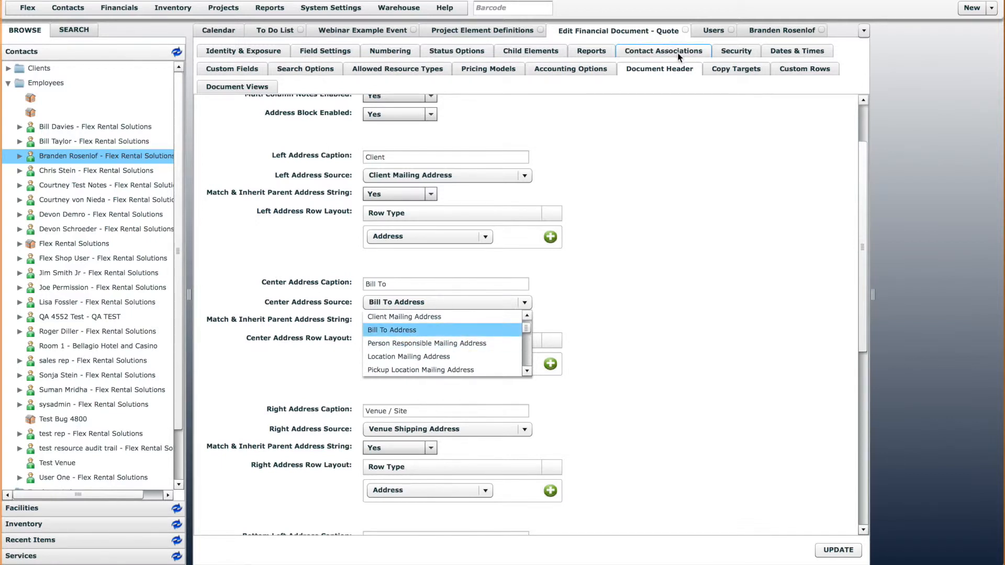
click(394, 332)
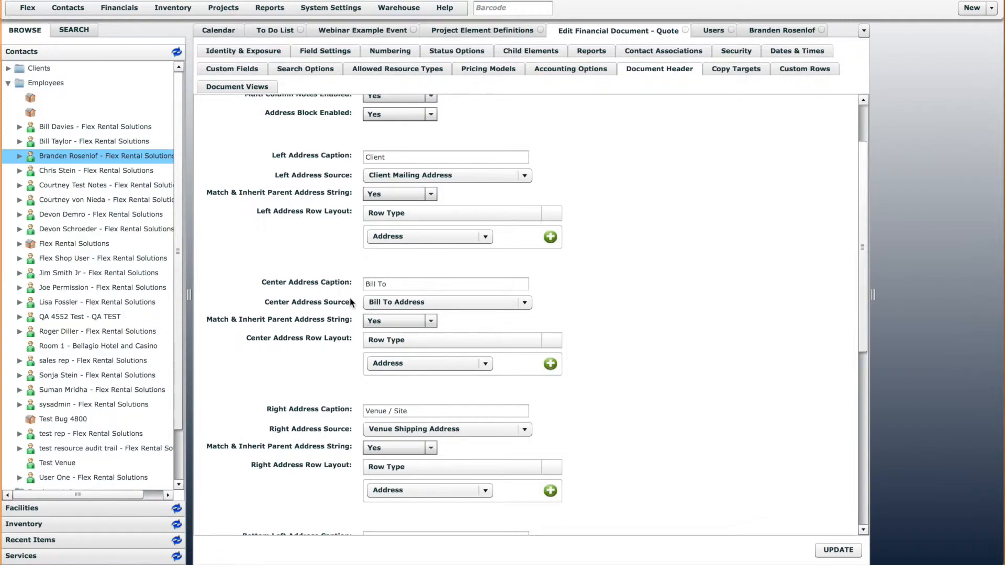
click(838, 550)
Start a new quote and choose a Flex Rental Solutions contact person as its Client
click(992, 8)
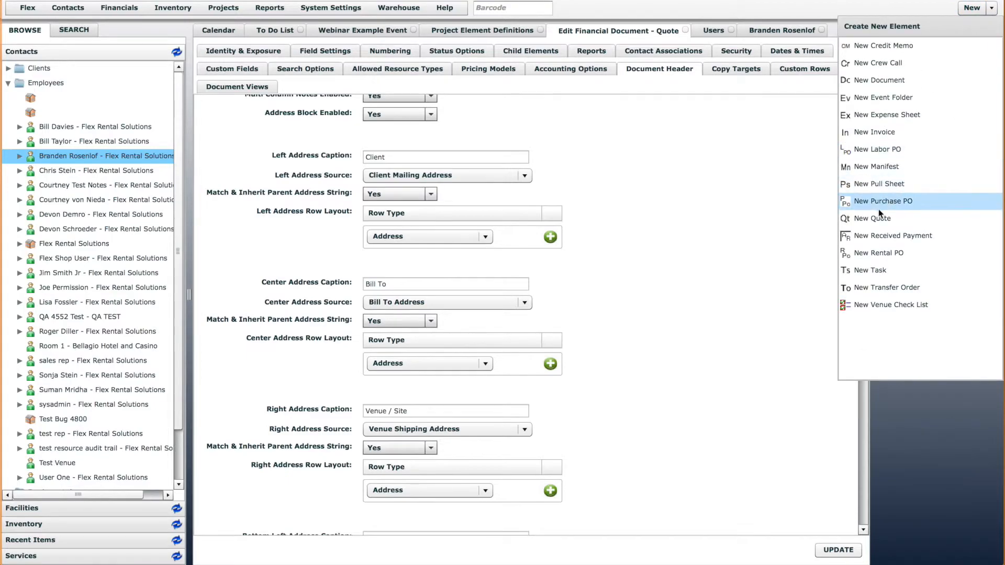
click(874, 219)
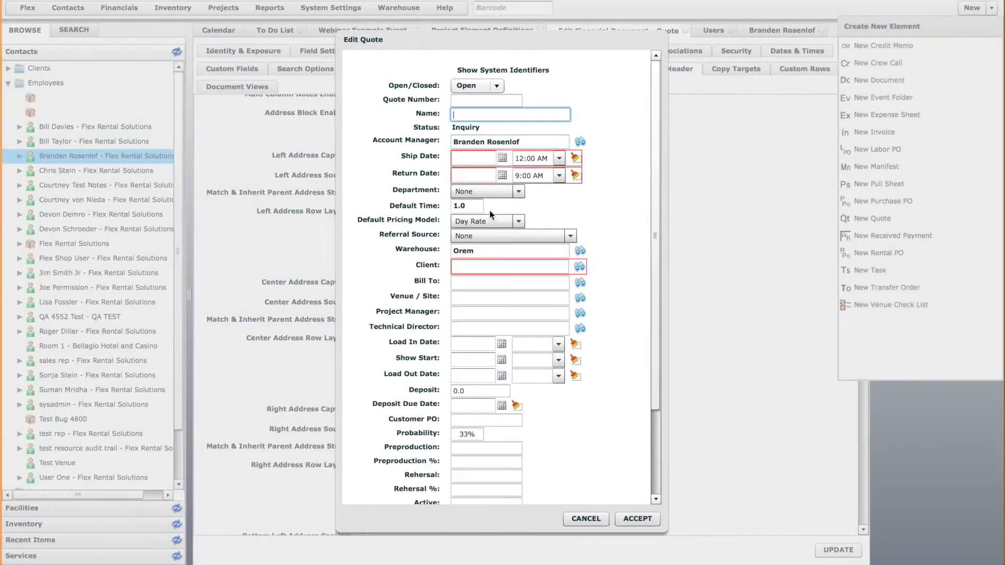
click(494, 267)
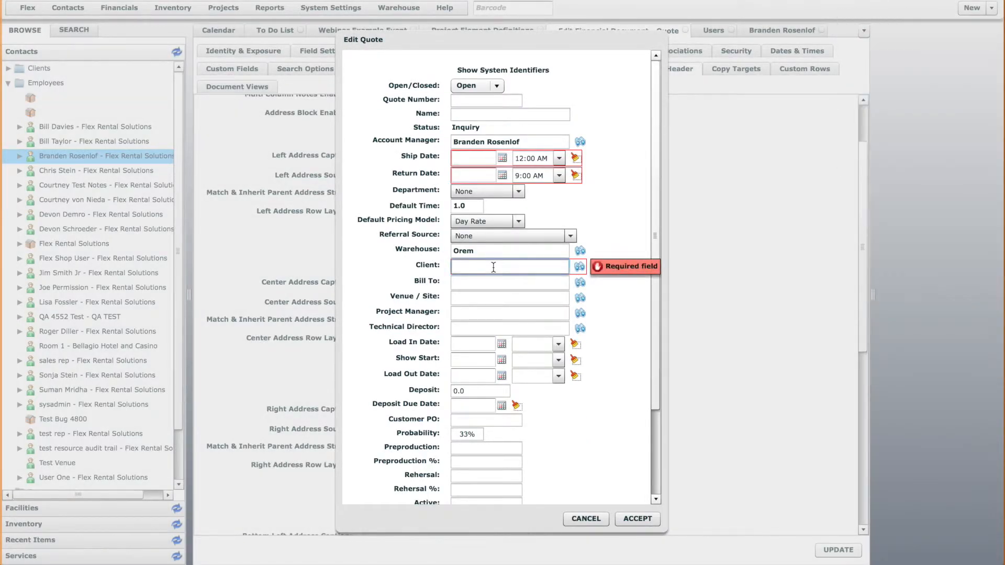
text(Chris)
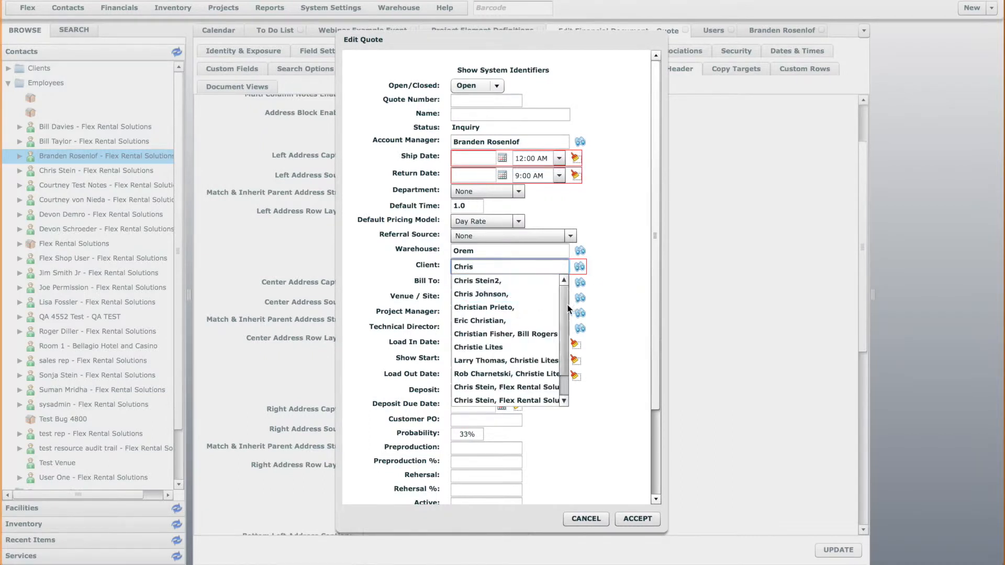
scroll(503, 335, down, 1)
click(492, 360)
Set the new quote's Bill To to Flex Rental Solutions and try to accept it
click(501, 282)
text(flex ren)
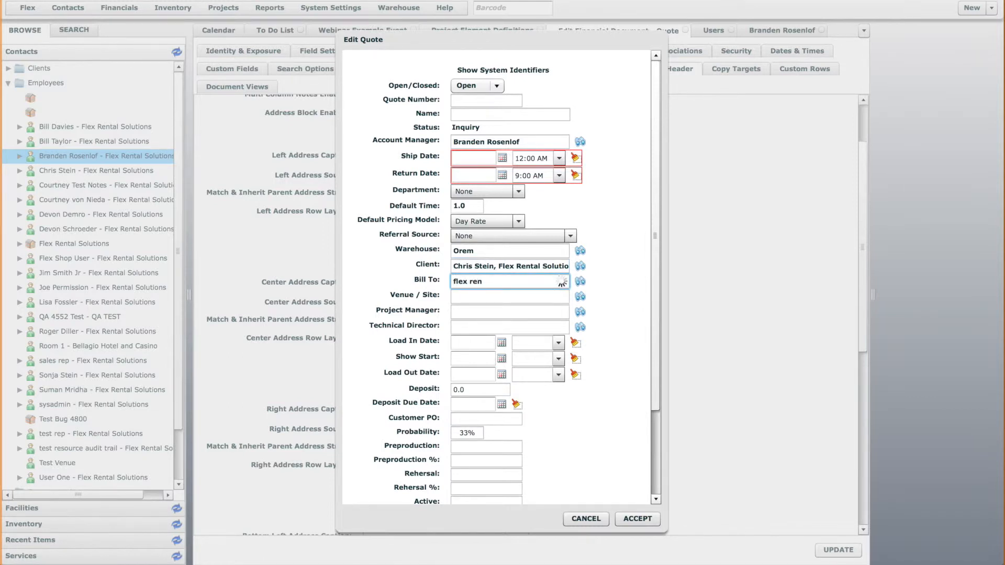
click(506, 294)
click(647, 520)
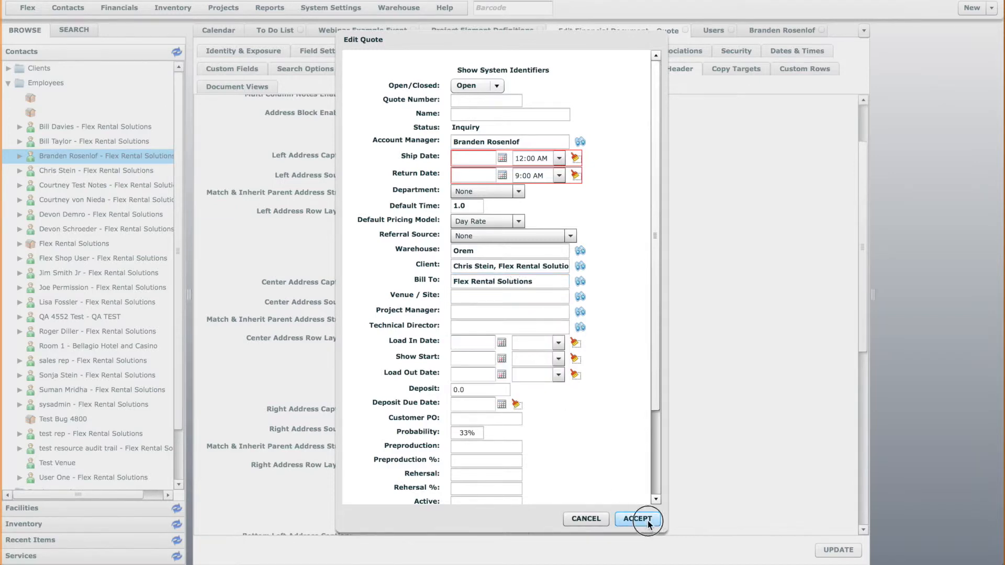
click(502, 304)
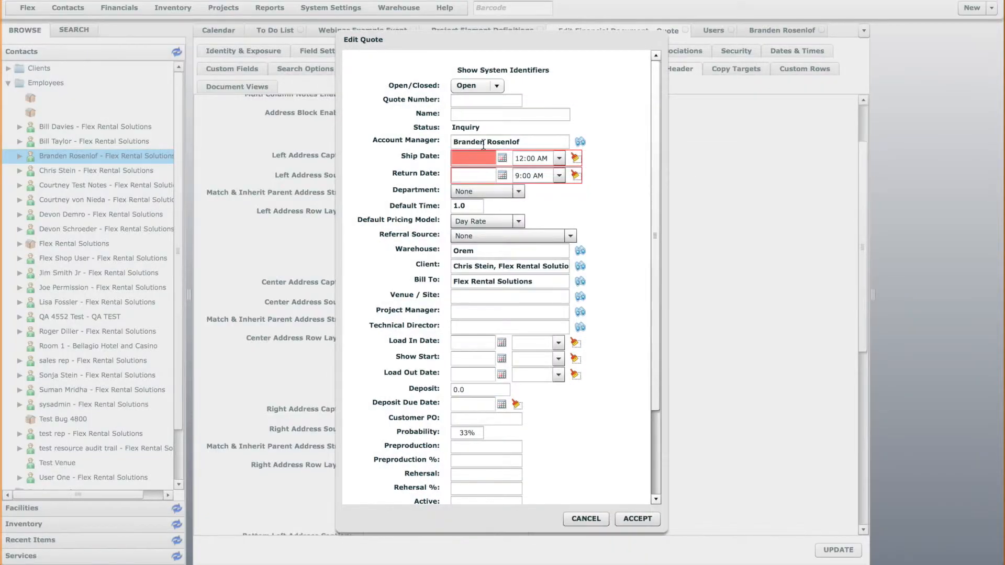
Set the quote's Ship Date to 03/11/2015 and Return Date to 03/13/2015, and create the quote
click(502, 158)
click(560, 206)
click(502, 172)
click(589, 221)
click(636, 515)
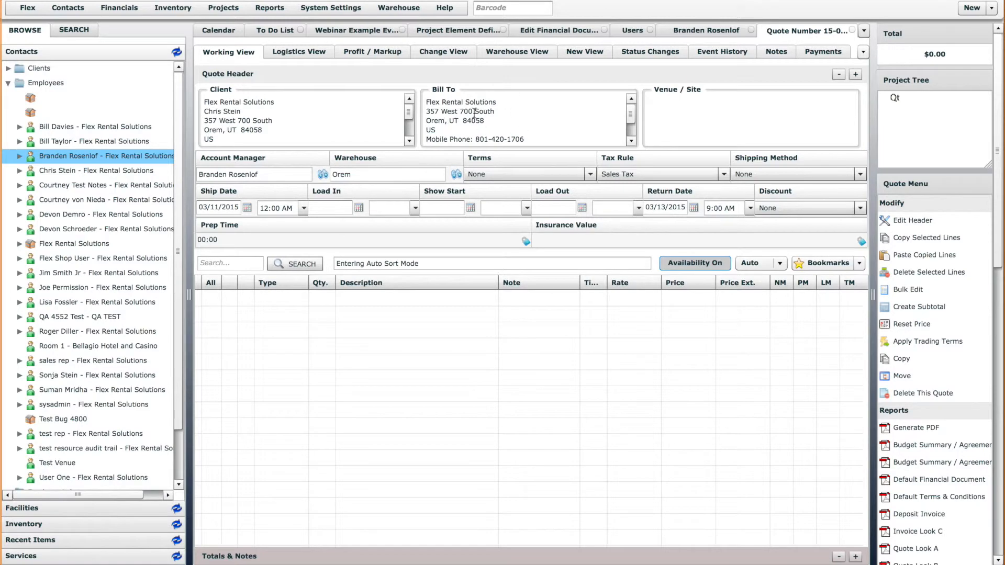
Examine the bottom address blocks in the Quote definition's document header and its enabled contact associations
click(566, 30)
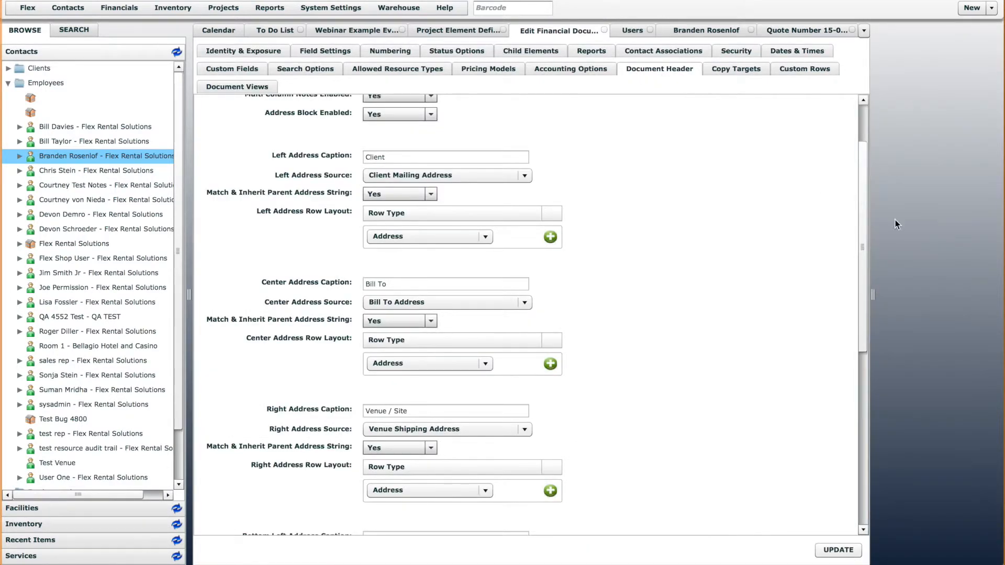
drag(856, 186, 869, 390)
click(396, 179)
click(448, 307)
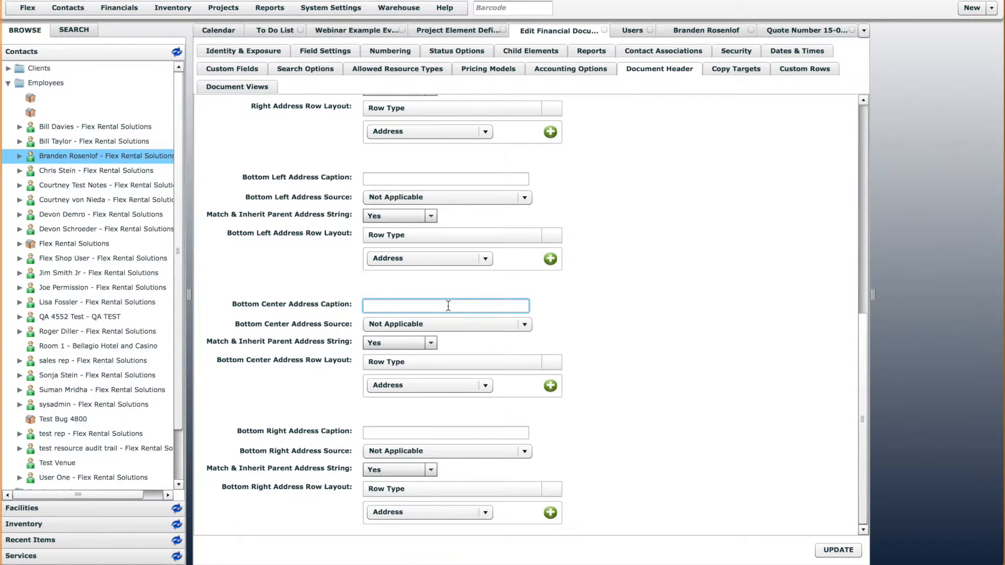
click(431, 433)
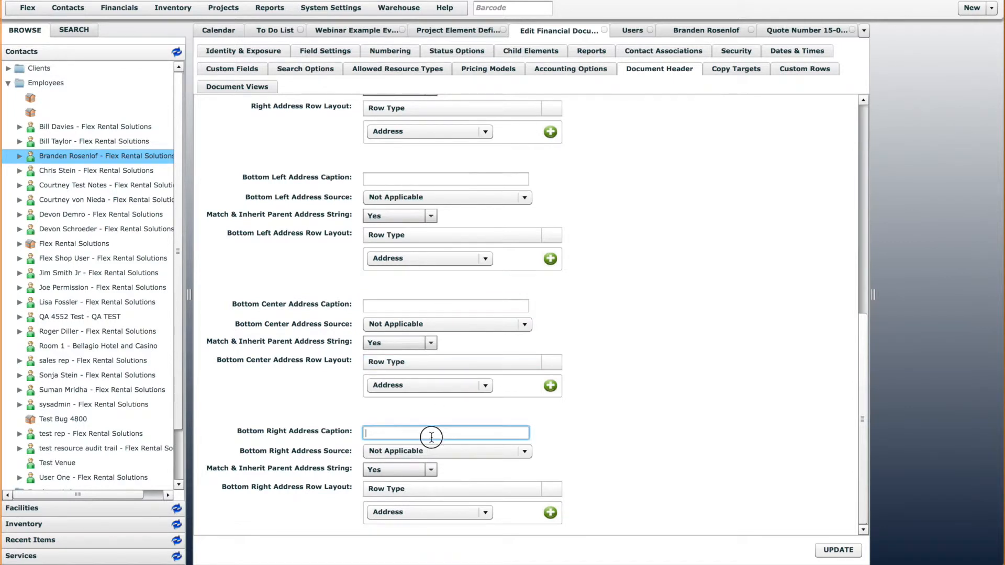
click(661, 52)
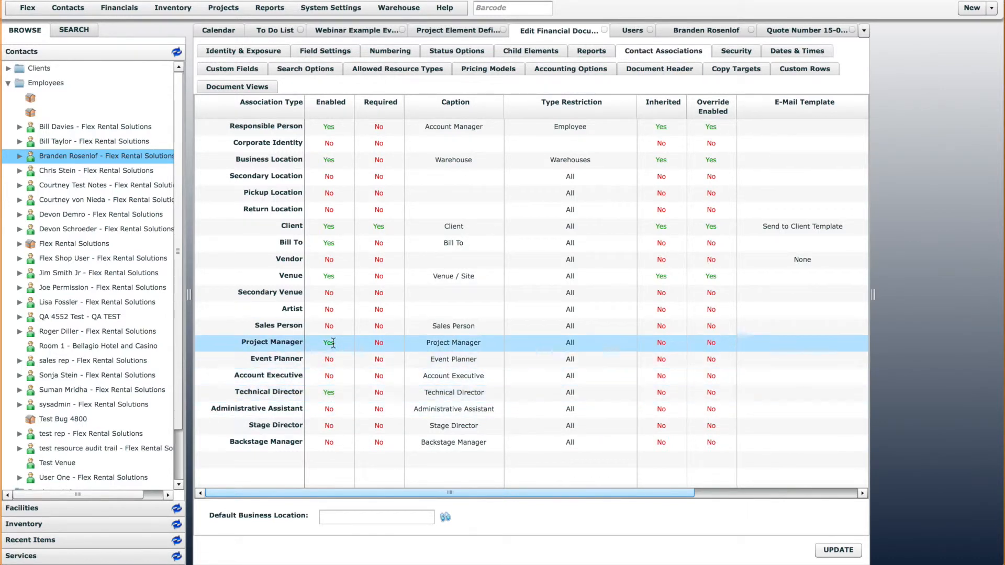
In the Working View's Header Block Columns, start a new column entry with row 2 and caption "Technical Director"
click(252, 86)
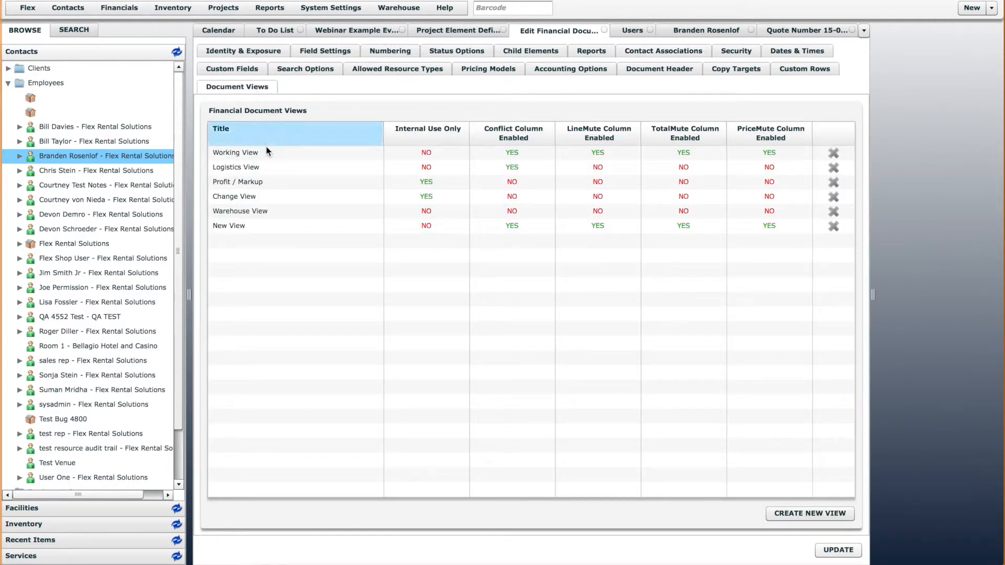
double_click(257, 152)
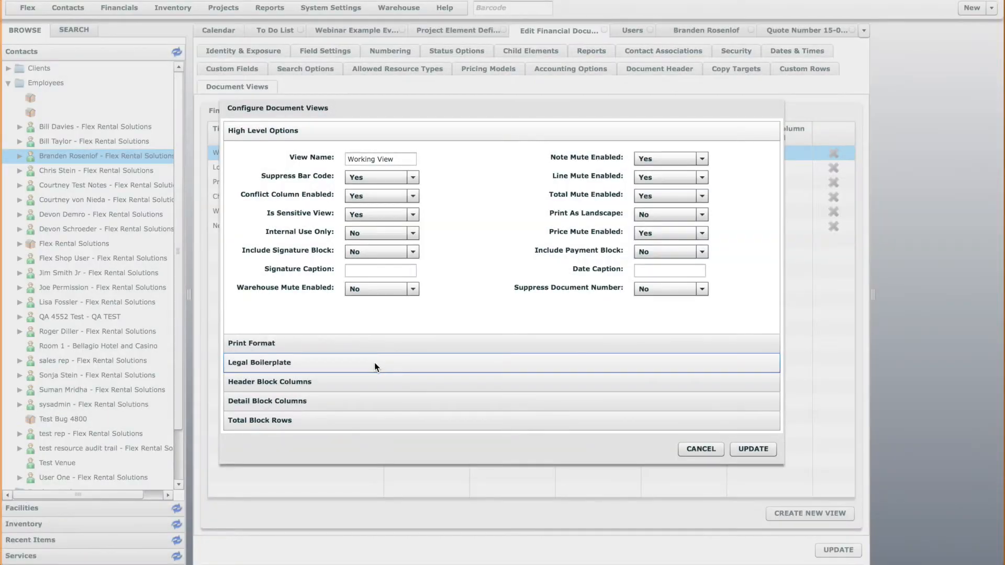
click(379, 380)
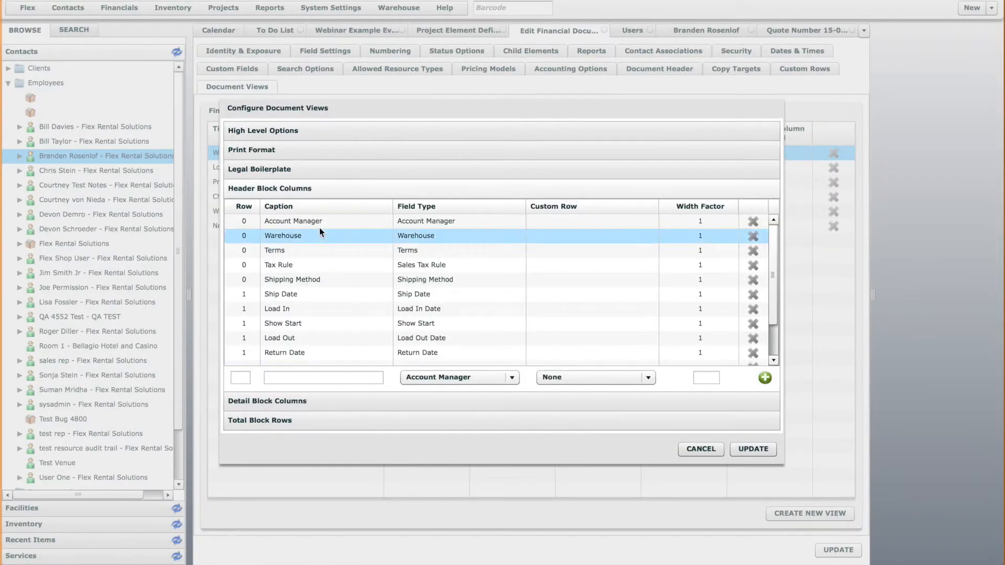
drag(773, 305, 774, 339)
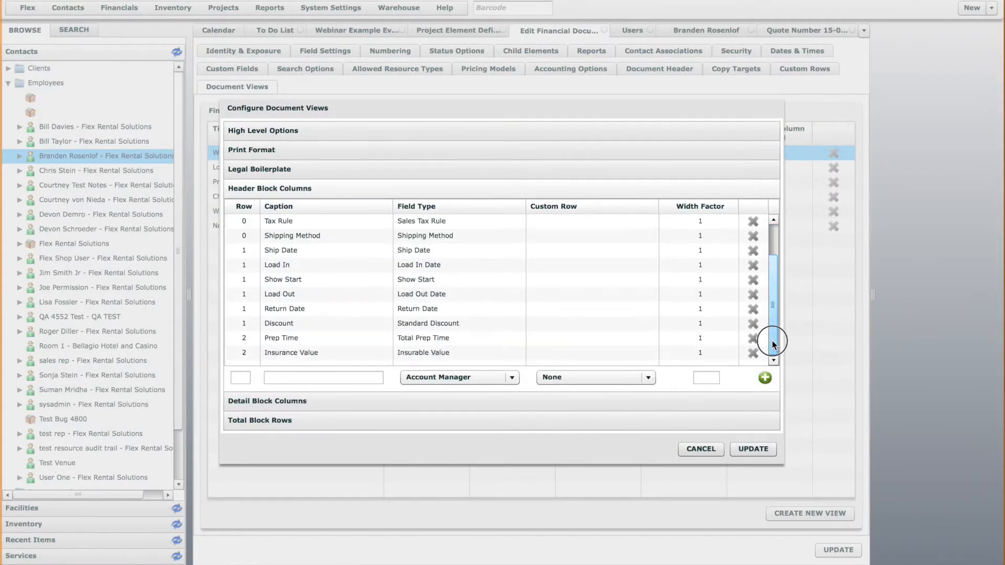
click(243, 376)
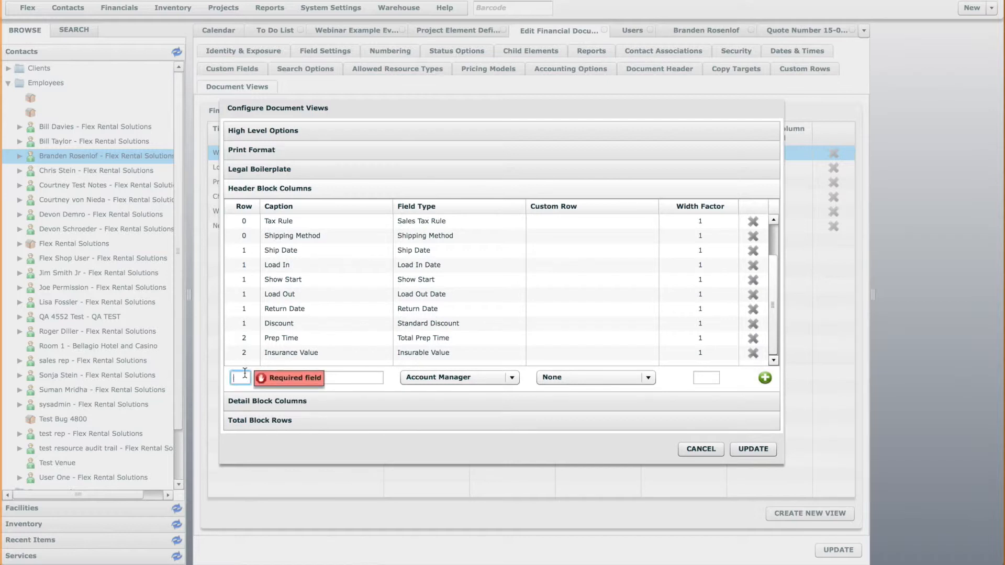
text(2)
click(301, 378)
text(T)
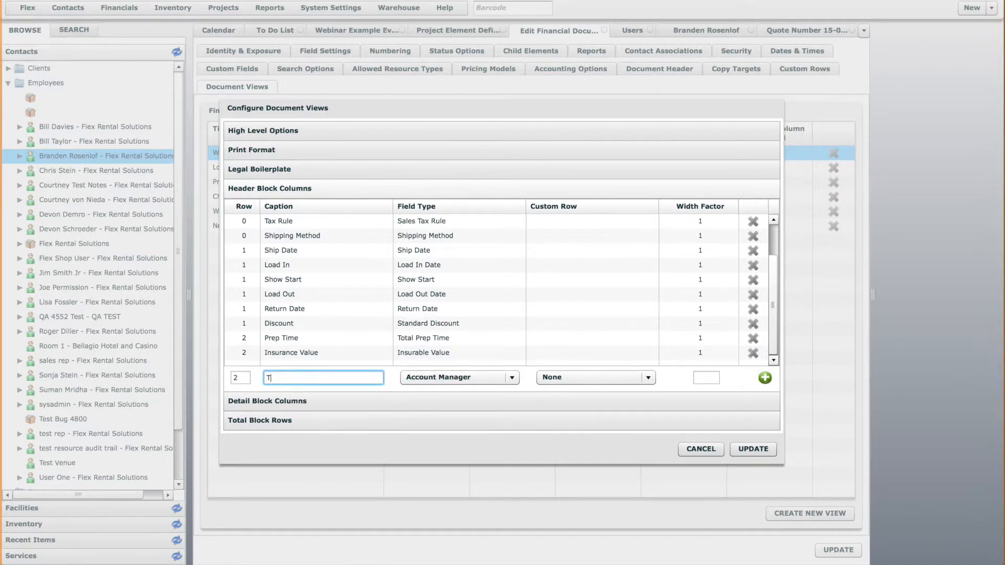
text(echnical Director)
Assign the new header column the field type Technical Director with width factor 1 and add it to the list
click(461, 377)
drag(516, 189, 520, 350)
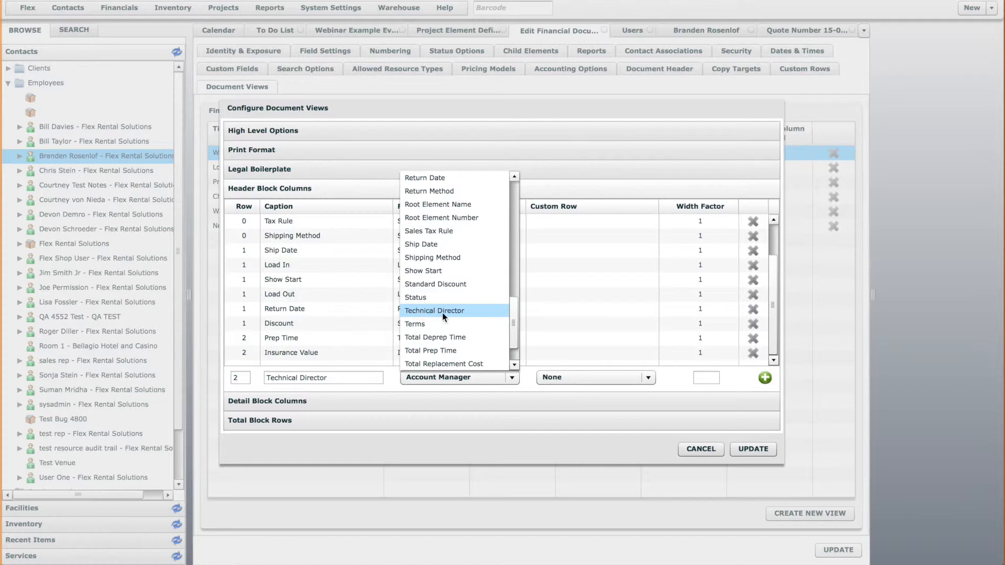
click(445, 312)
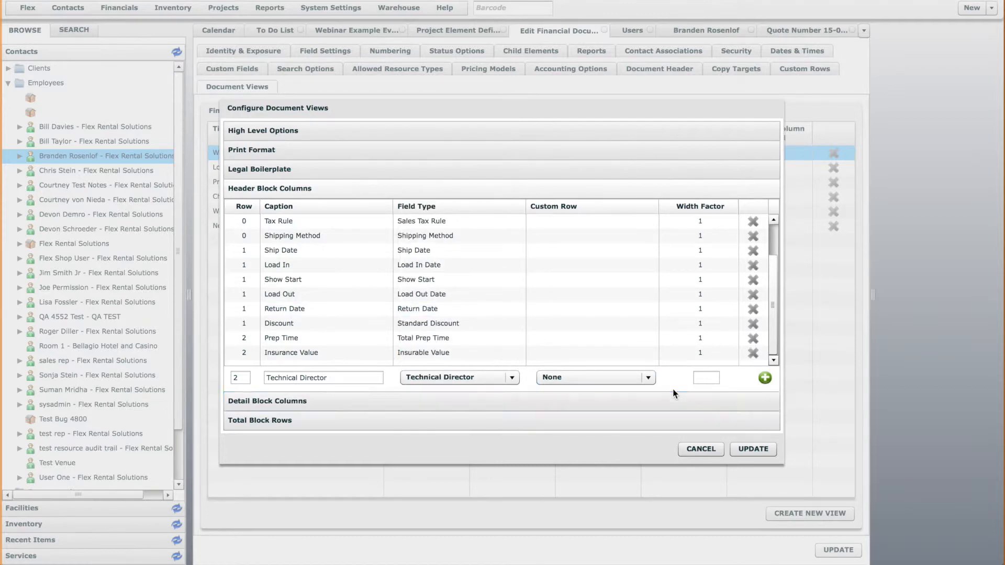
click(702, 377)
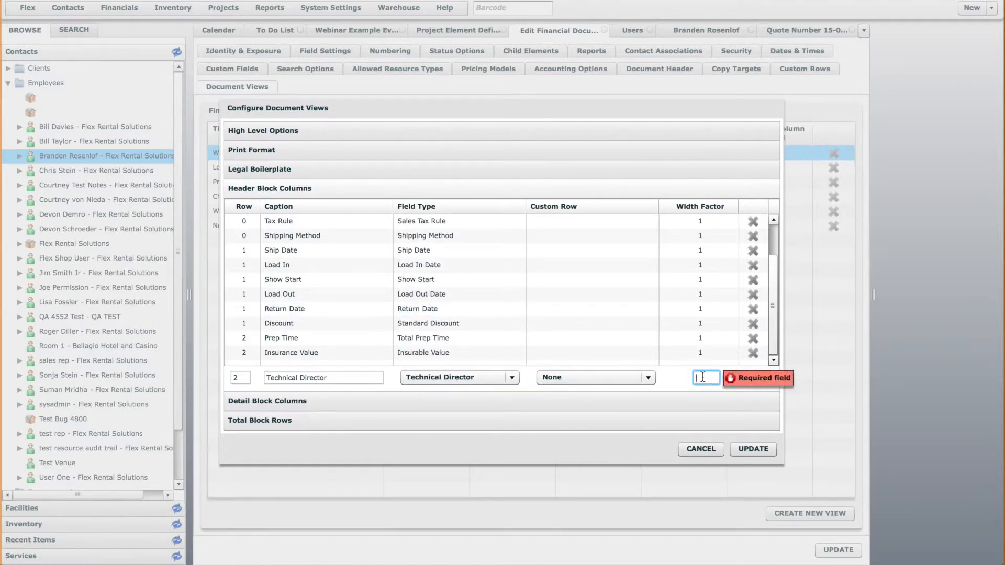
text(1)
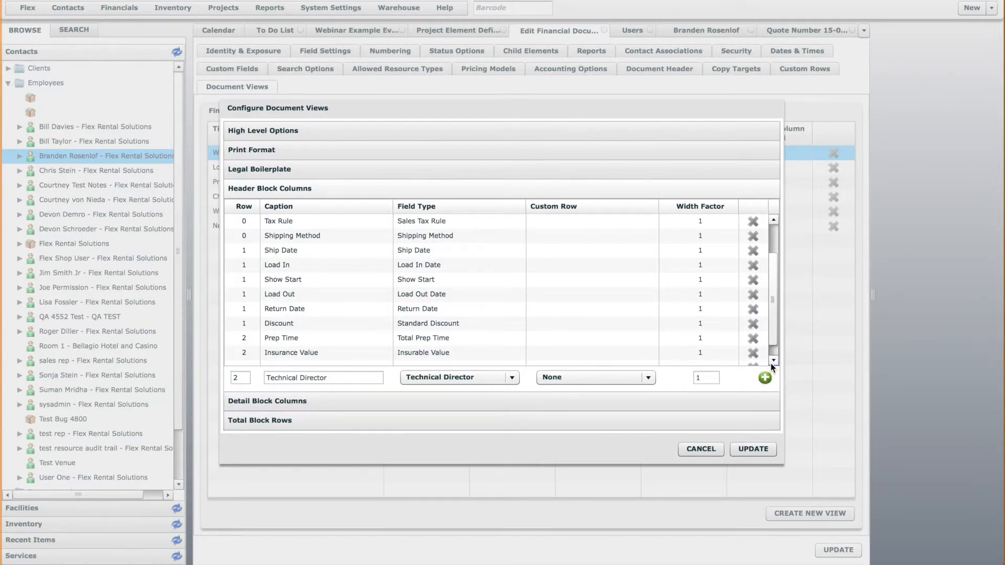
scroll(775, 338, down, 1)
Save the Working View changes and update the Quote definition
click(762, 450)
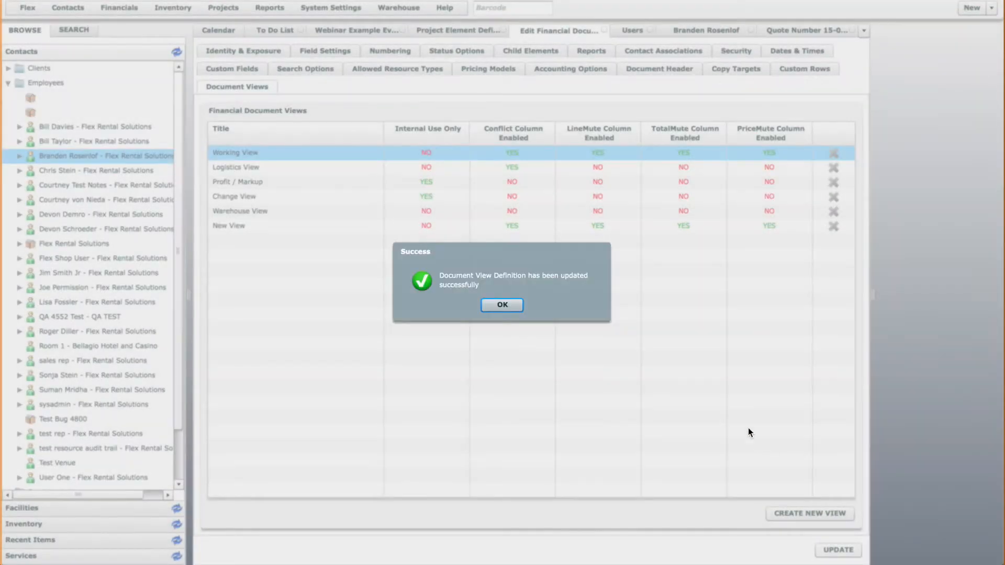
click(503, 306)
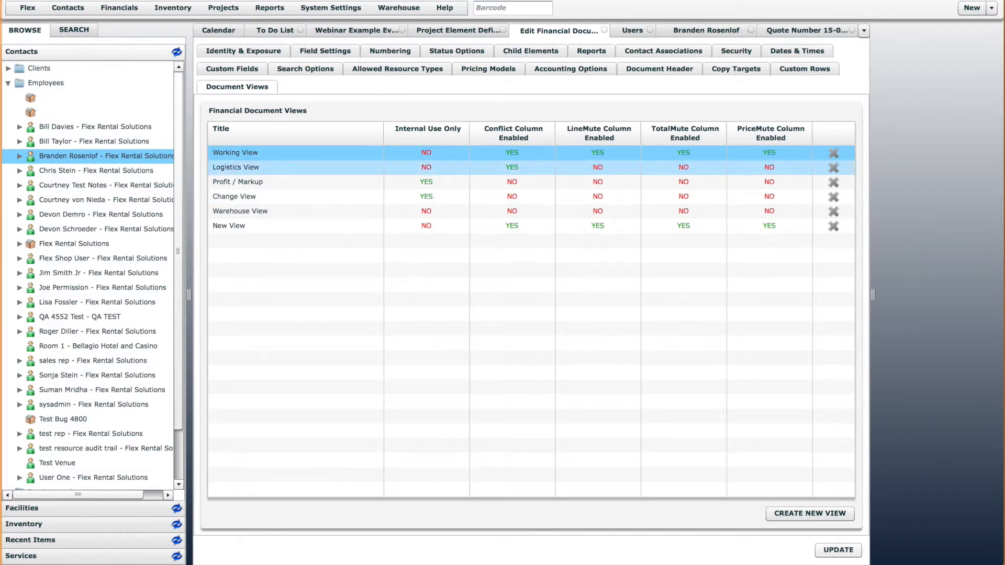
click(838, 550)
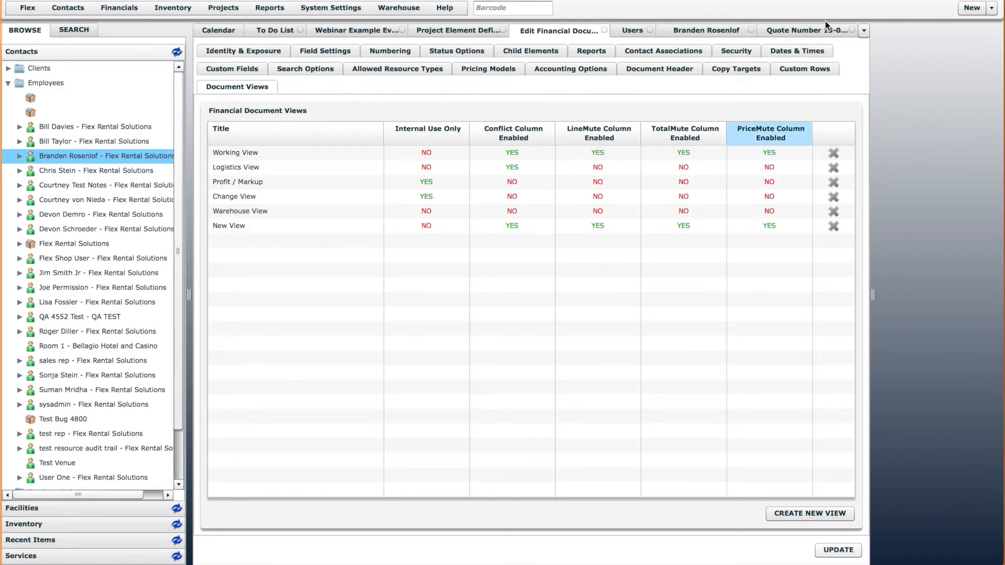
Refresh the open quote and check its header for the Technical Director field, returning to the Quote definition
click(834, 32)
right_click(803, 32)
click(905, 100)
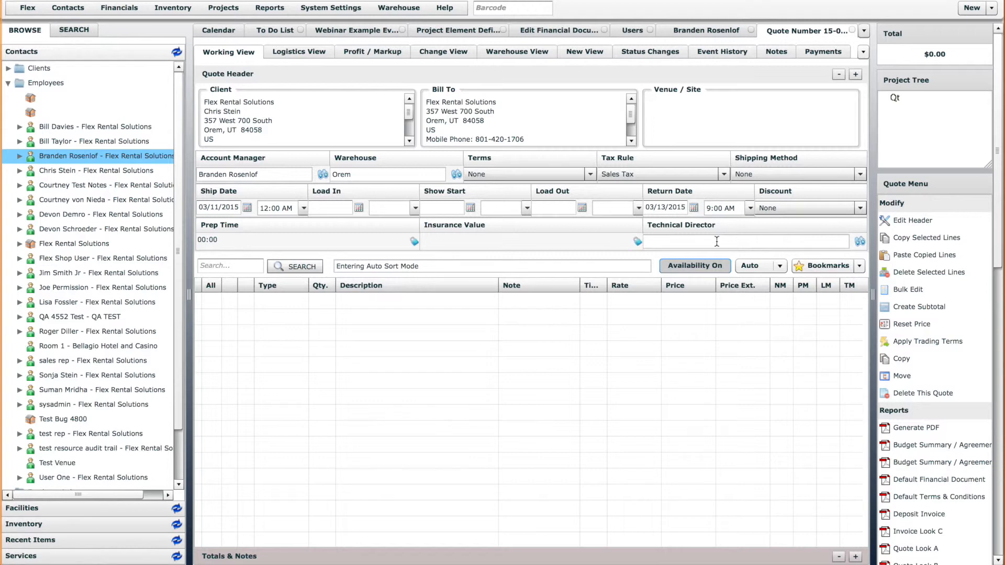
click(563, 30)
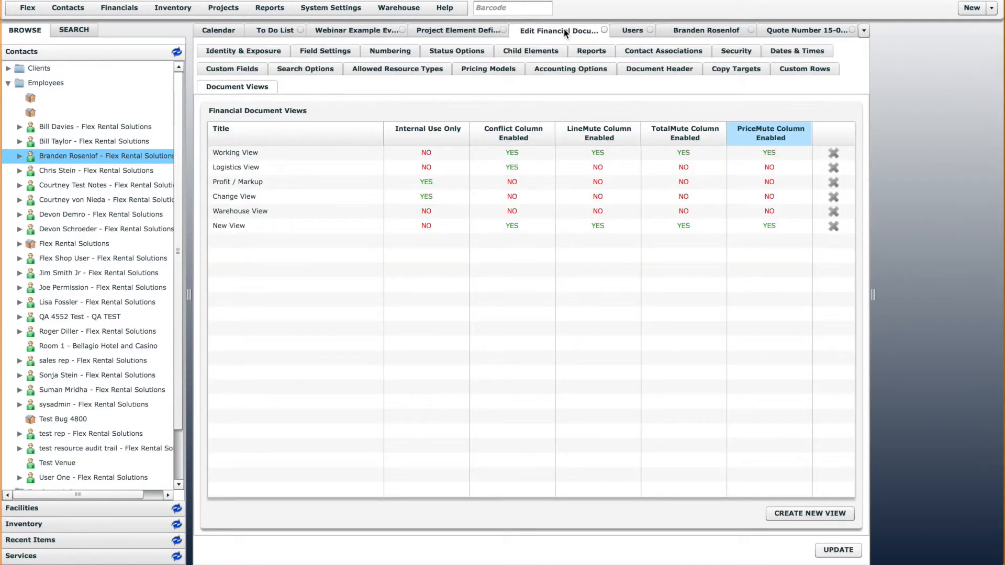
Review the enabled contact associations and compare them with the contact fields in a new quote form, cancelling the new quote
click(655, 52)
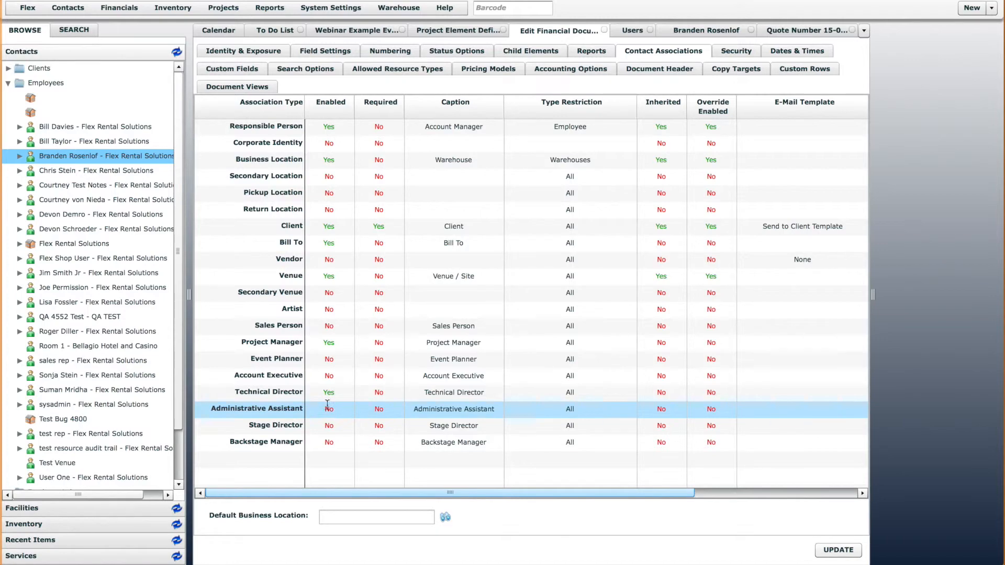
click(991, 8)
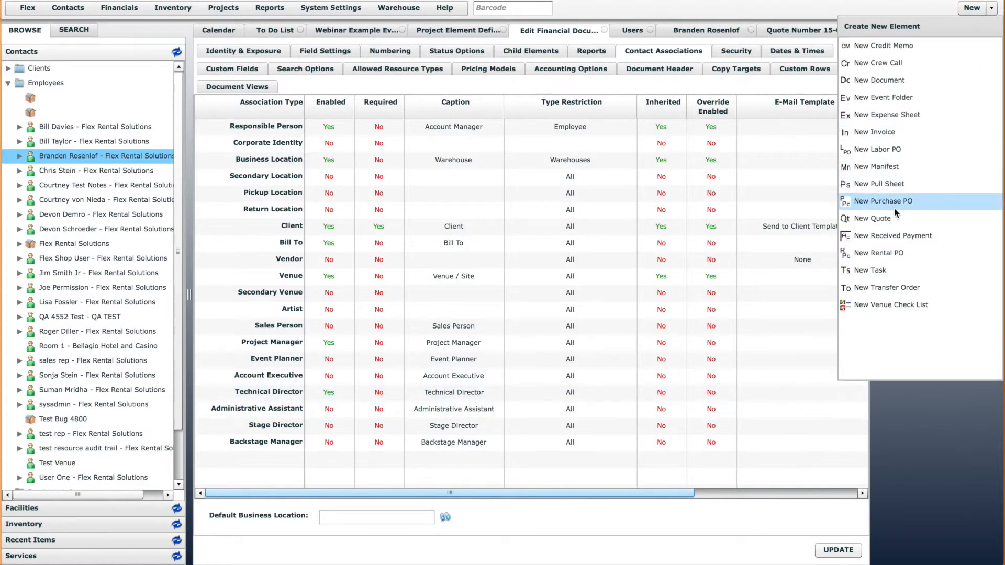
click(889, 218)
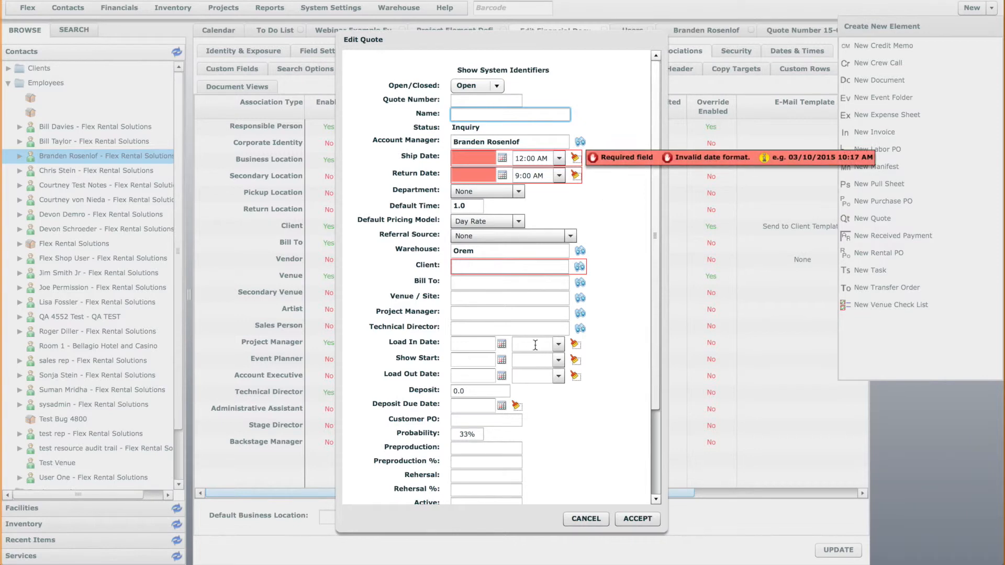
click(586, 520)
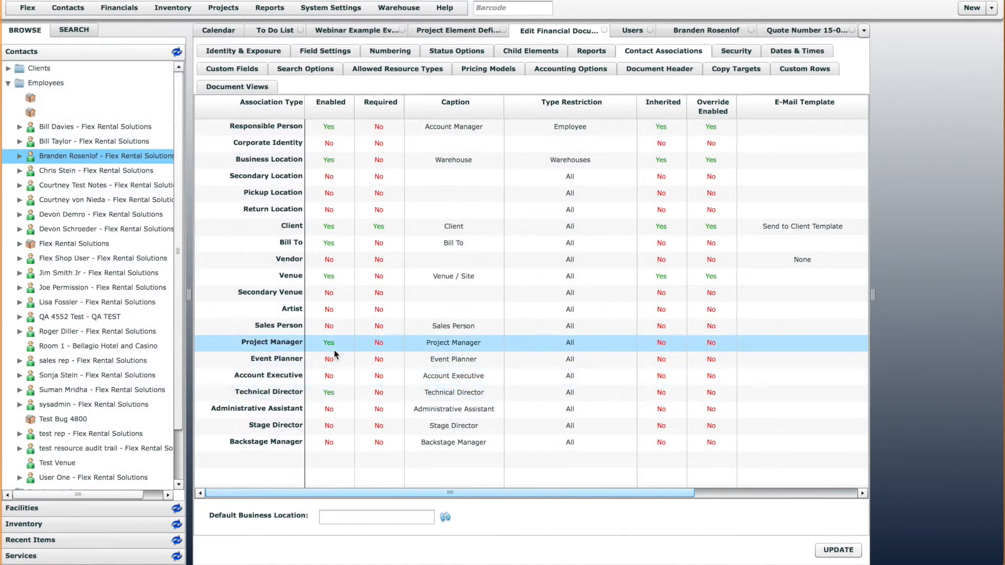
Review the Quote definition's document header layout, document views and contact associations
click(675, 70)
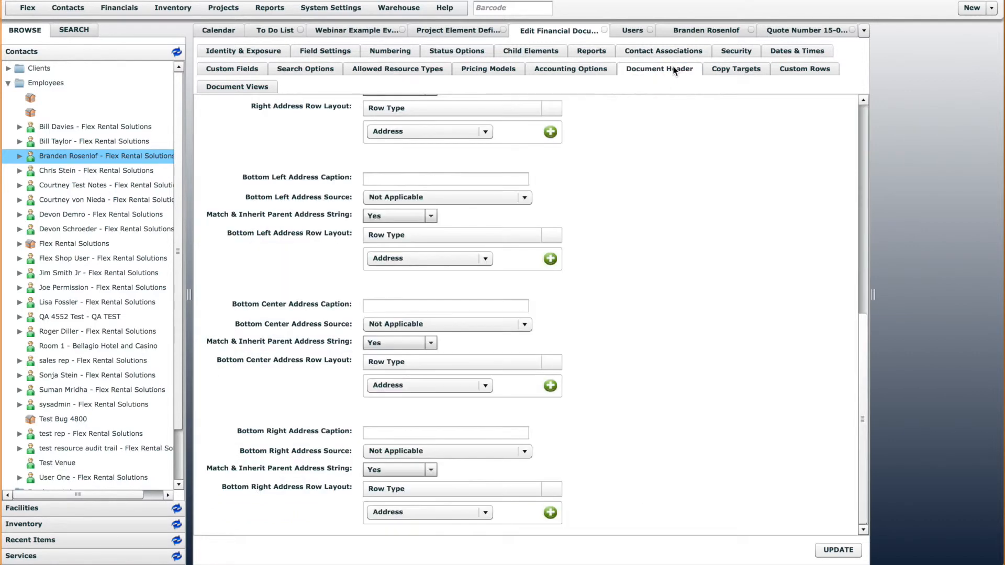
click(220, 88)
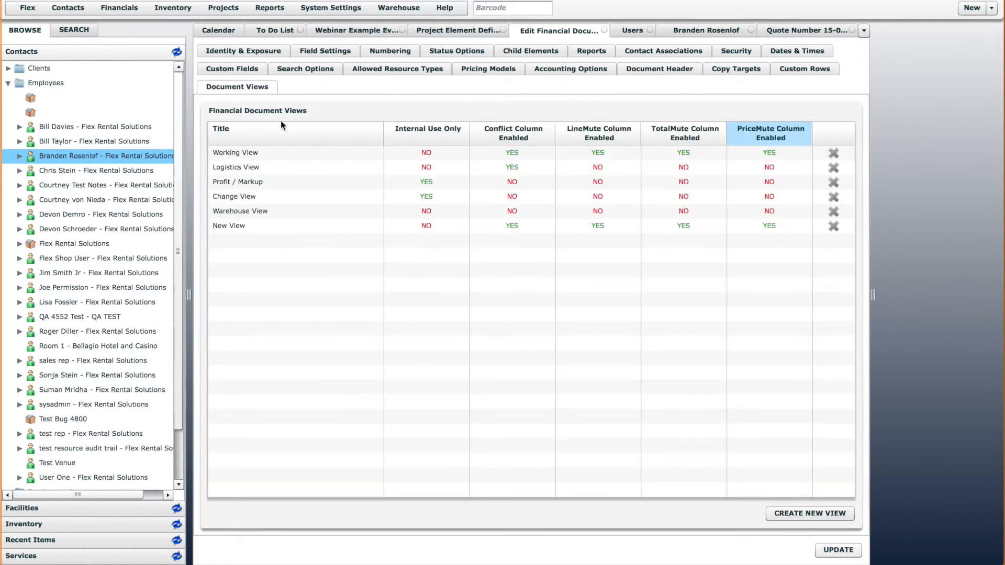
click(664, 51)
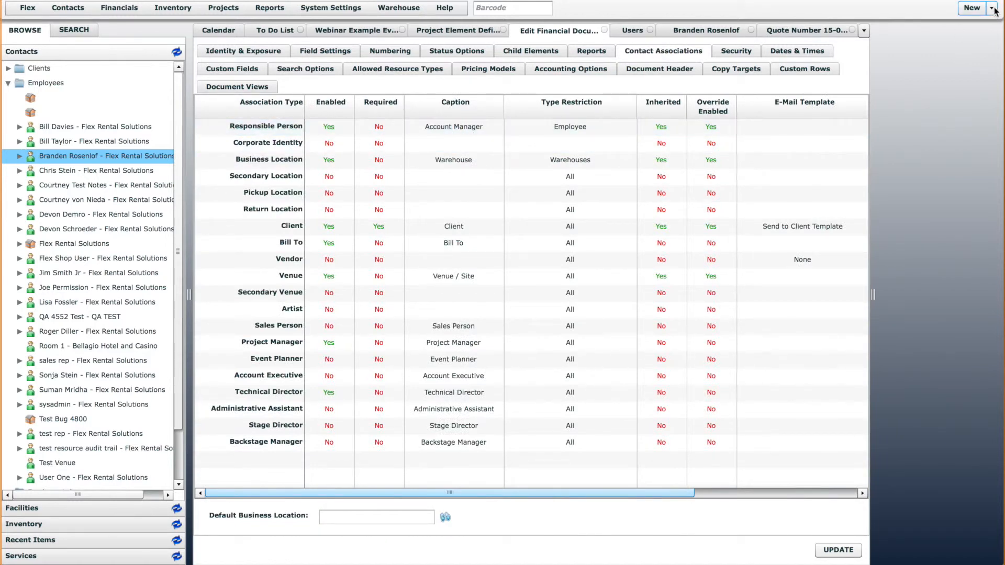
Set the Client association's Required option to No and update the Quote definition
click(384, 228)
click(384, 229)
click(390, 241)
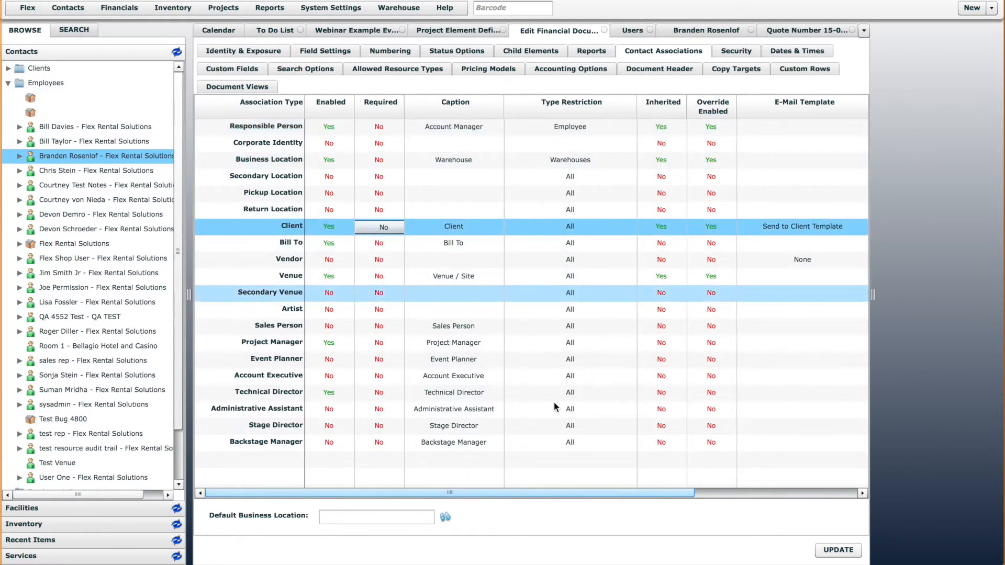
click(835, 547)
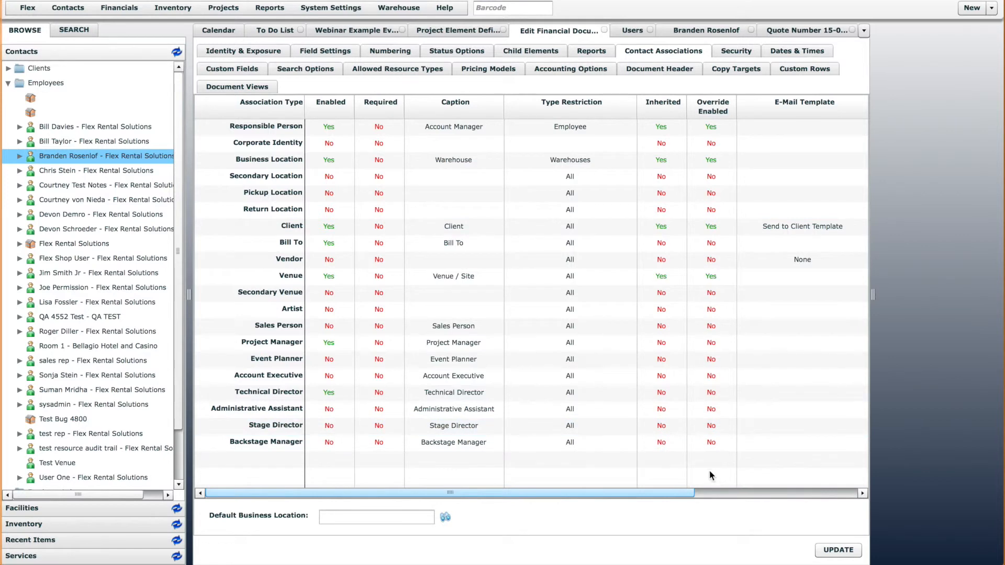
Examine the User Default, Inherited and Override Enabled settings for Responsible Person and Business Location, and the Default Business Location field
drag(676, 497, 841, 495)
click(831, 128)
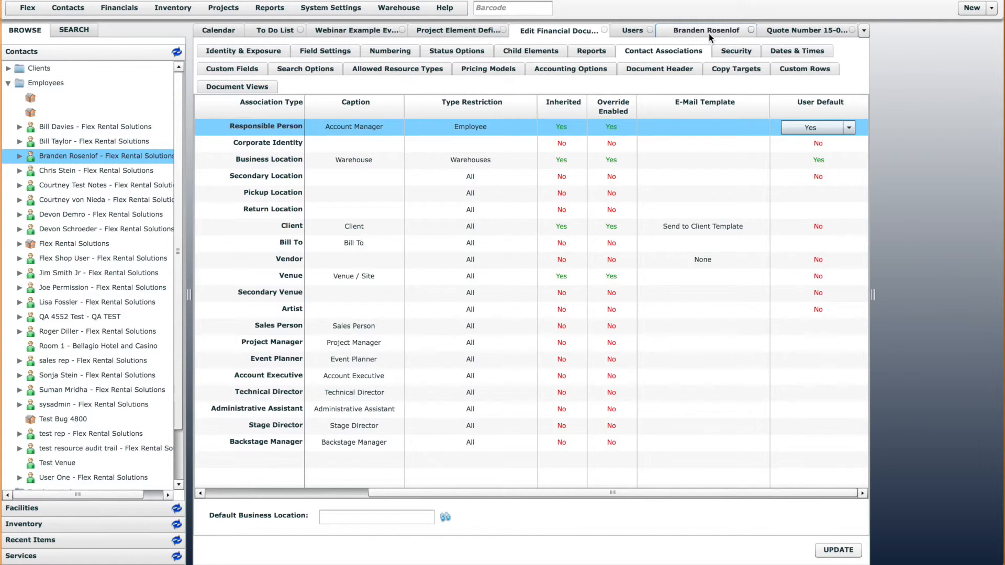
click(571, 100)
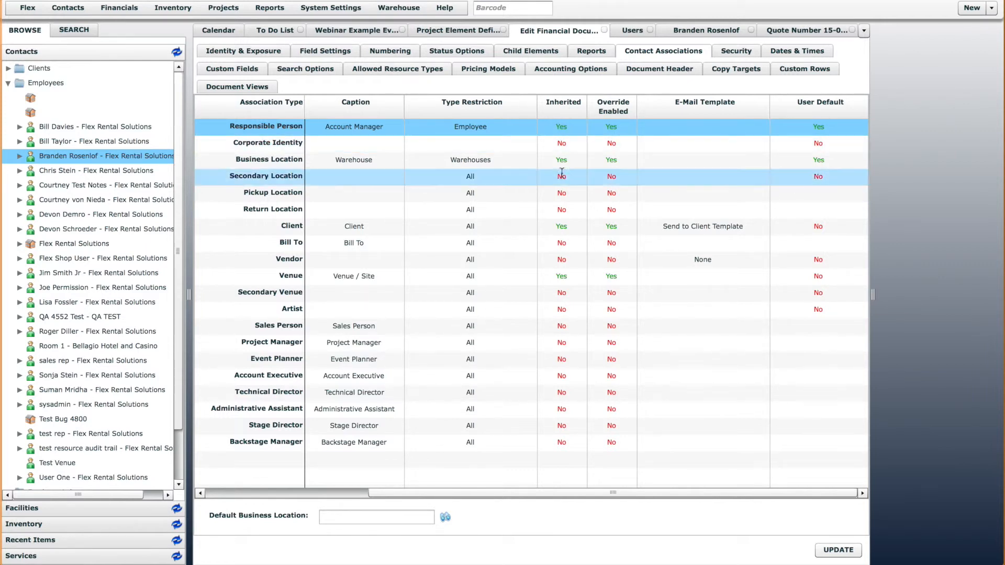
click(589, 126)
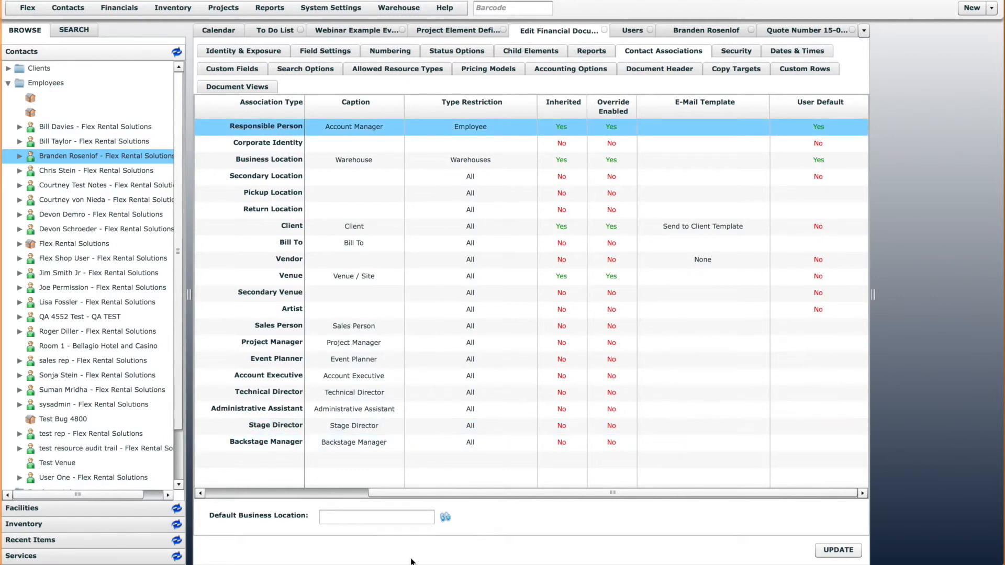
drag(411, 494, 219, 494)
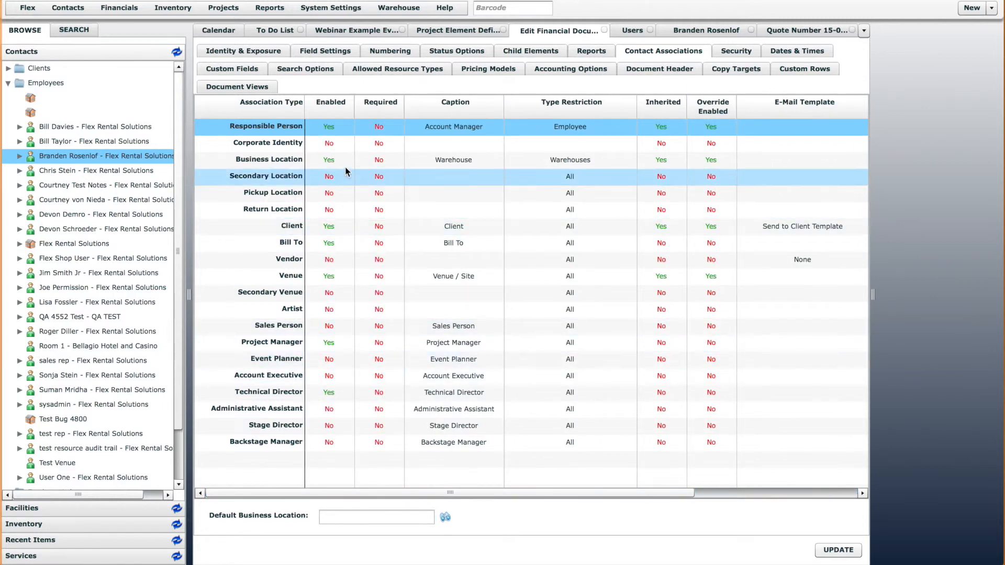
click(388, 519)
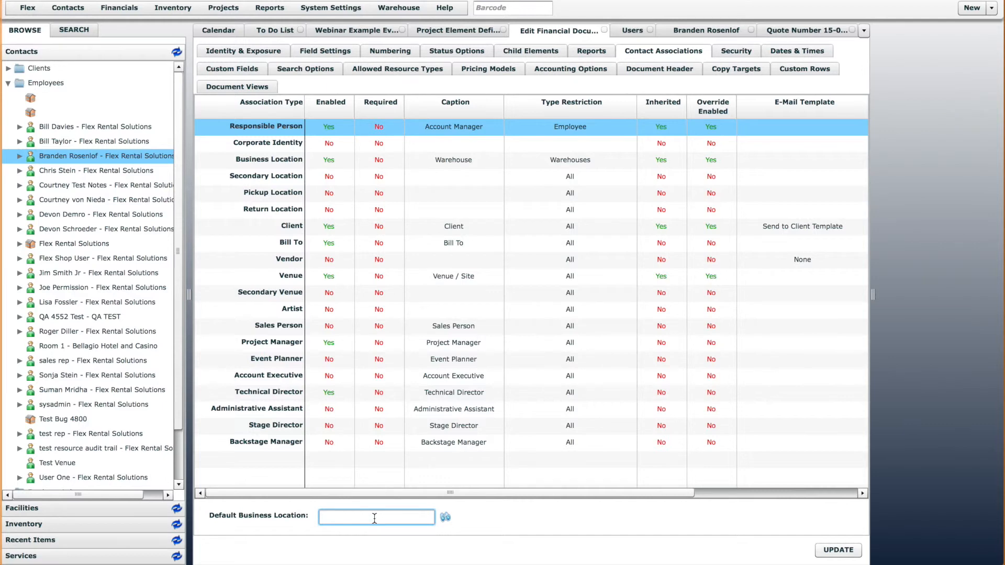
drag(530, 493, 707, 491)
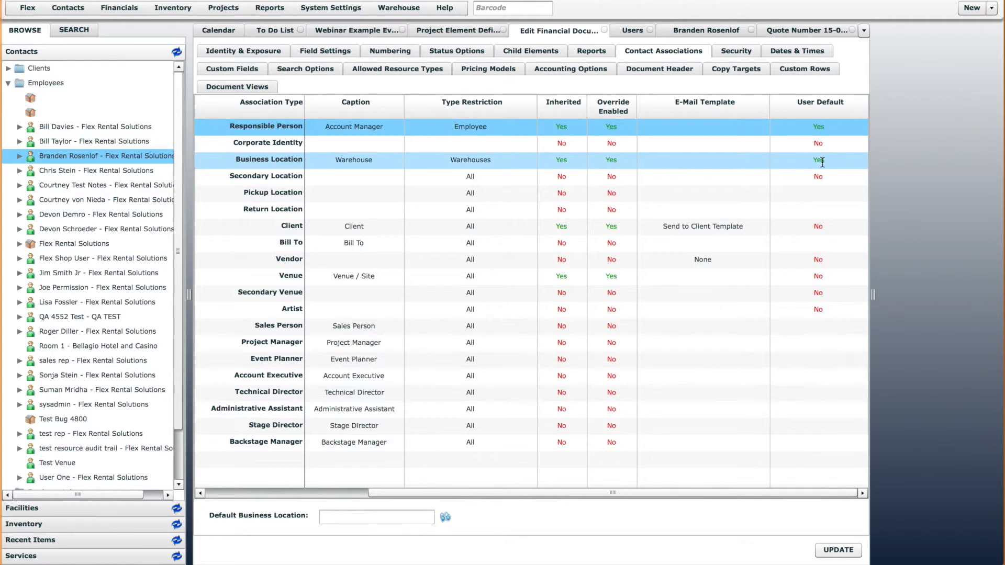
drag(623, 493, 458, 495)
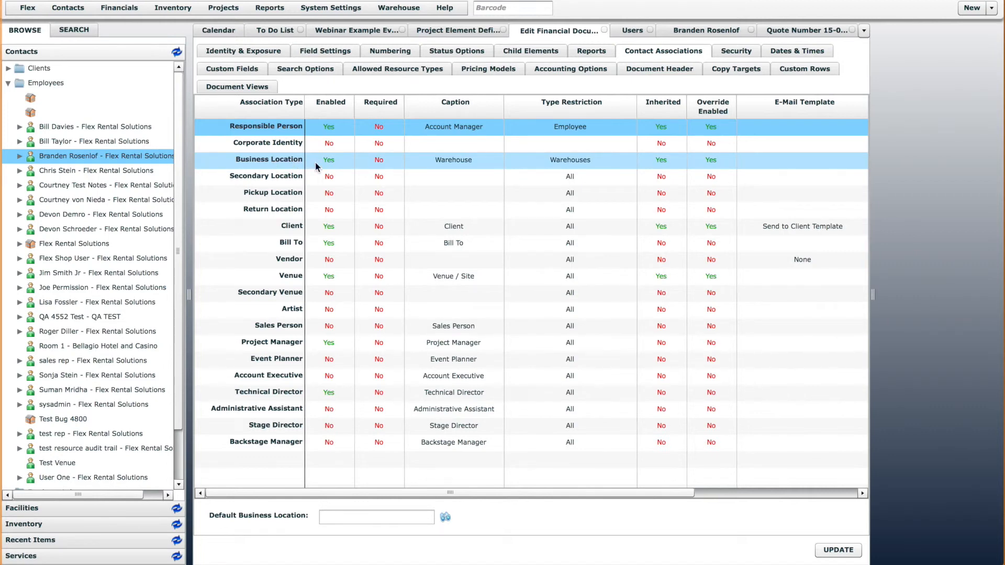
Set the Default Business Location to Orem and check the Business Location's User Default setting
click(403, 517)
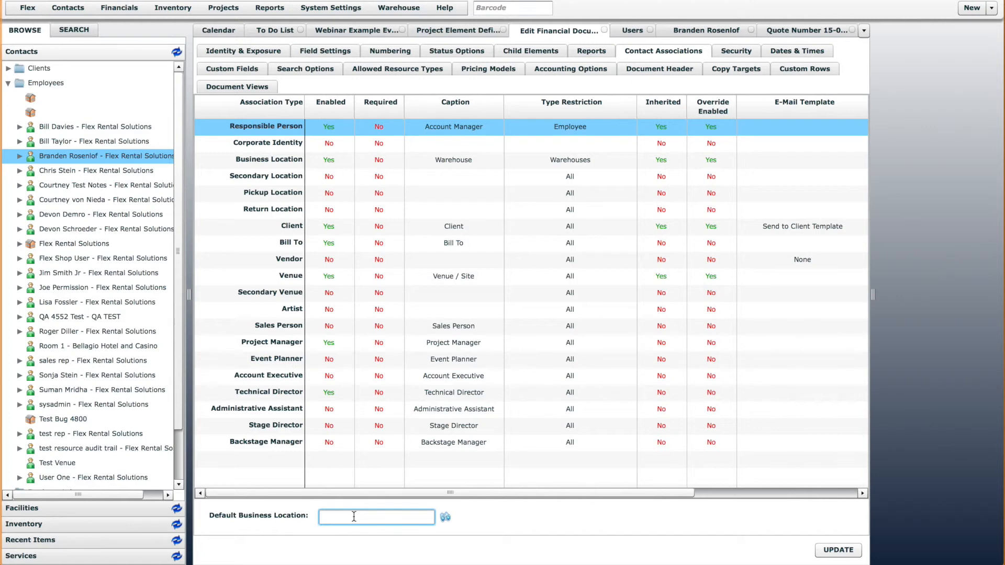
text(Orem)
click(340, 466)
drag(379, 491, 615, 490)
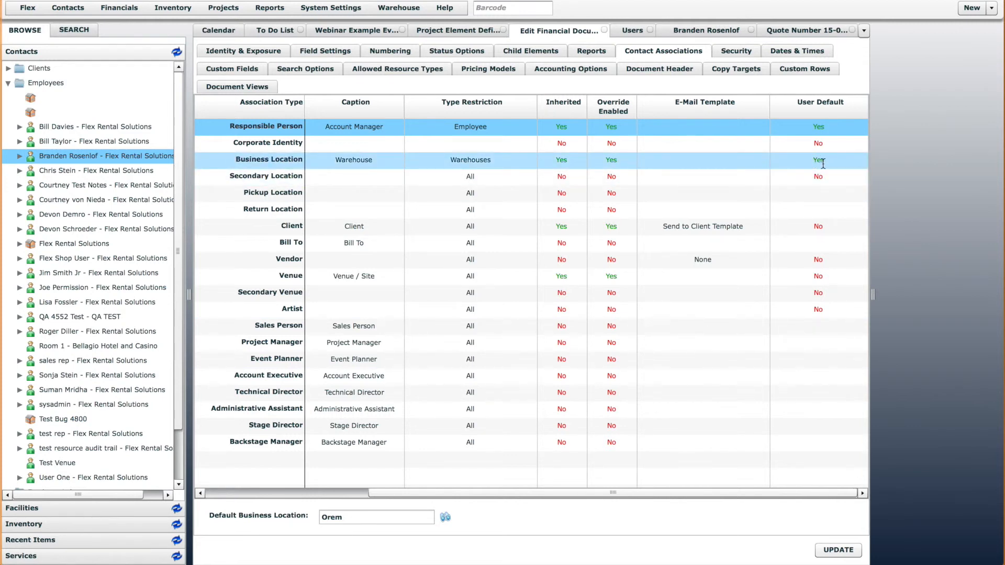
drag(565, 493, 401, 493)
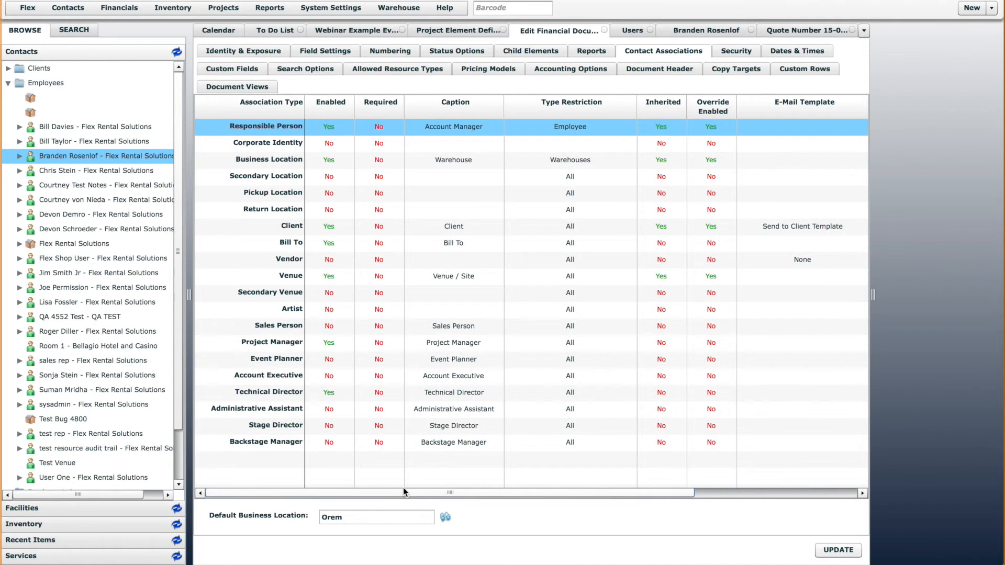
Enable the Corporate Identity contact association and try to update the Quote definition
click(340, 146)
click(327, 146)
click(343, 170)
click(838, 550)
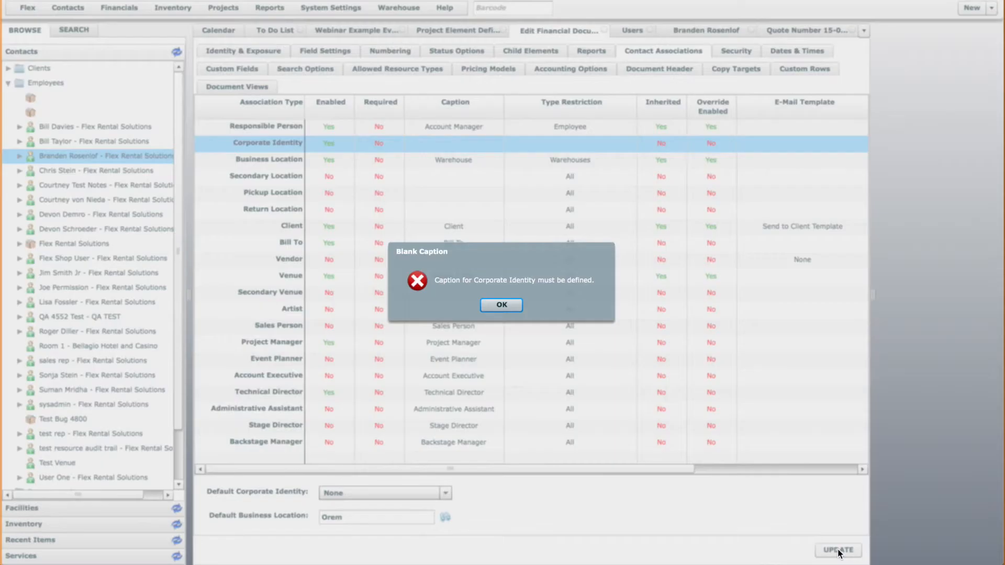
click(502, 304)
Give the Corporate Identity association the caption "Corporate Identity" and update the Quote definition
click(460, 145)
text(C)
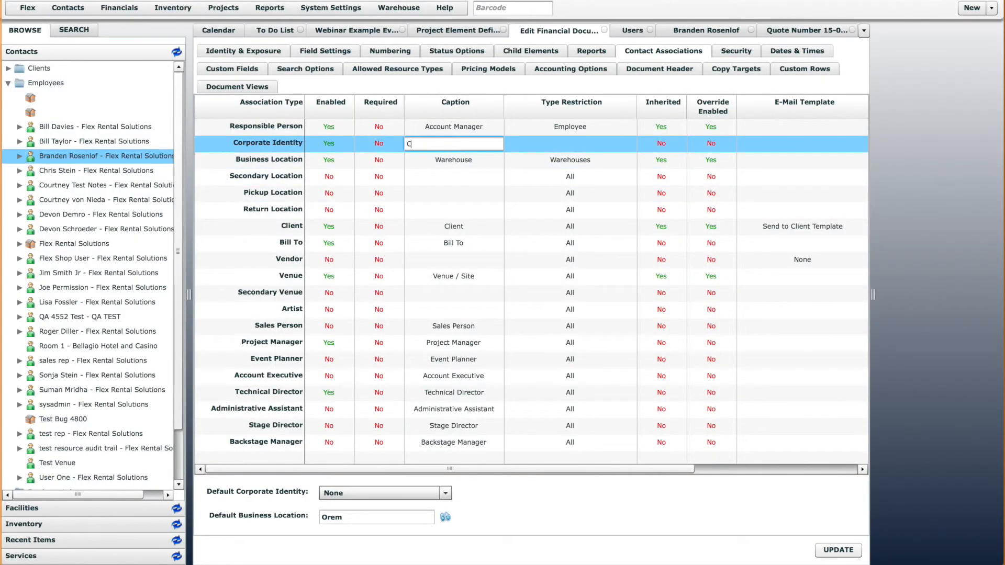
text(orporate Identity)
click(838, 550)
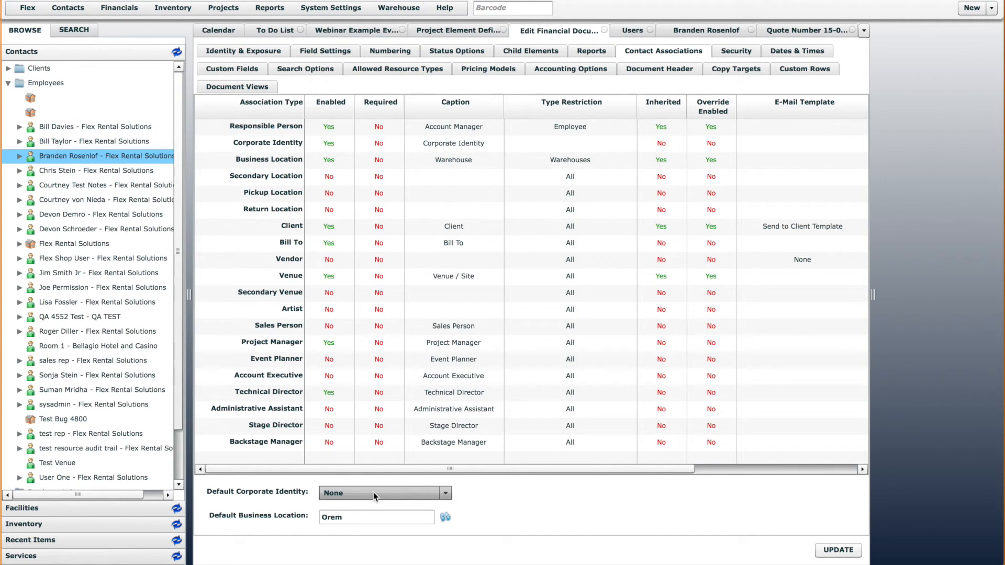
Set the Default Corporate Identity to Flex Rental Solutions with Corporate Identity's User Default set to Yes, and update the Quote definition
click(445, 494)
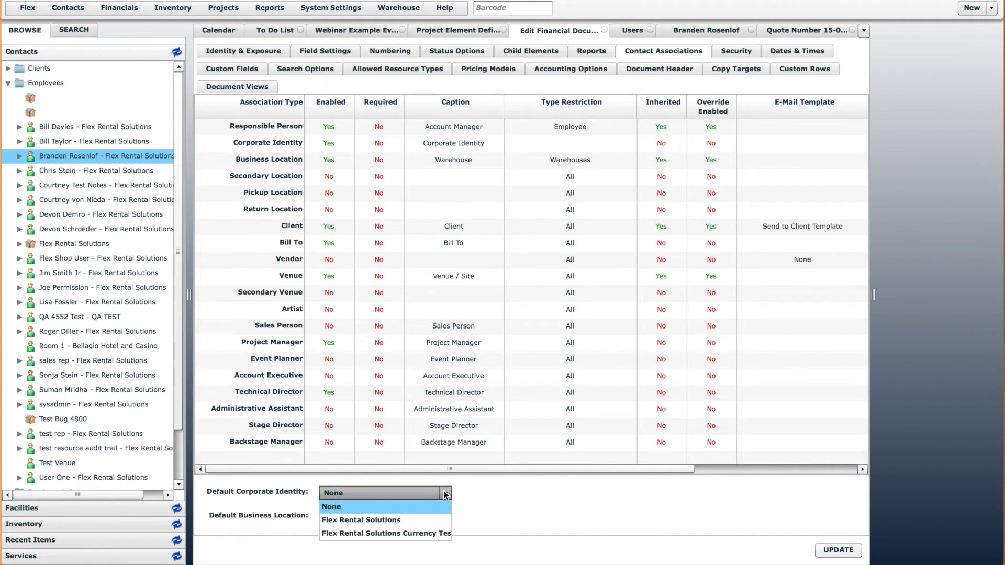
click(441, 520)
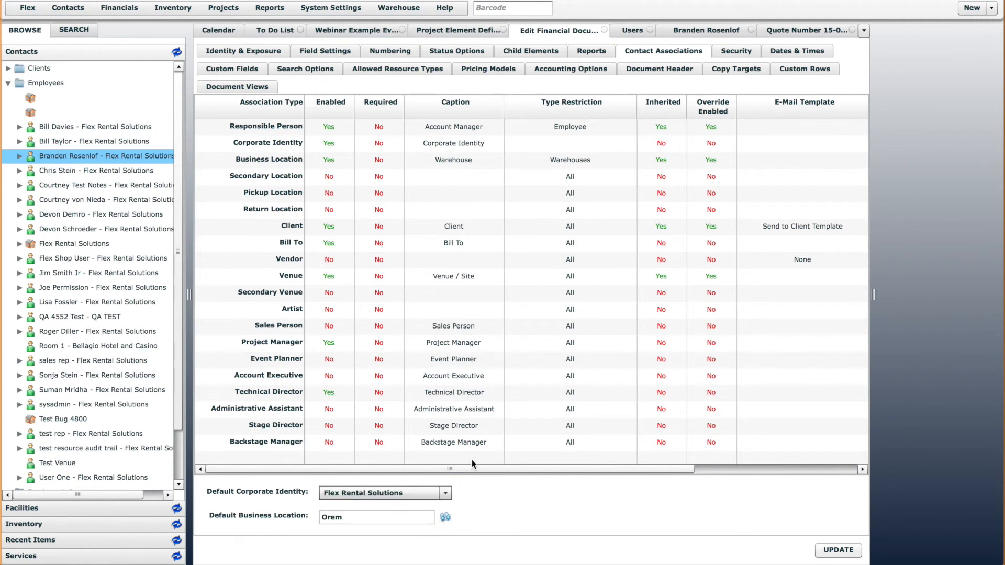
drag(489, 471, 792, 466)
click(818, 144)
click(817, 143)
click(823, 159)
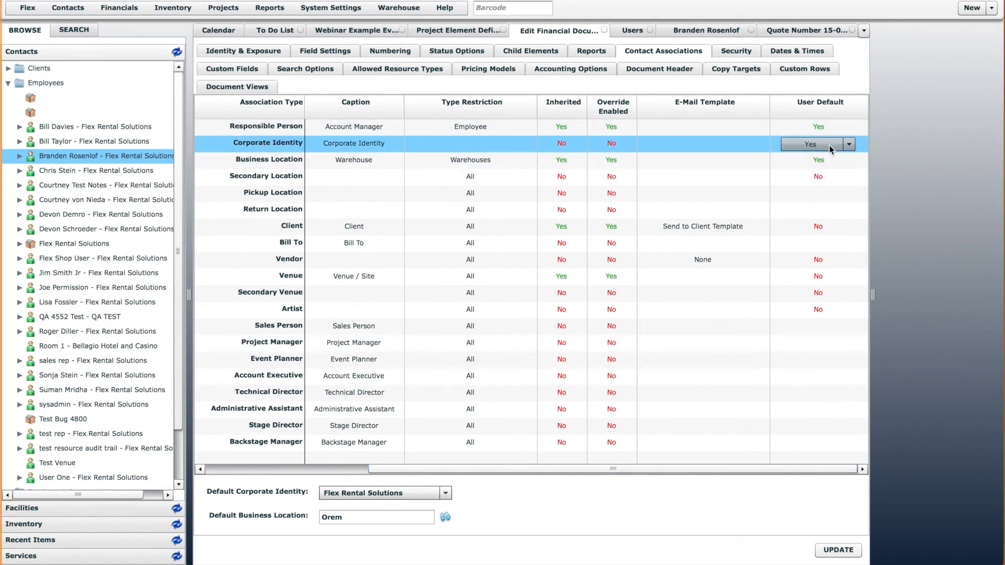
click(904, 134)
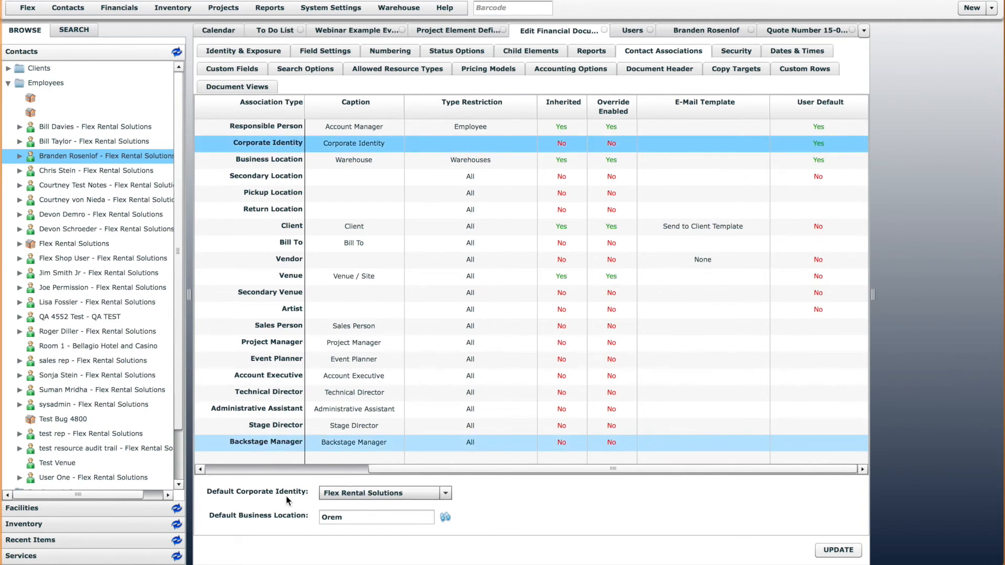
click(844, 550)
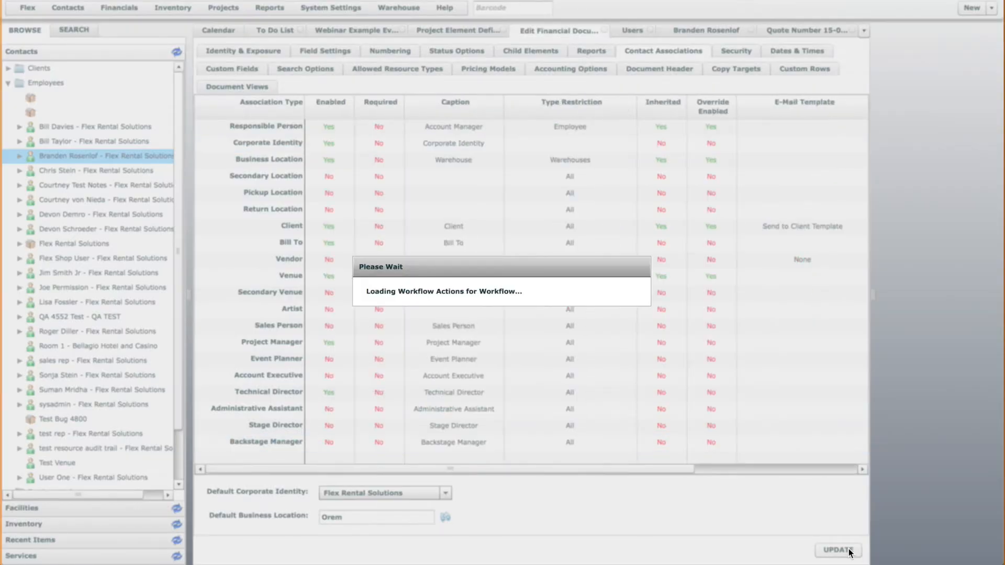